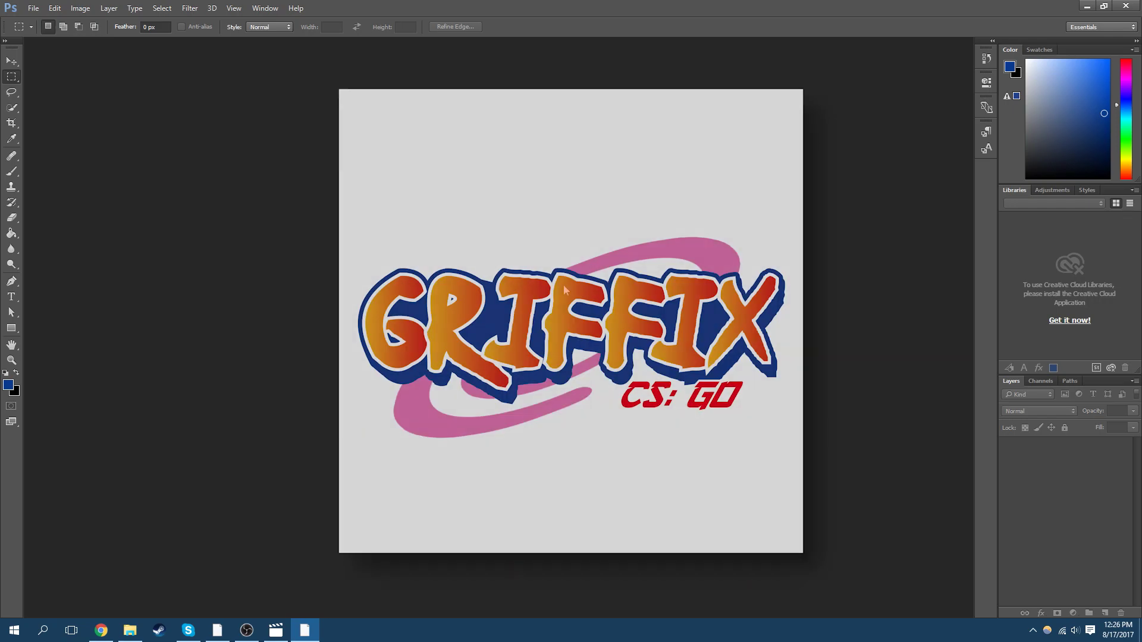
Create a new document named Naruto Logo and set the Type tool's font to Ninja Naruto Regular
click(34, 8)
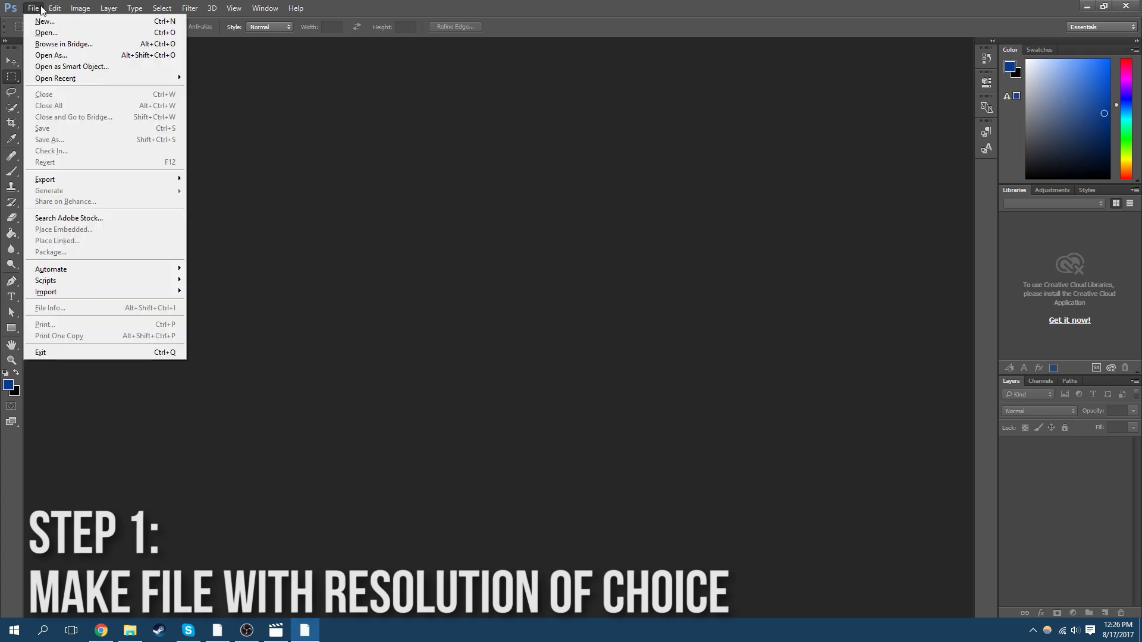
click(37, 21)
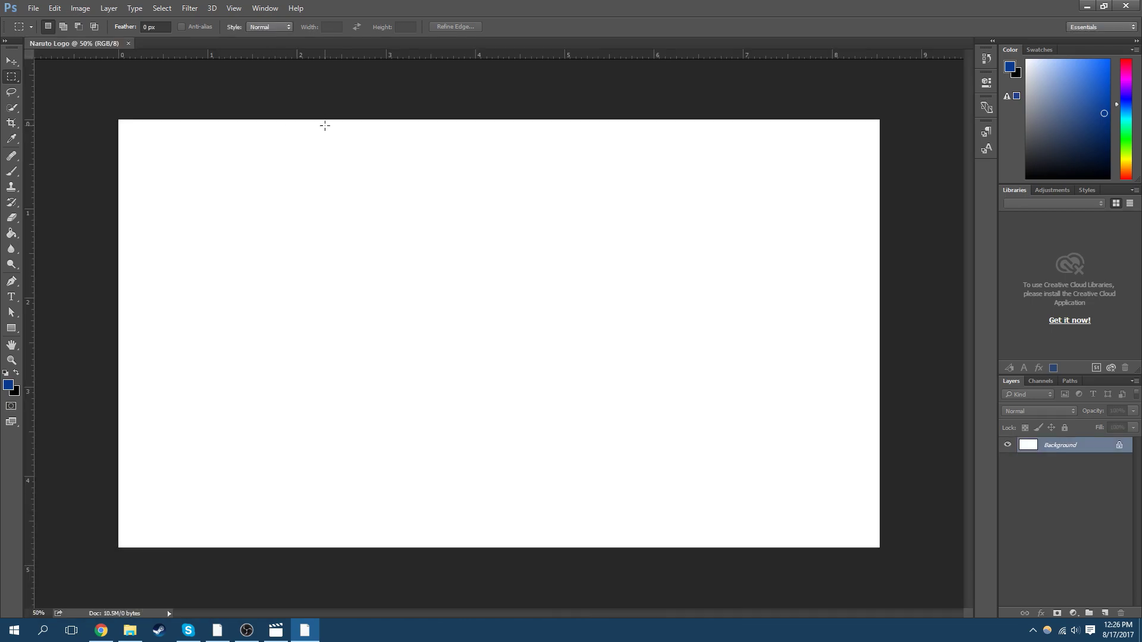
click(11, 296)
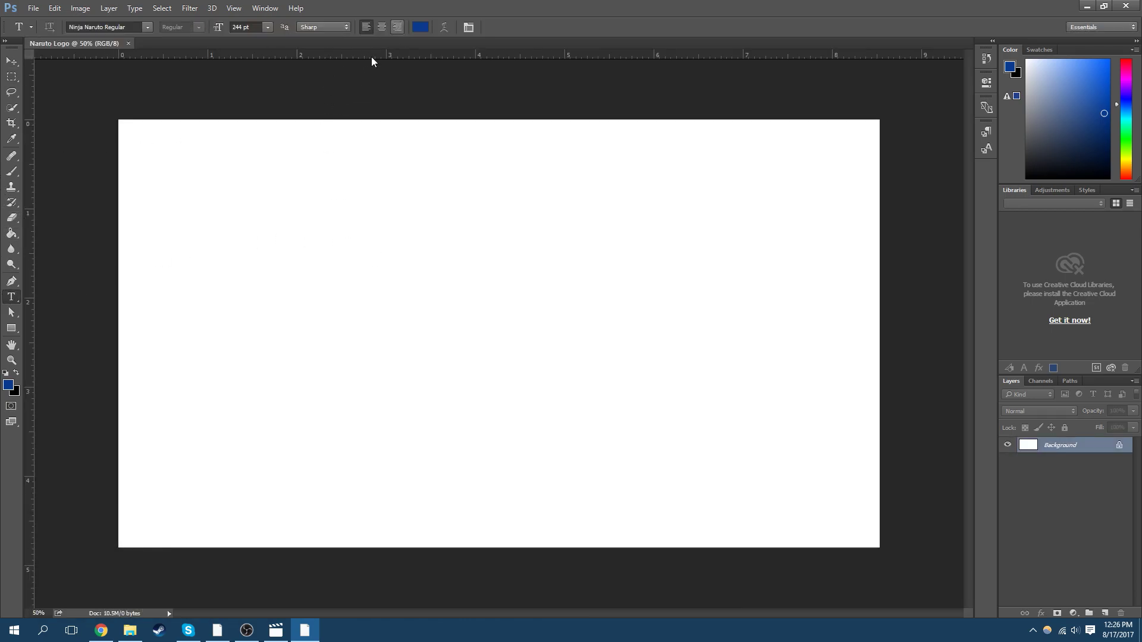
click(146, 28)
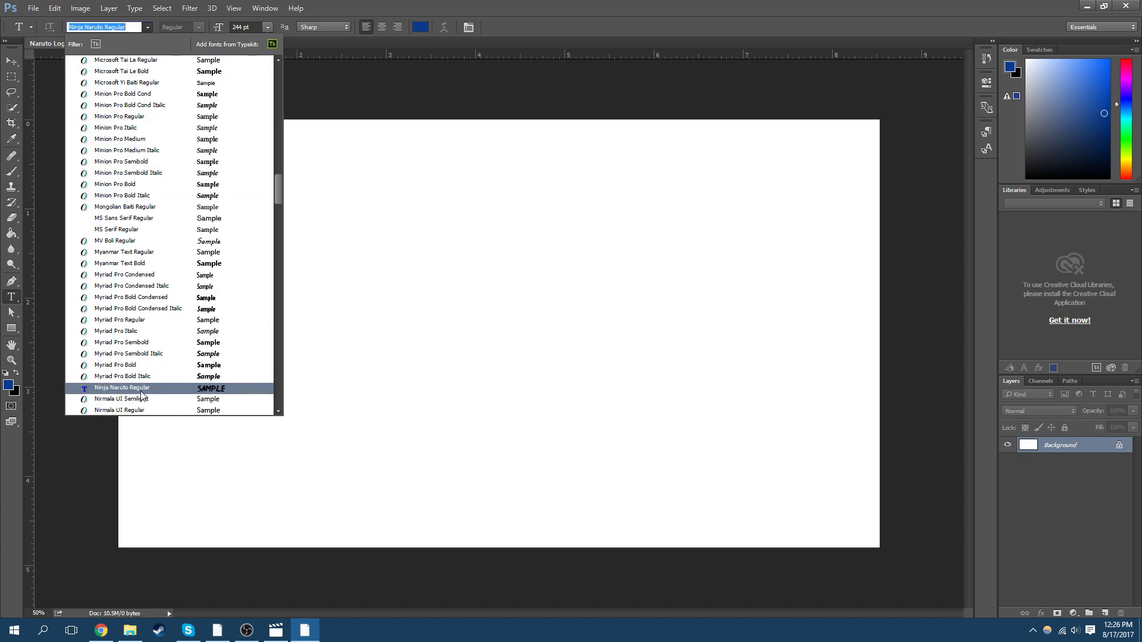
click(157, 390)
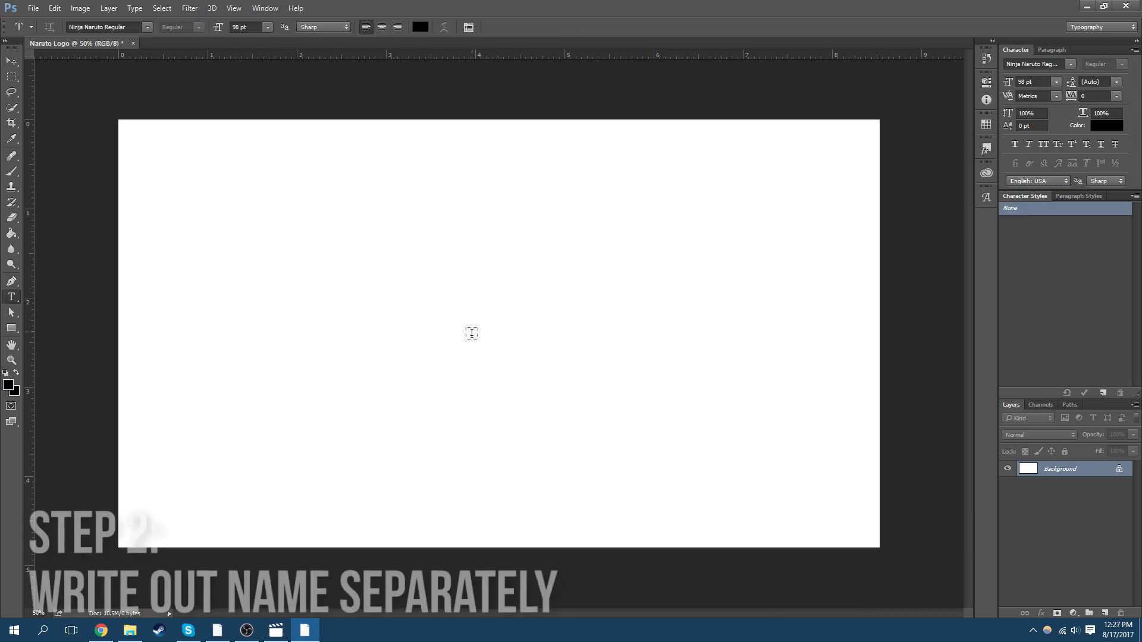
Add the single letter N as a black 98 pt text layer and place it in the left part of the canvas
click(355, 346)
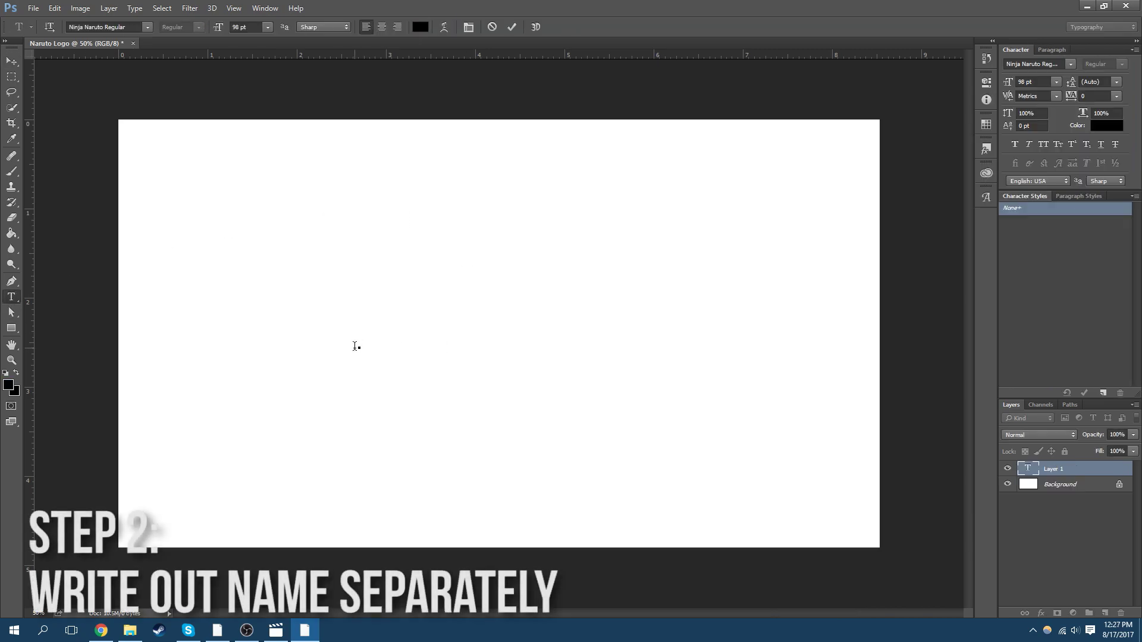
text(NARUTP)
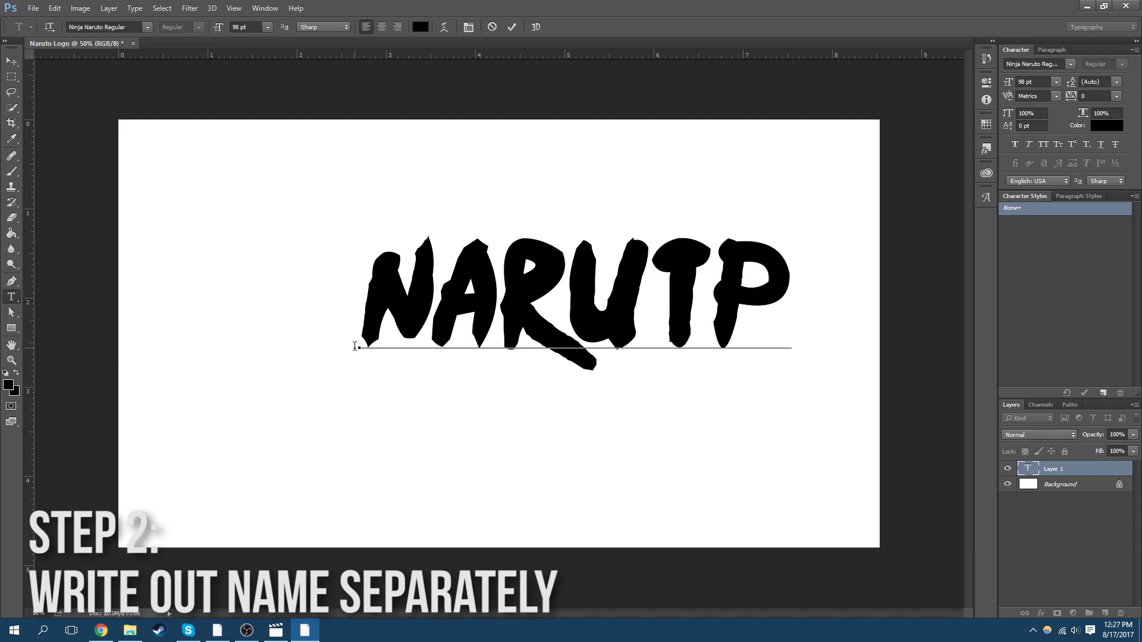
key(BackSpace)
text(O)
key(BackSpace)
key(BackSpace)
key(BackSpace)
key(BackSpace)
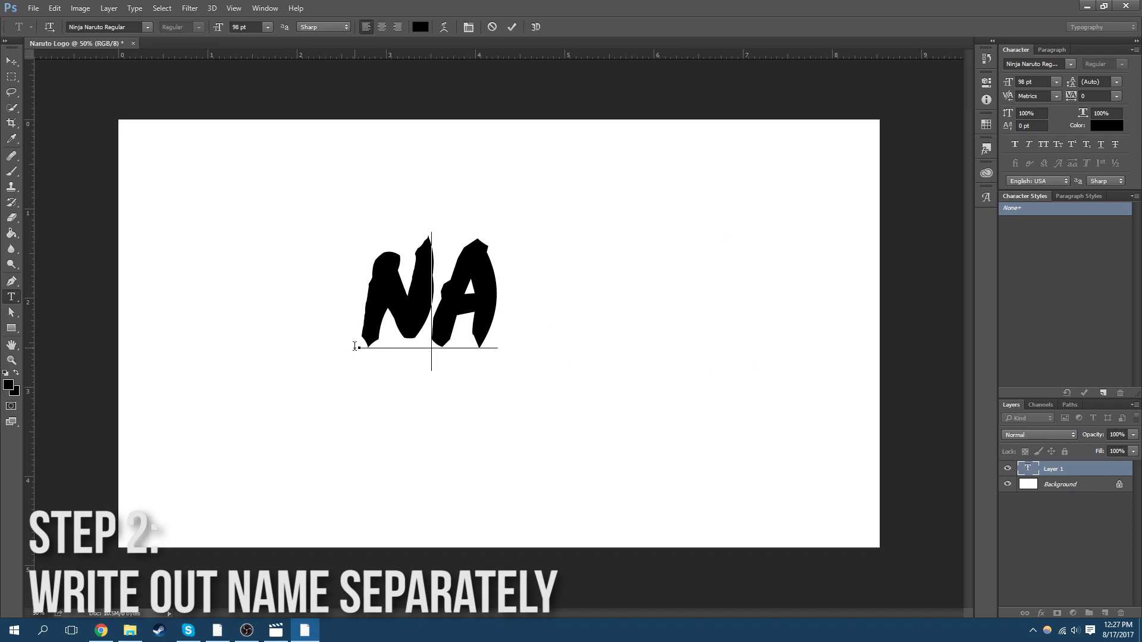
key(BackSpace)
click(512, 27)
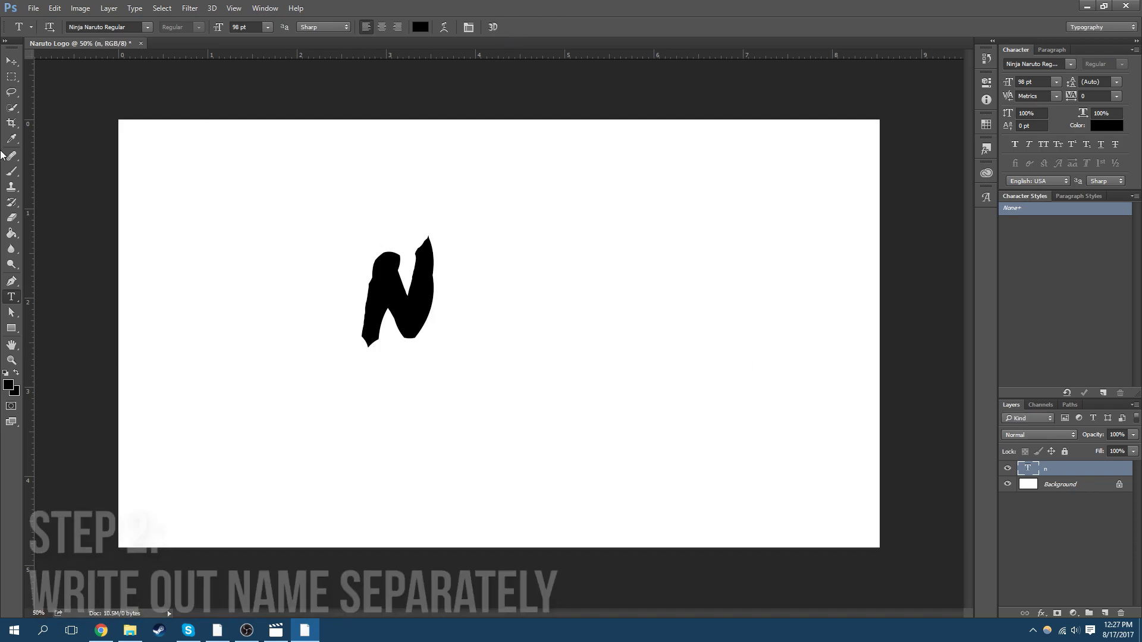
key(v)
drag(341, 300, 195, 341)
Duplicate the N layer, place the copy directly to the right of the N and change its text to A
drag(1080, 474, 1105, 613)
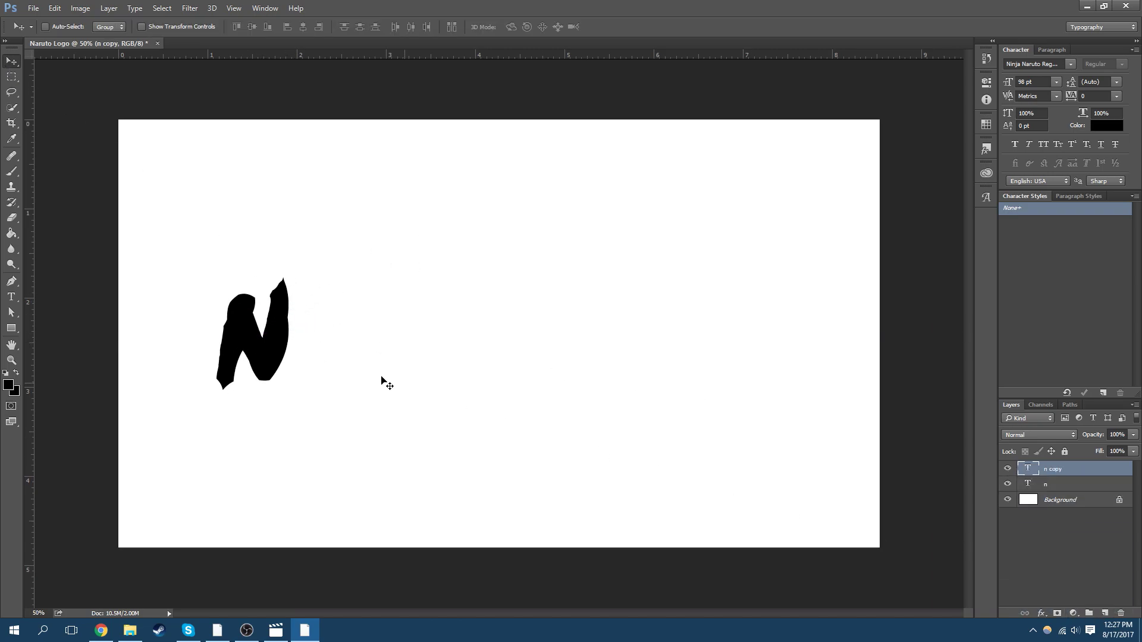
drag(225, 356, 297, 356)
double_click(1028, 469)
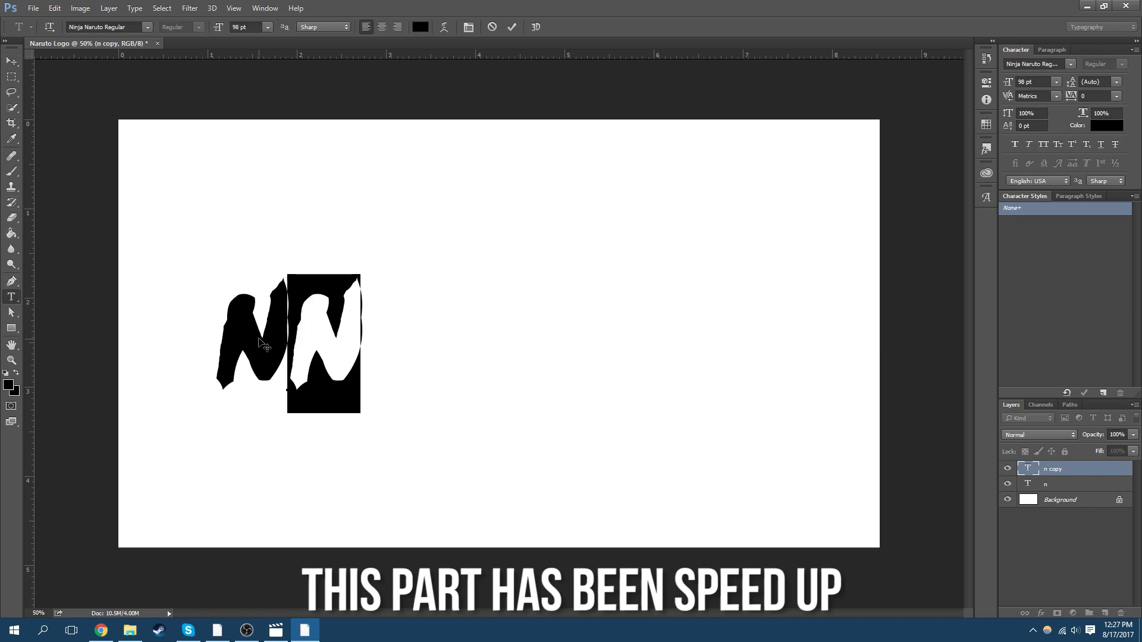
text(a)
Duplicate the A layer, place the copy directly to the right of the A and change its text to R
drag(1047, 469, 1105, 613)
key(v)
drag(333, 340, 402, 341)
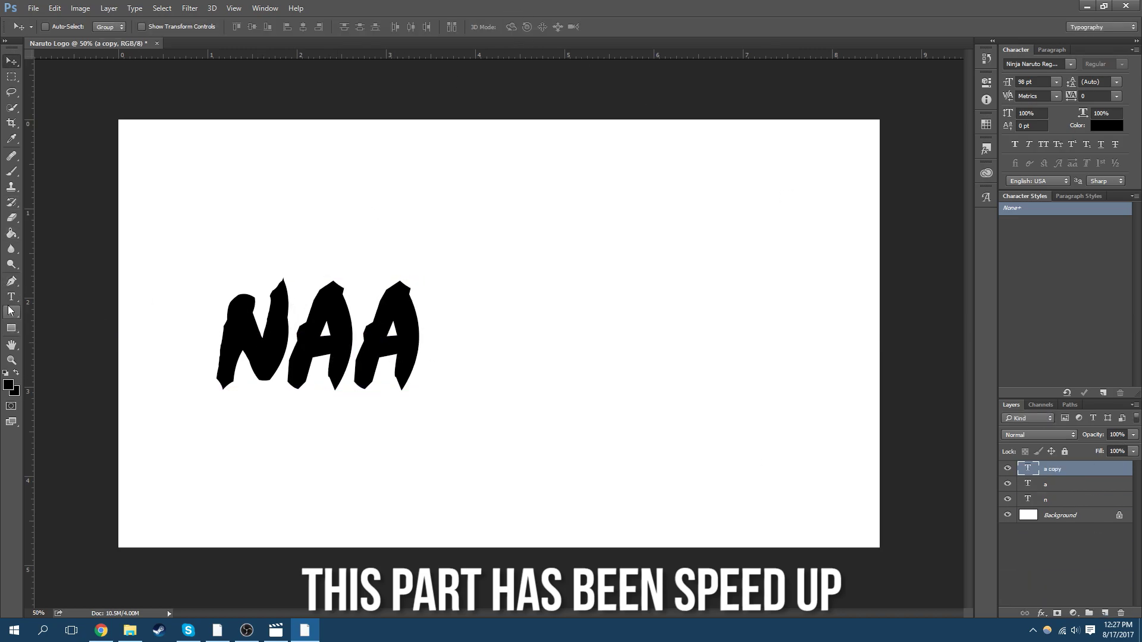
key(p)
key(ctrl+z)
click(11, 298)
double_click(390, 338)
text(R)
click(510, 27)
Duplicate the R layer, place the copy directly to the right of the R and change its text to U
drag(1053, 469, 1104, 613)
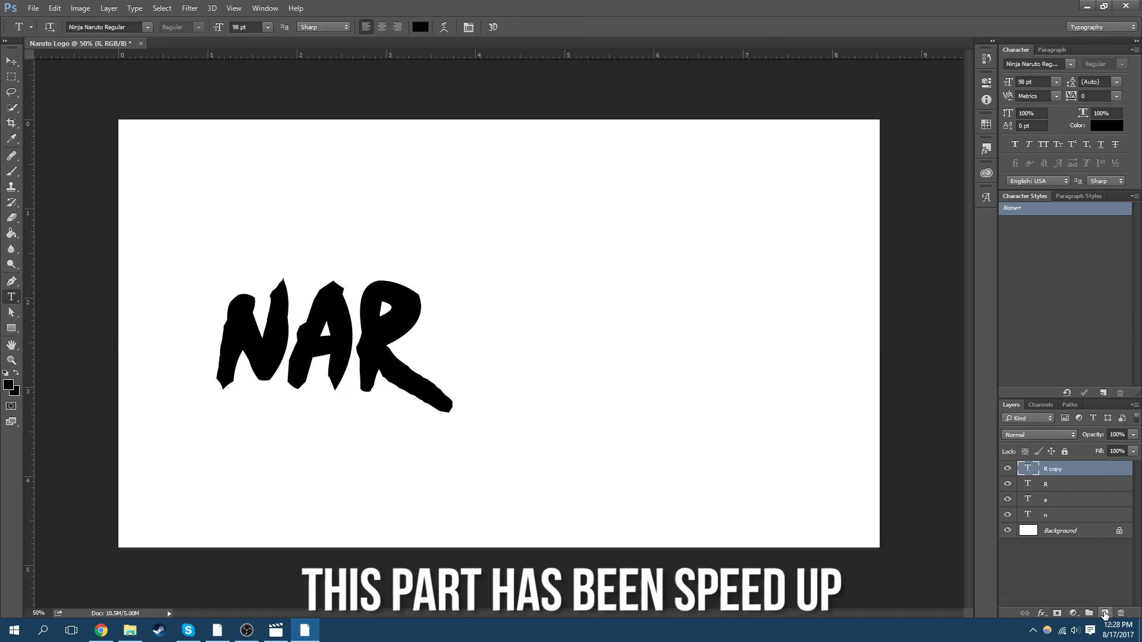
key(v)
drag(375, 312, 441, 350)
click(11, 298)
text(U)
click(510, 28)
key(v)
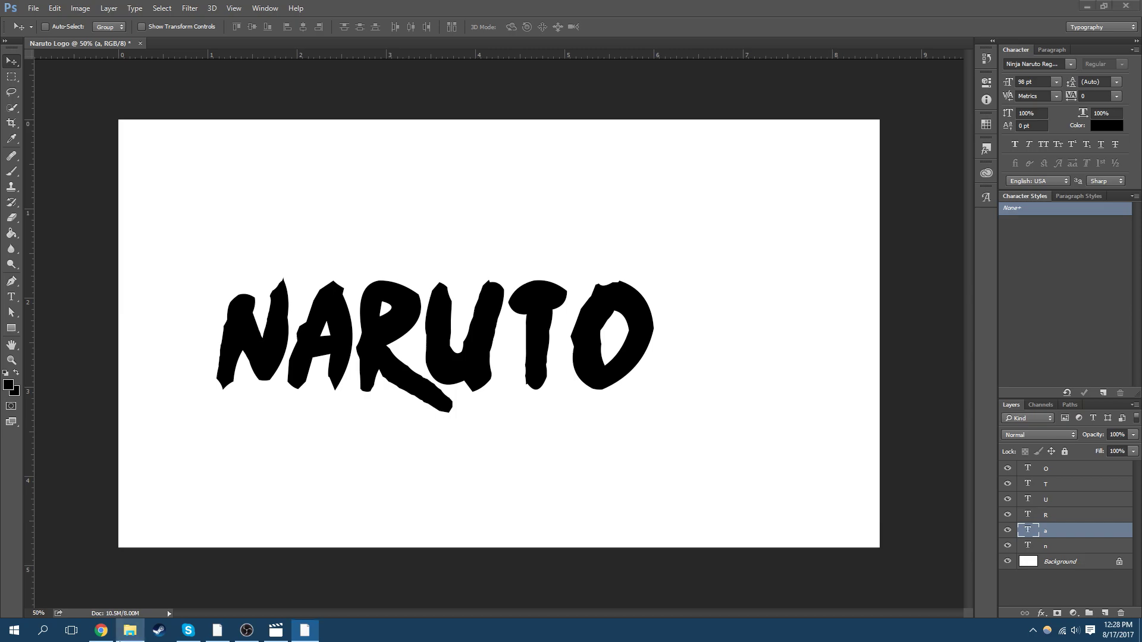
Switch to File Explorer and open an image file for viewing
click(130, 631)
double_click(487, 312)
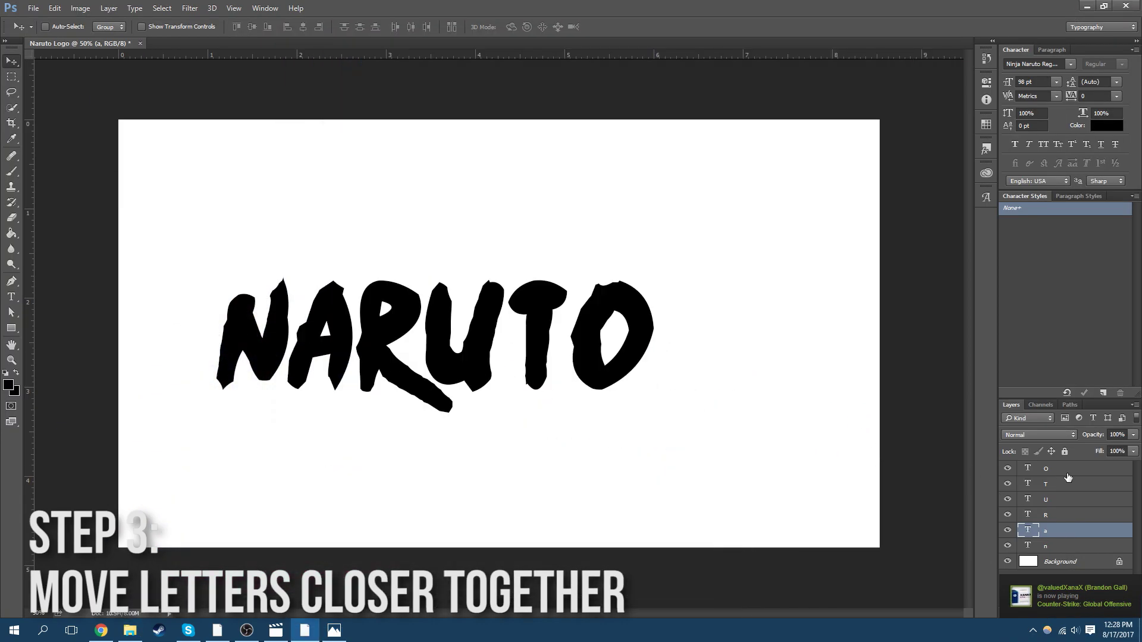
Move the letters A, R, U, T and O together slightly closer to the N
shift+click(1047, 469)
drag(322, 337, 316, 336)
key(Right)
key(Right)
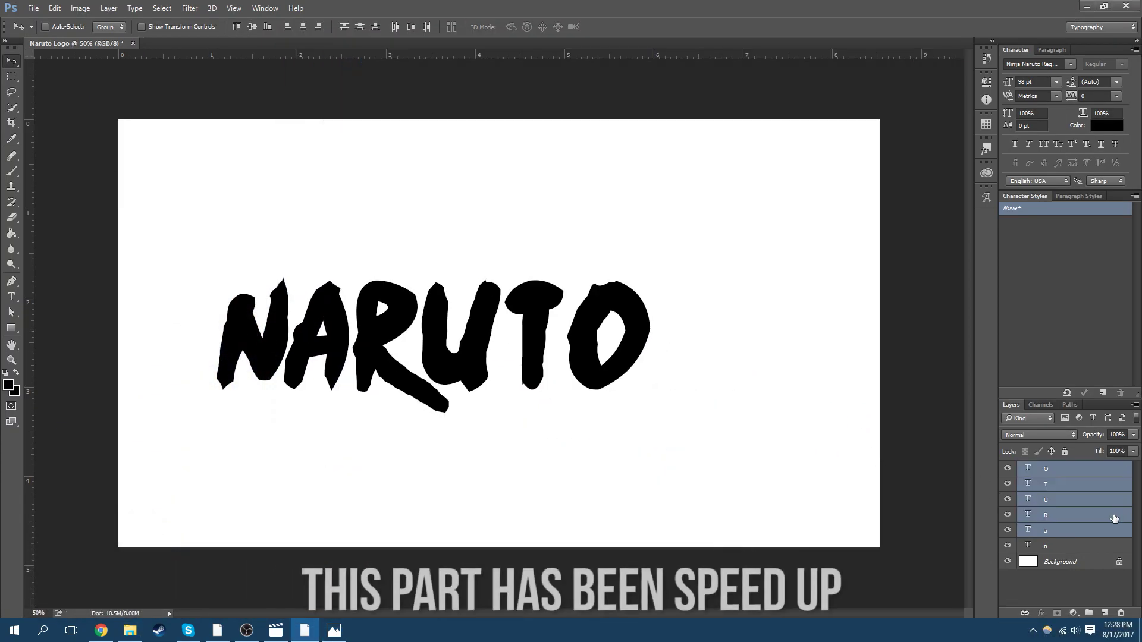
Nudge the letters R, U, T and O together to the left, closer to the A
click(1114, 518)
shift+click(1080, 473)
key(Left)
key(Left)
key(Left)
key(Left)
key(Left)
key(Left)
key(Left)
key(Left)
Nudge the letter U to the left, closer to the R
click(1073, 502)
key(Left)
key(Left)
key(Left)
key(Left)
key(Left)
key(Left)
key(Left)
key(Left)
key(Left)
key(Left)
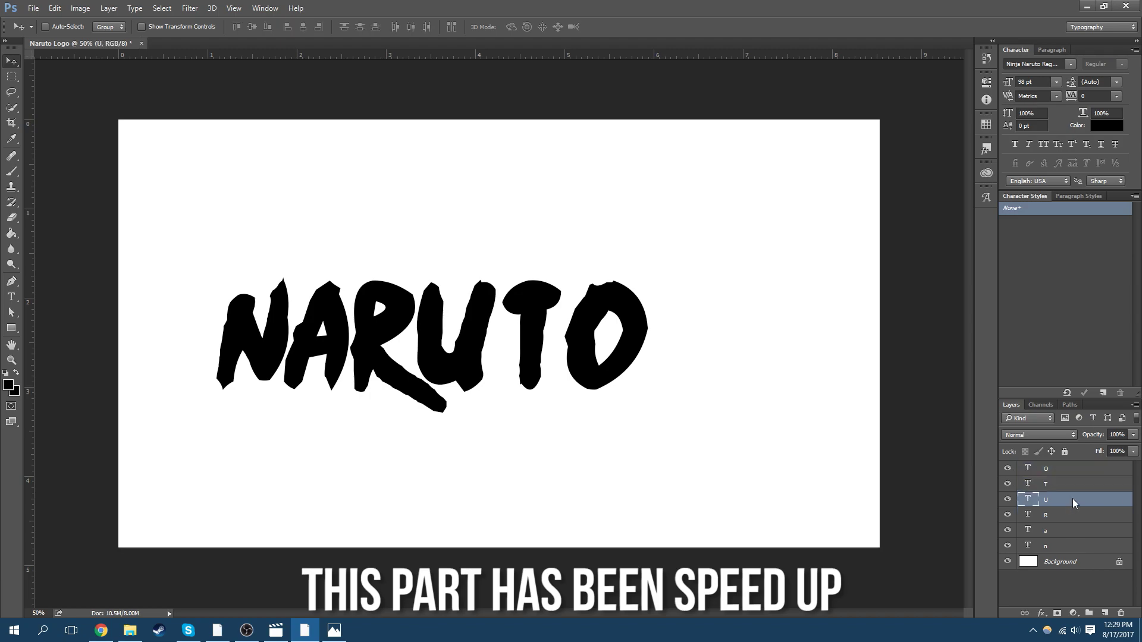
Nudge the letter T to the left, closer to the U
click(1049, 486)
key(Left)
key(Left)
key(Left)
key(Left)
key(Left)
key(Left)
key(Left)
key(Left)
key(Left)
key(Left)
key(Left)
key(Left)
Nudge the letter O to the left until it almost touches the T
key(Left)
key(Left)
key(Left)
key(Left)
key(Left)
key(Left)
key(Left)
key(Left)
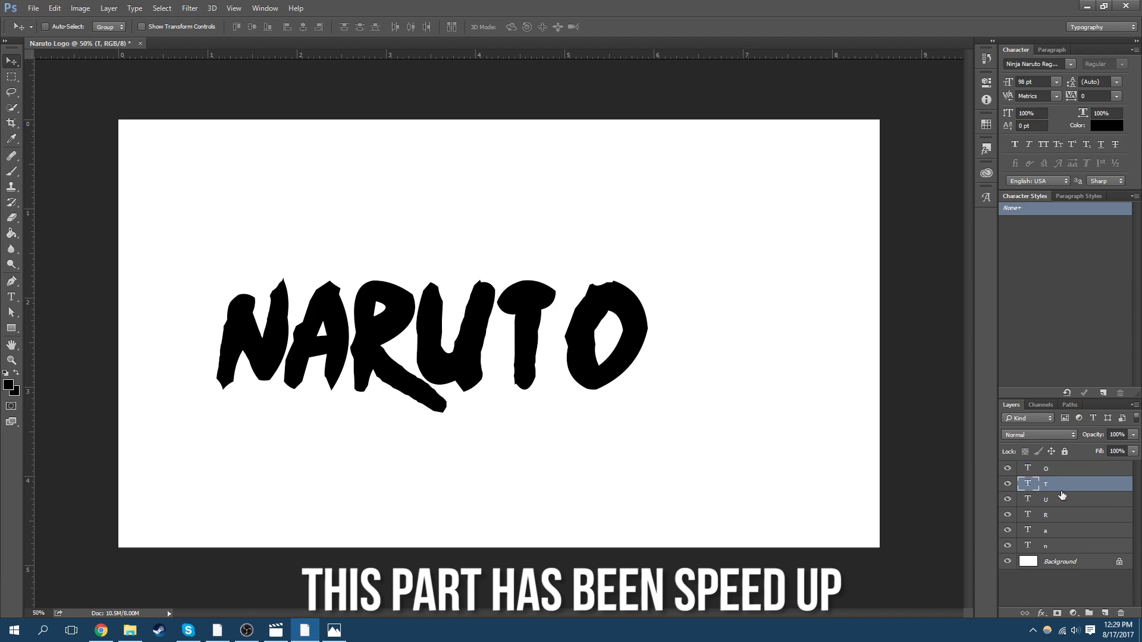
click(1059, 470)
key(shift+Left)
key(shift+Left)
key(shift+Left)
key(shift+Left)
key(shift+Left)
key(shift+Left)
key(shift+Left)
key(Left)
key(Left)
key(Left)
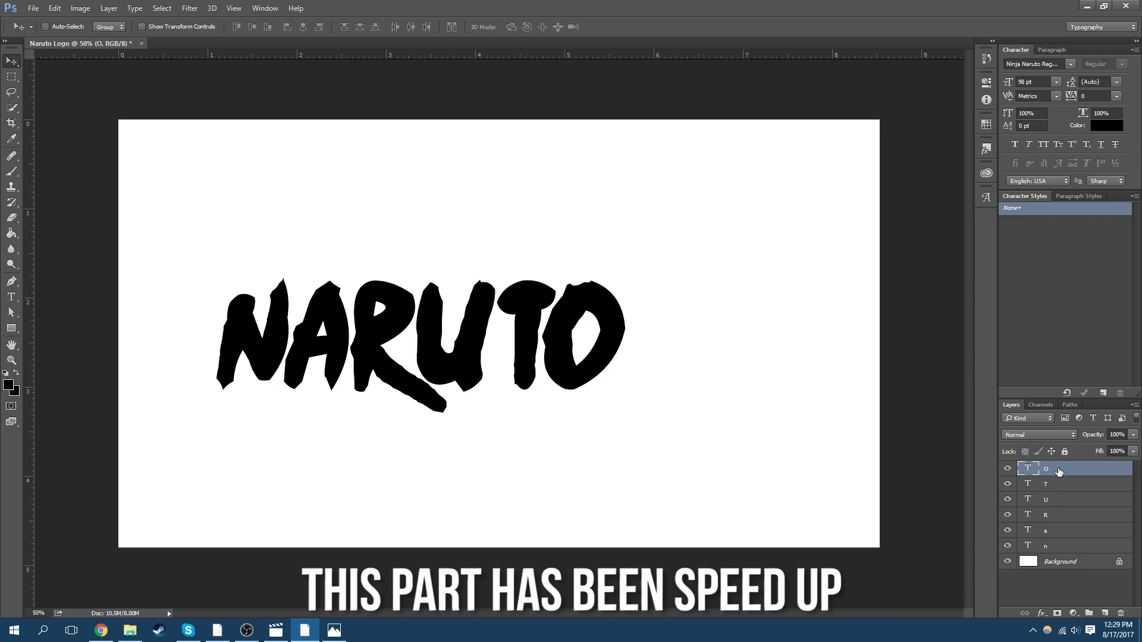
Move all six letters together to the middle of the canvas and deselect the layers
shift+click(1059, 545)
drag(281, 334, 360, 322)
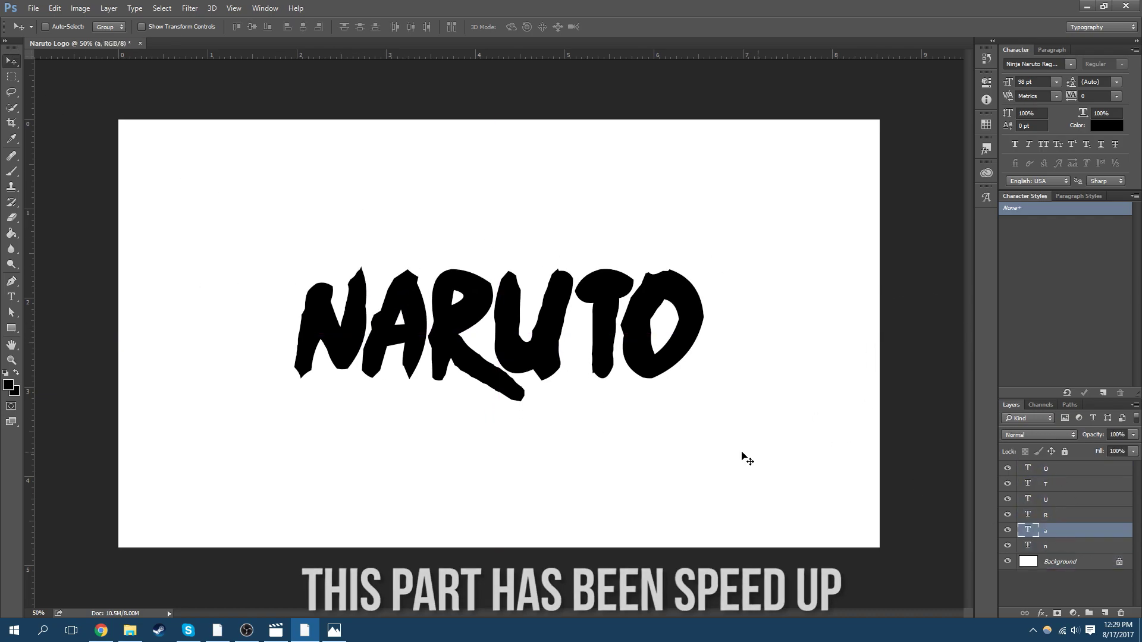
click(1074, 576)
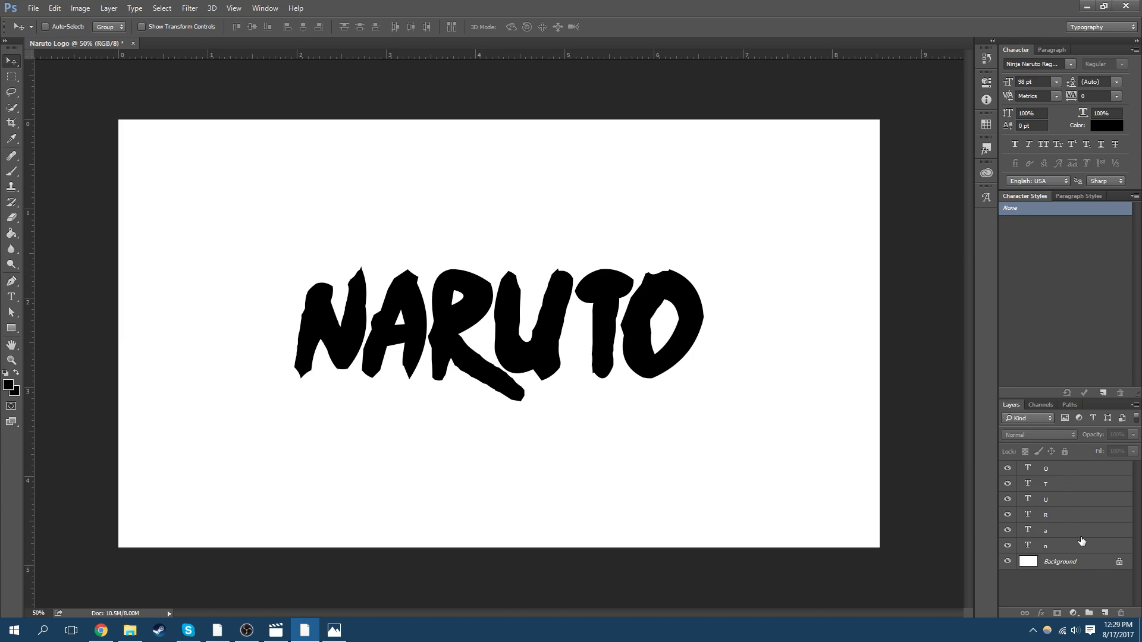
Open the layer style settings of the N layer and enable a Gradient Overlay
click(1079, 545)
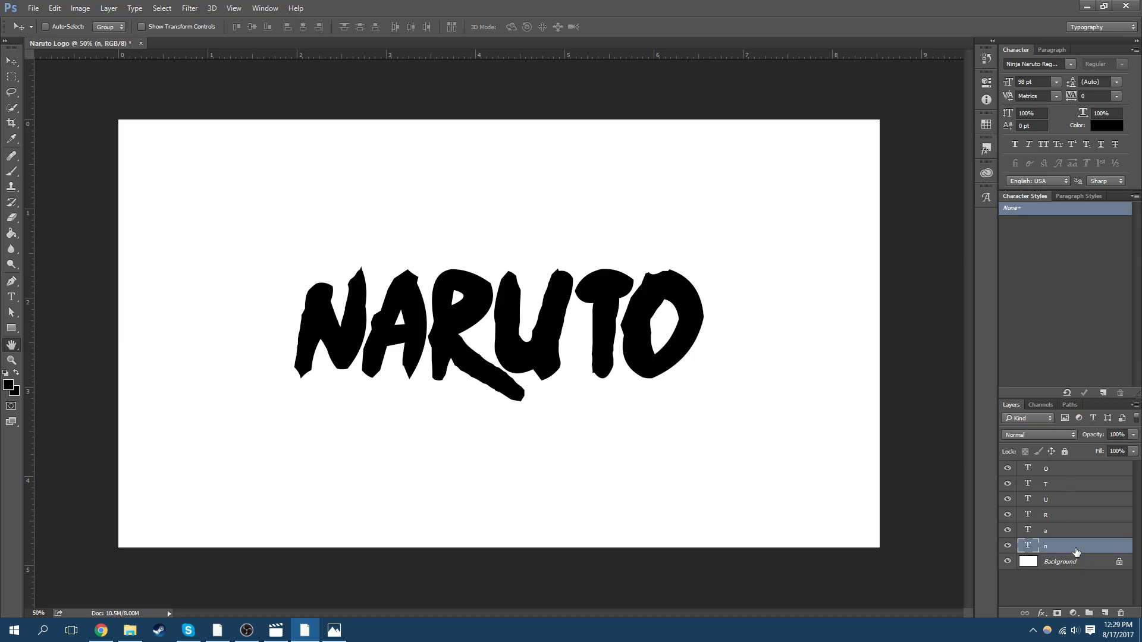
double_click(1077, 552)
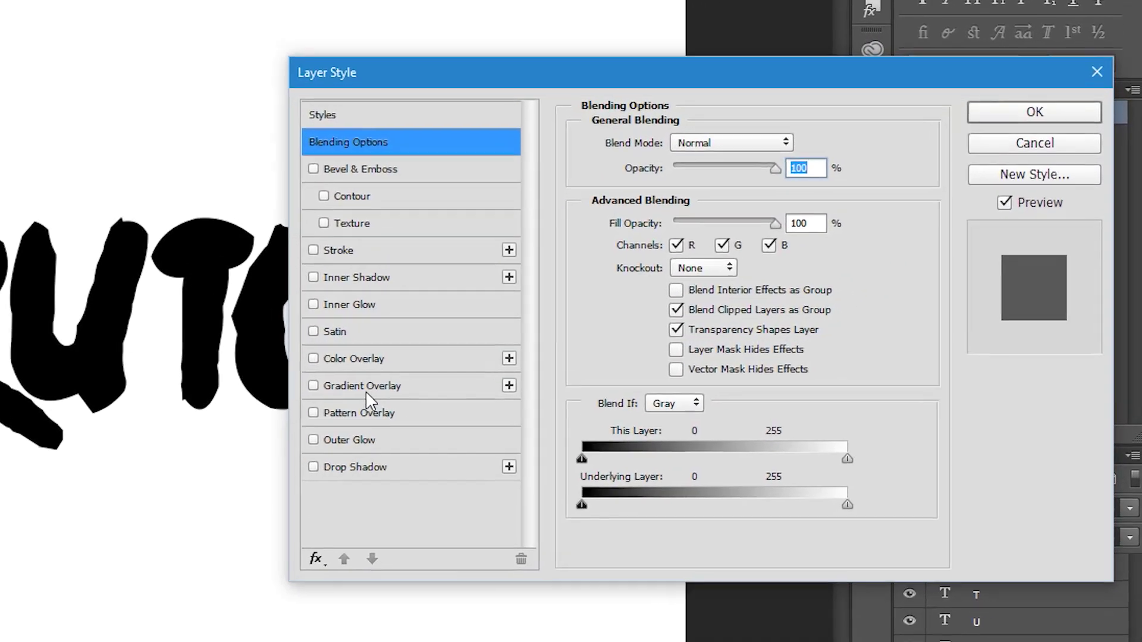
click(366, 393)
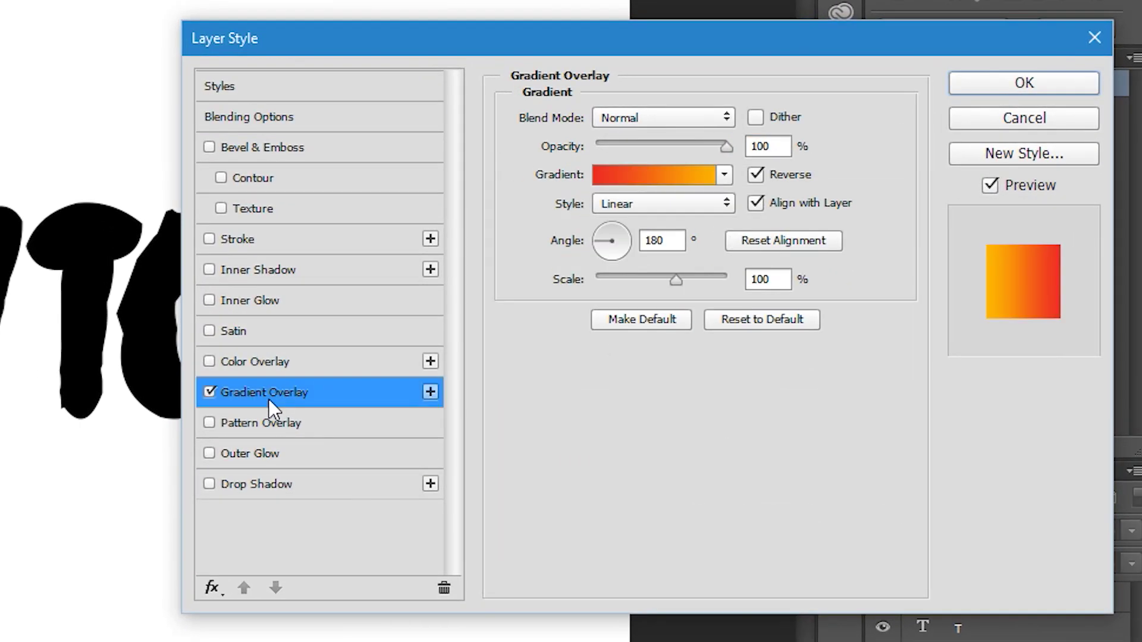
Examine the hex colours of the gradient's two end stops and apply the Gradient Overlay to the N
click(653, 180)
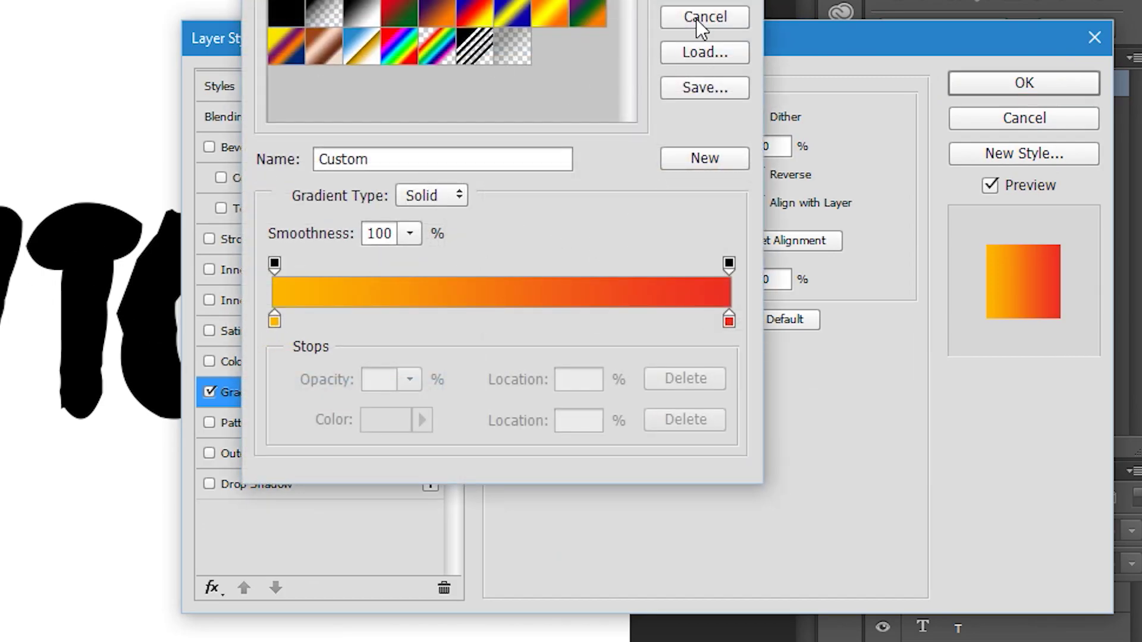
click(275, 324)
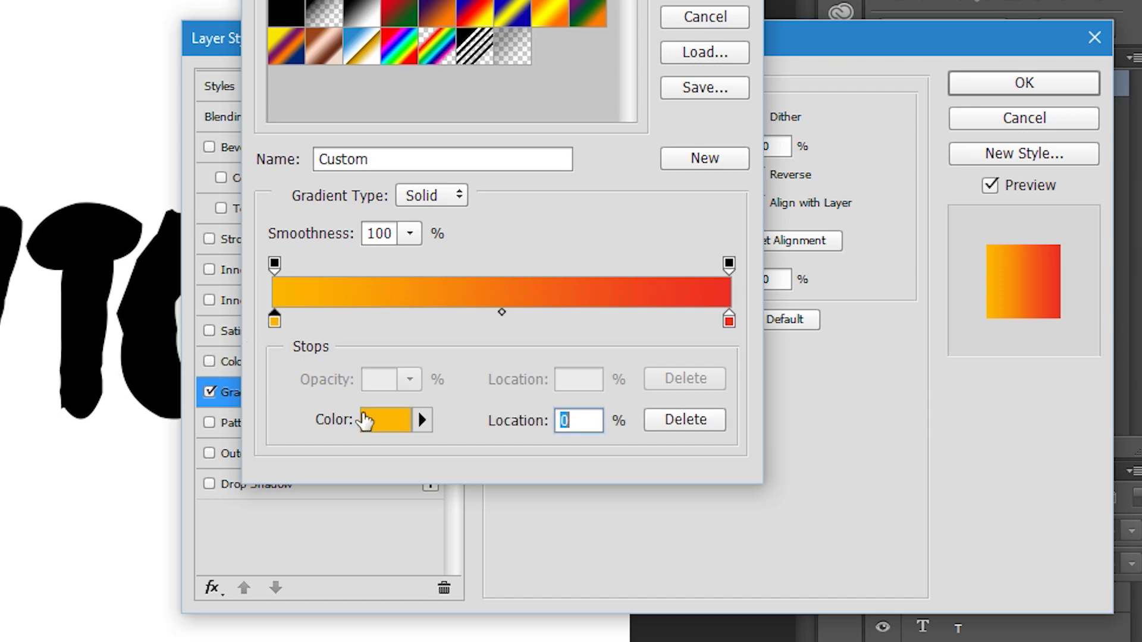
click(390, 436)
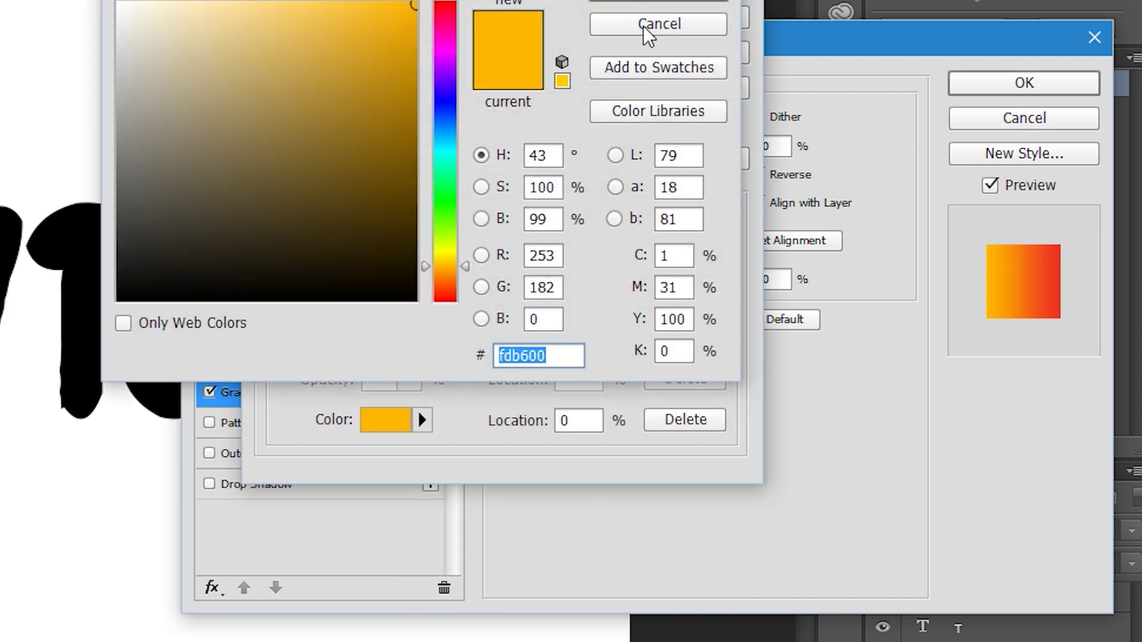
click(647, 32)
click(728, 321)
click(404, 422)
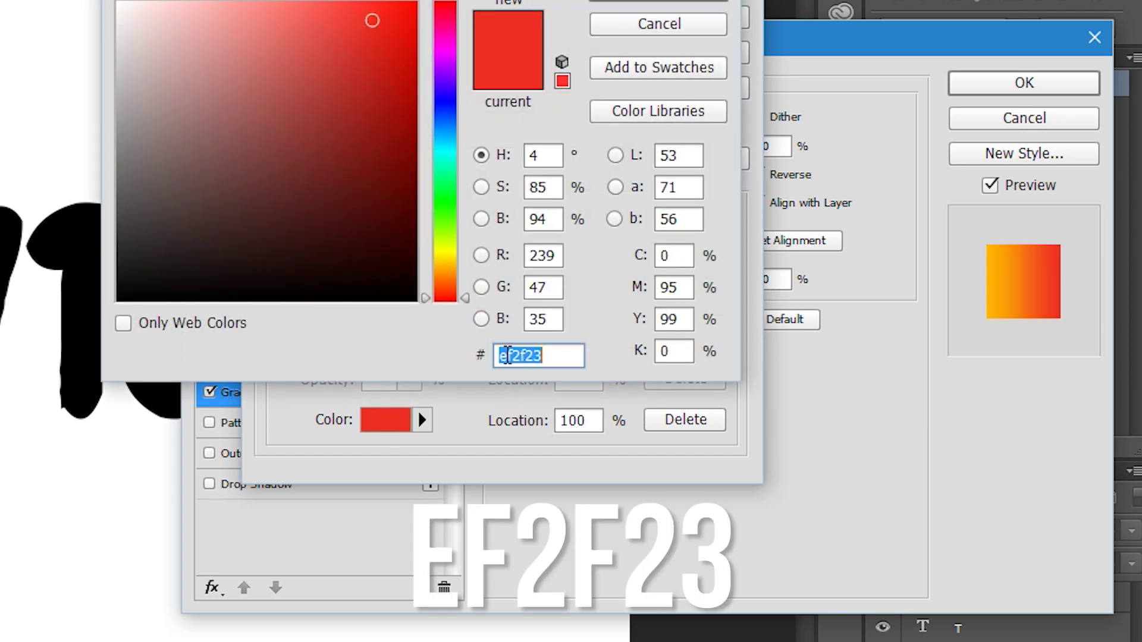
click(634, 25)
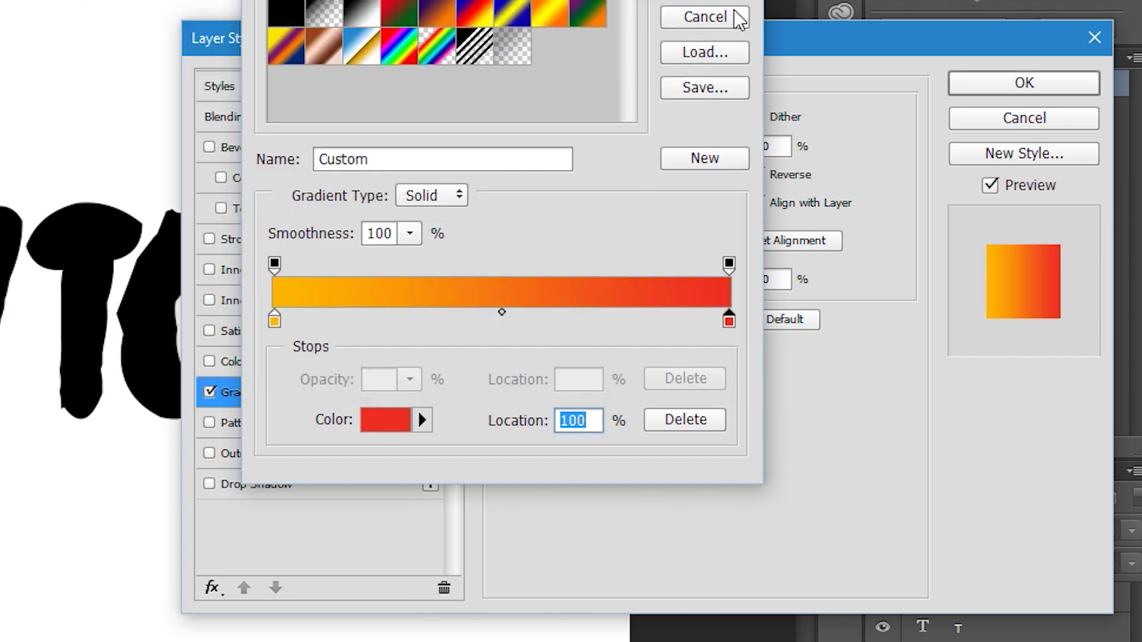
click(719, 10)
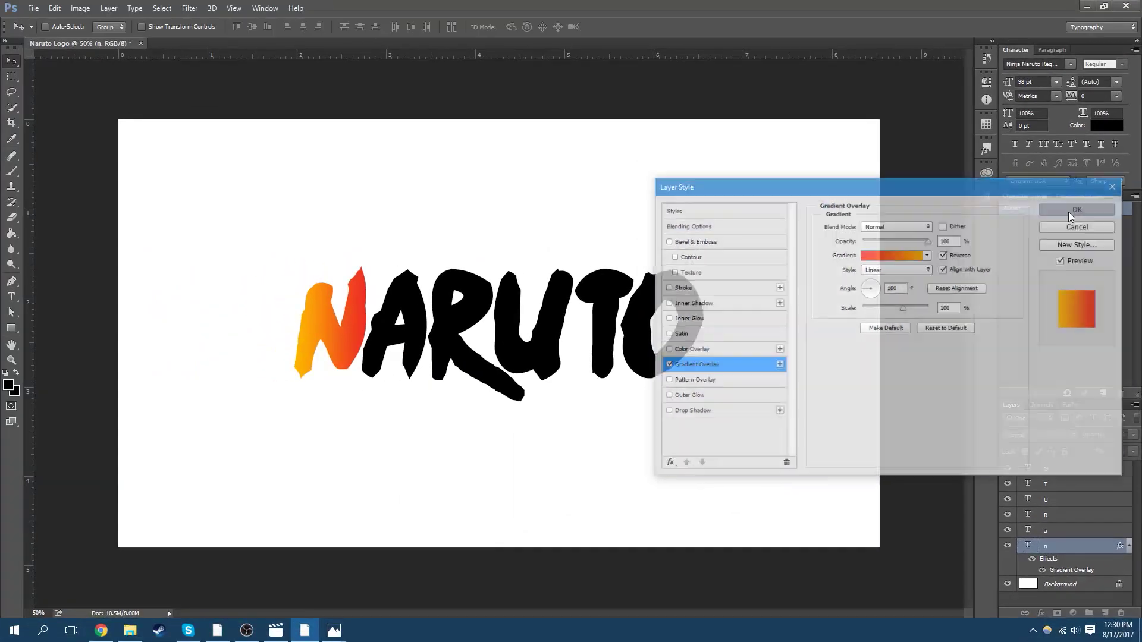
click(1056, 154)
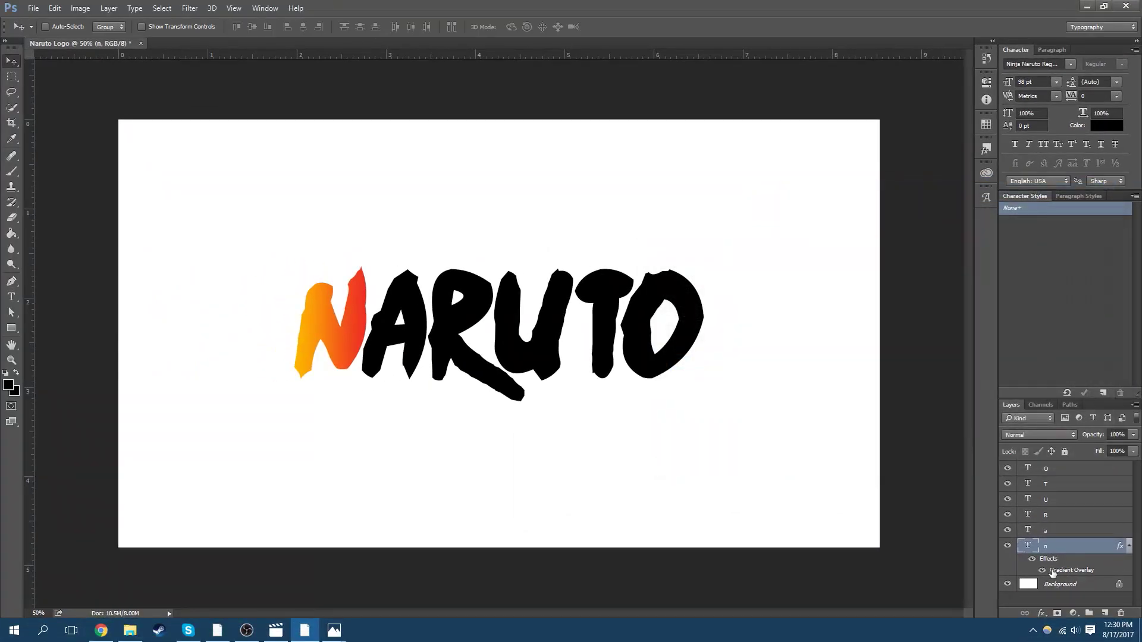
Copy the N's Gradient Overlay to the other five letters and collapse the effects lists of all letter layers
drag(1054, 523, 1057, 477)
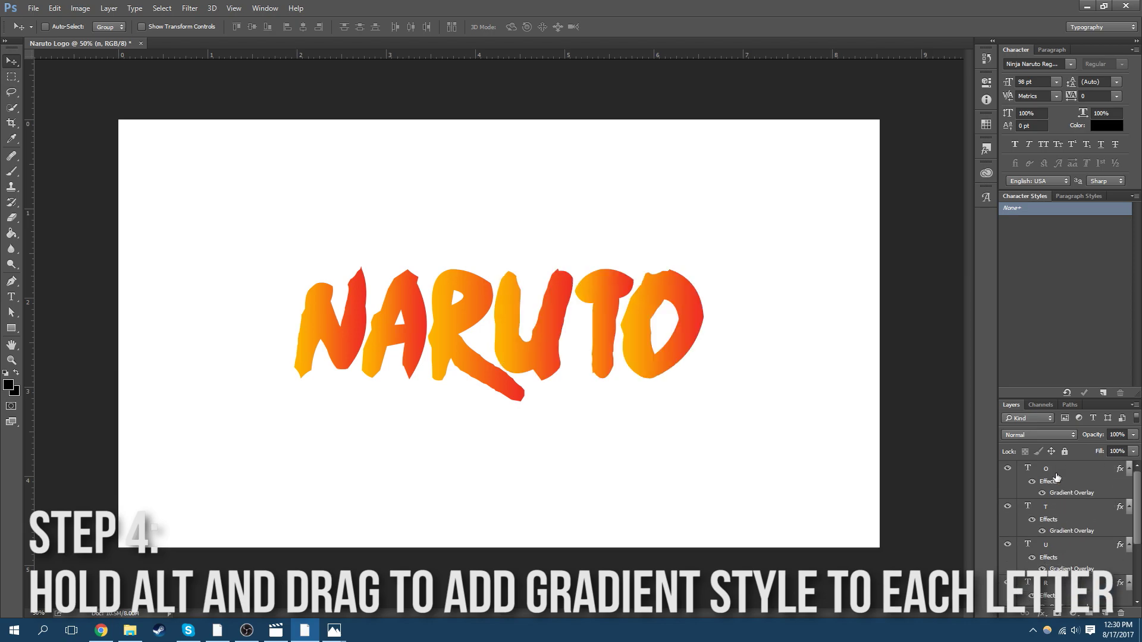
click(1129, 469)
click(1129, 484)
click(1130, 501)
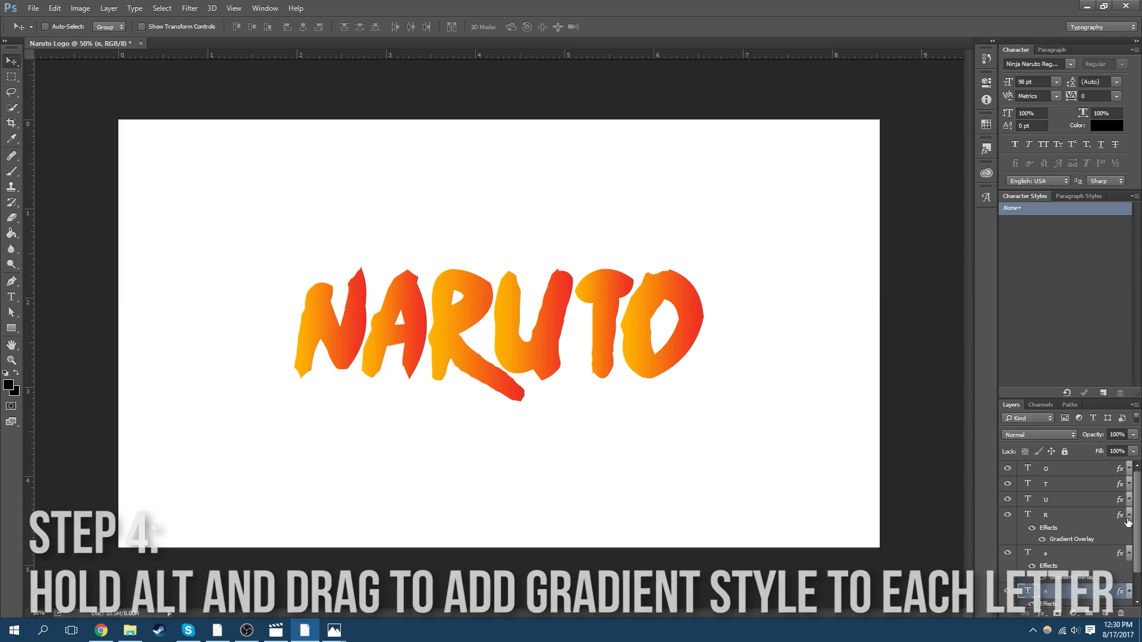
click(1130, 516)
click(1130, 531)
click(1129, 546)
Create a new layer directly above the Background and fill it with black
click(1098, 562)
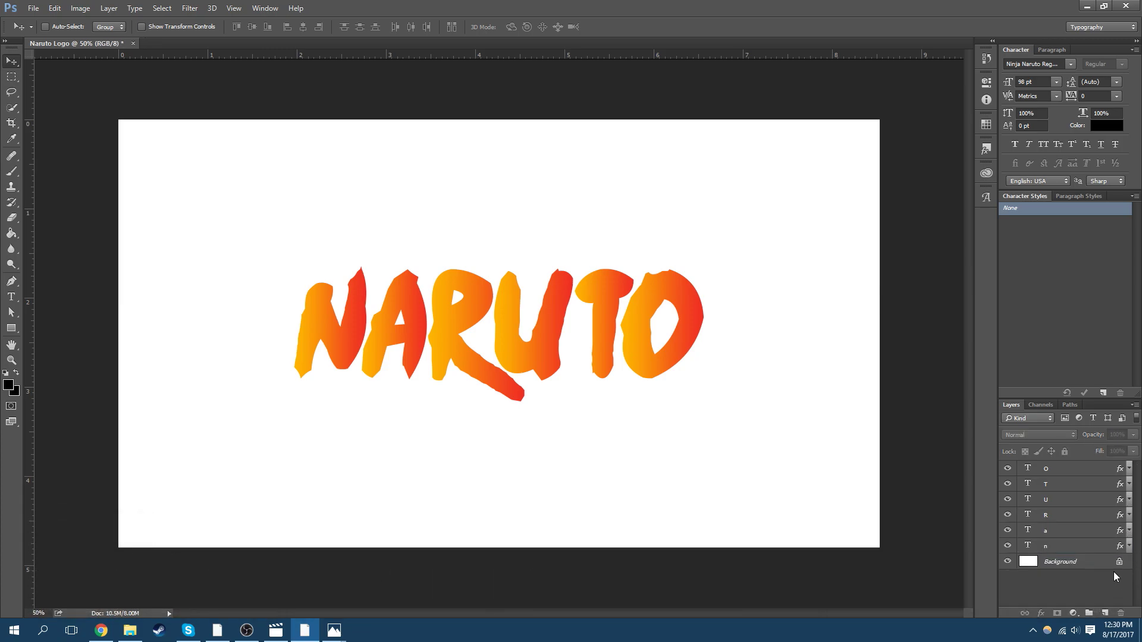
click(1105, 614)
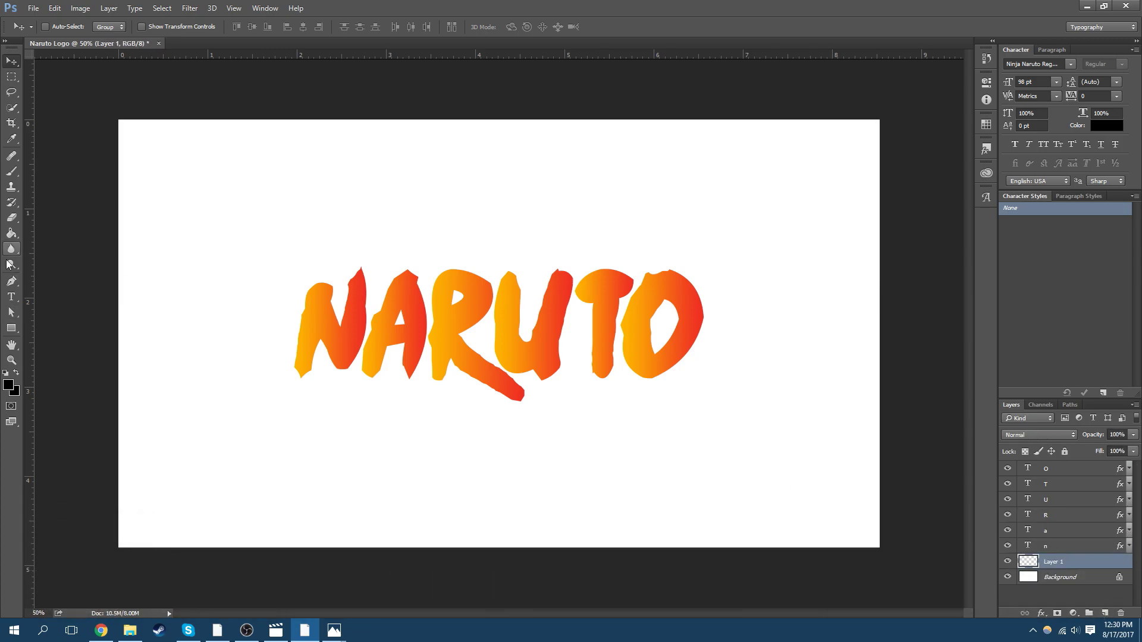
click(702, 251)
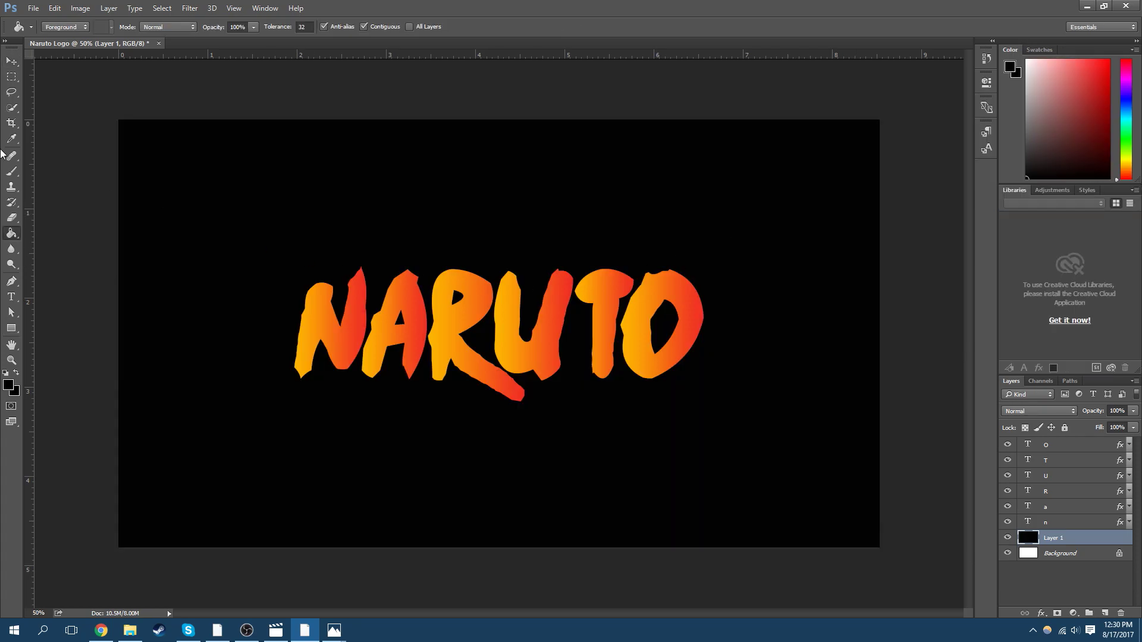
click(10, 89)
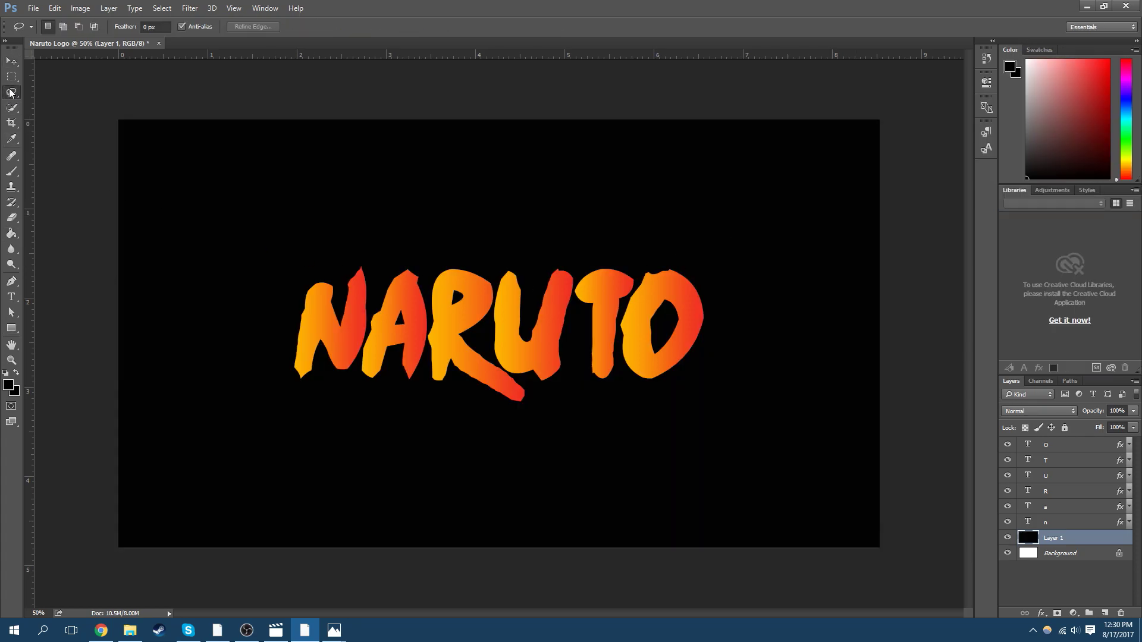
click(12, 62)
drag(464, 146, 458, 147)
drag(591, 274, 597, 272)
Put all six letter layers into a new group and collapse the group
click(1077, 512)
click(1079, 445)
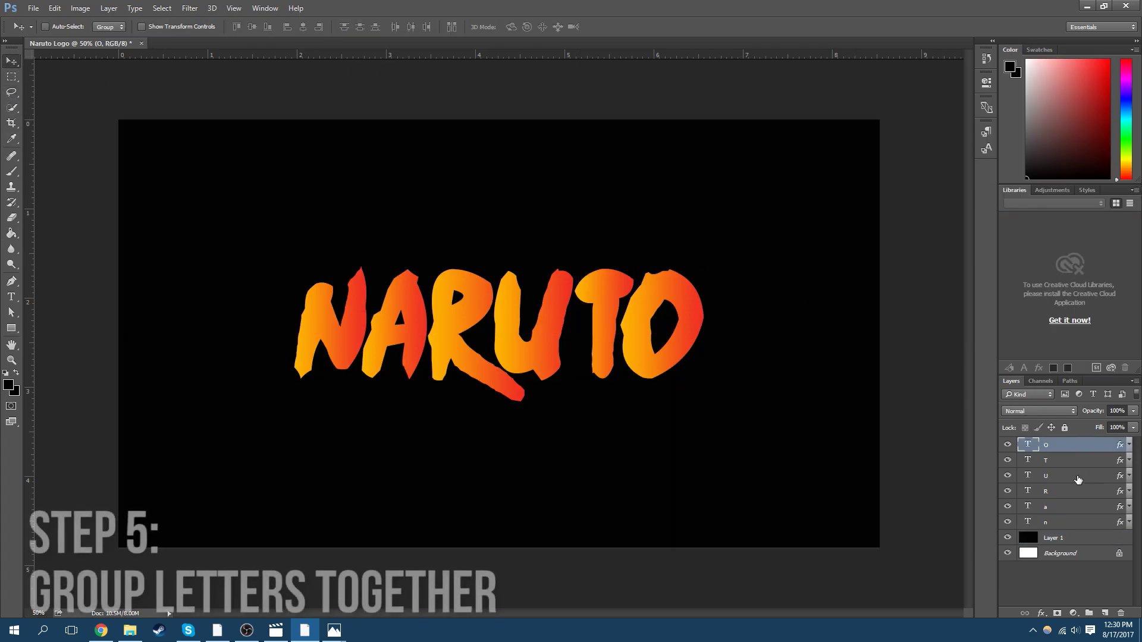
click(1089, 613)
click(1051, 462)
shift+click(1060, 540)
drag(1058, 463, 1061, 448)
click(1022, 445)
key(space)
Add a white outside Stroke of 12 px to the group of letters
double_click(1065, 446)
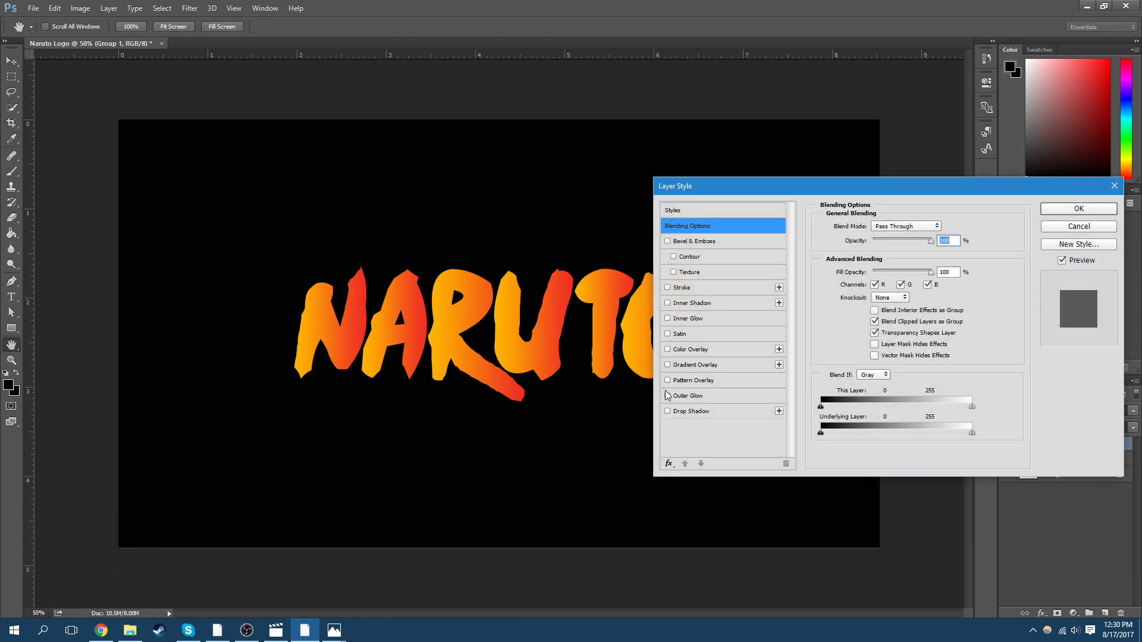
click(693, 291)
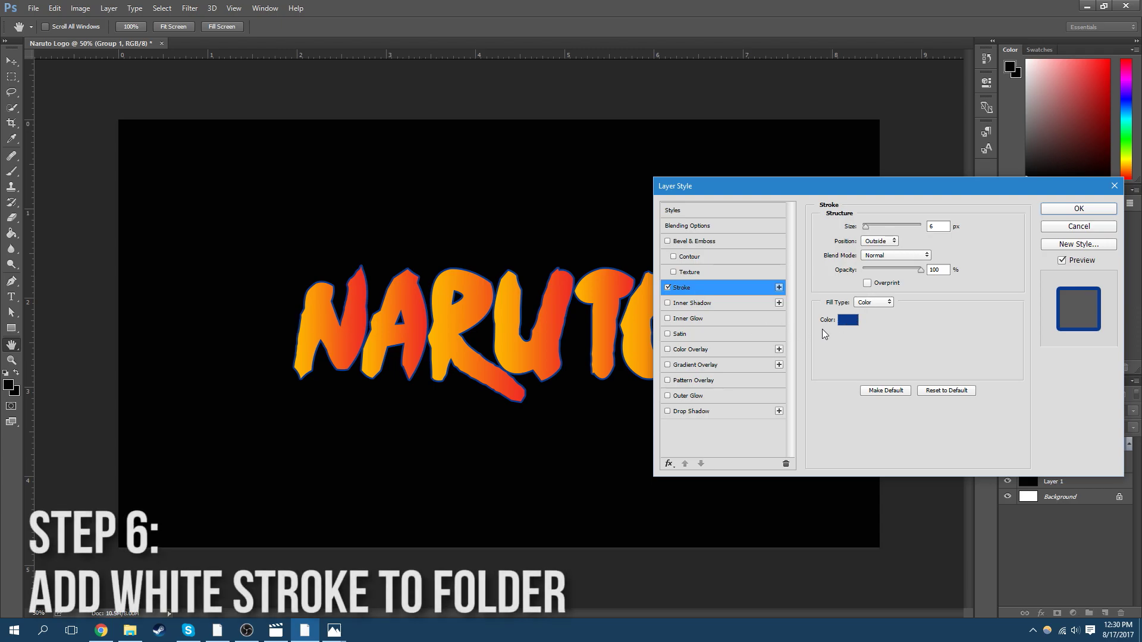
click(848, 320)
drag(684, 190, 569, 127)
click(884, 165)
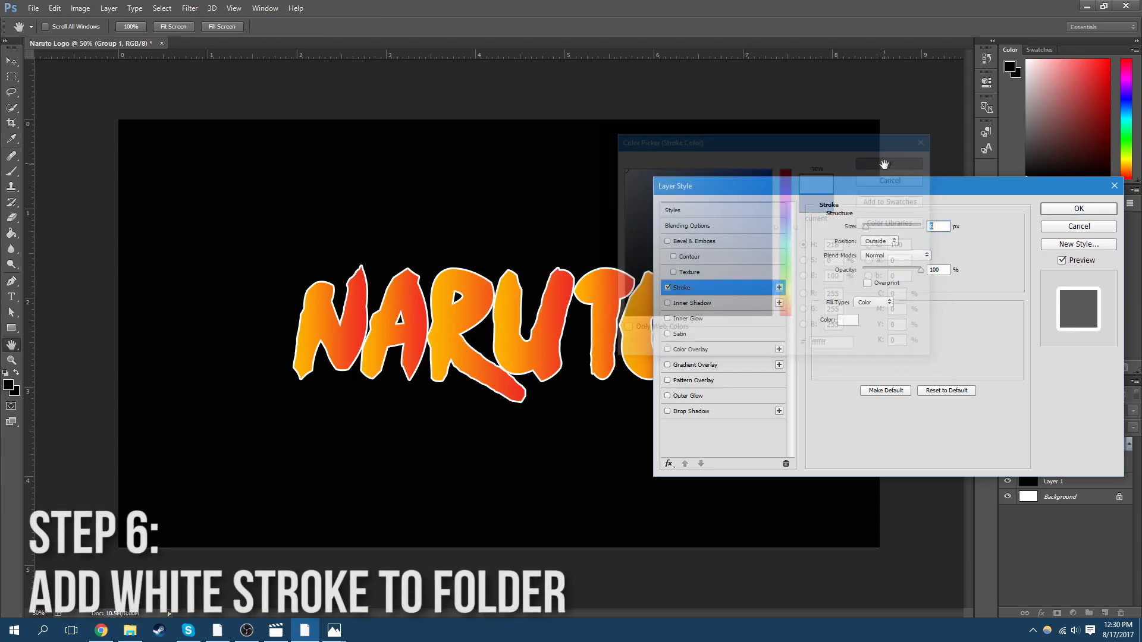
drag(866, 227, 869, 227)
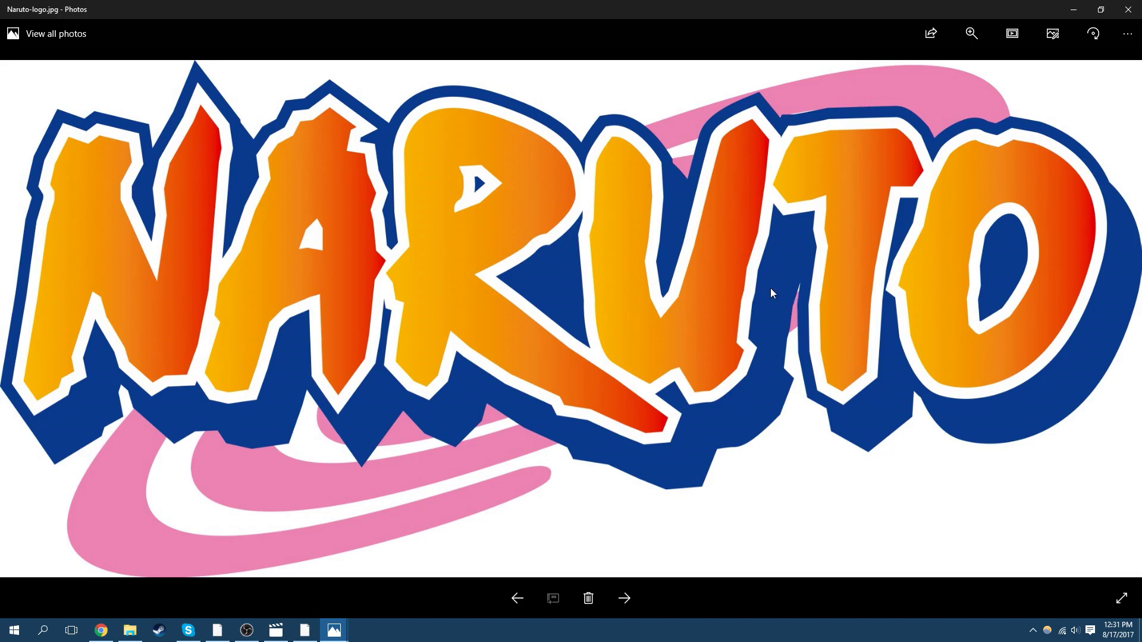
Return to Photoshop from the reference picture and check the Stroke settings of the letter group without changing them
key(alt+Tab)
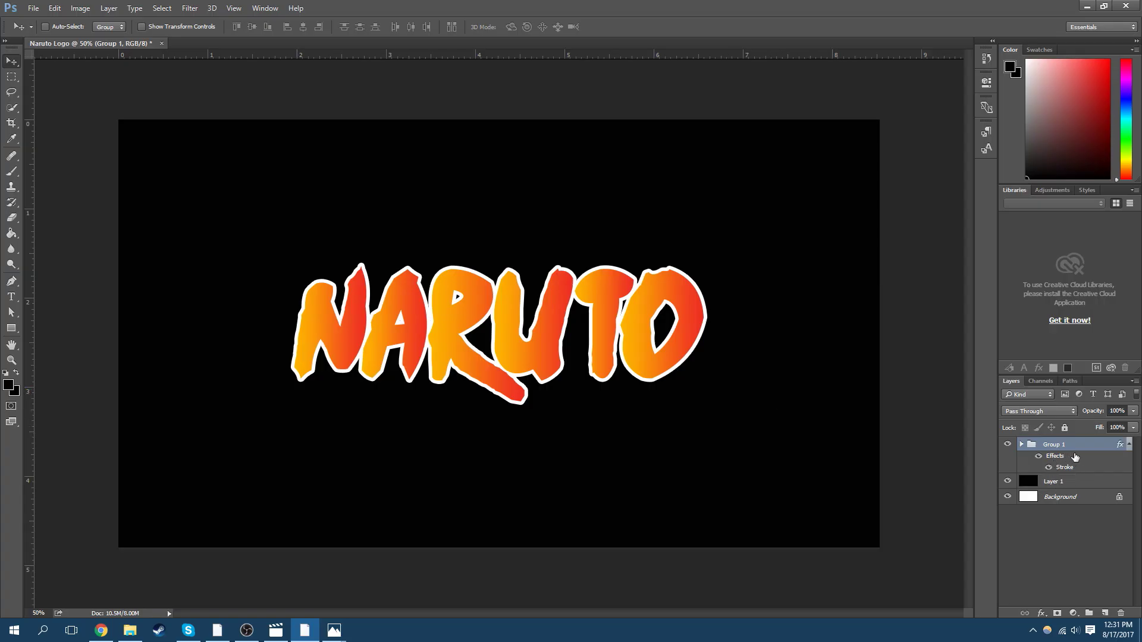
double_click(1066, 467)
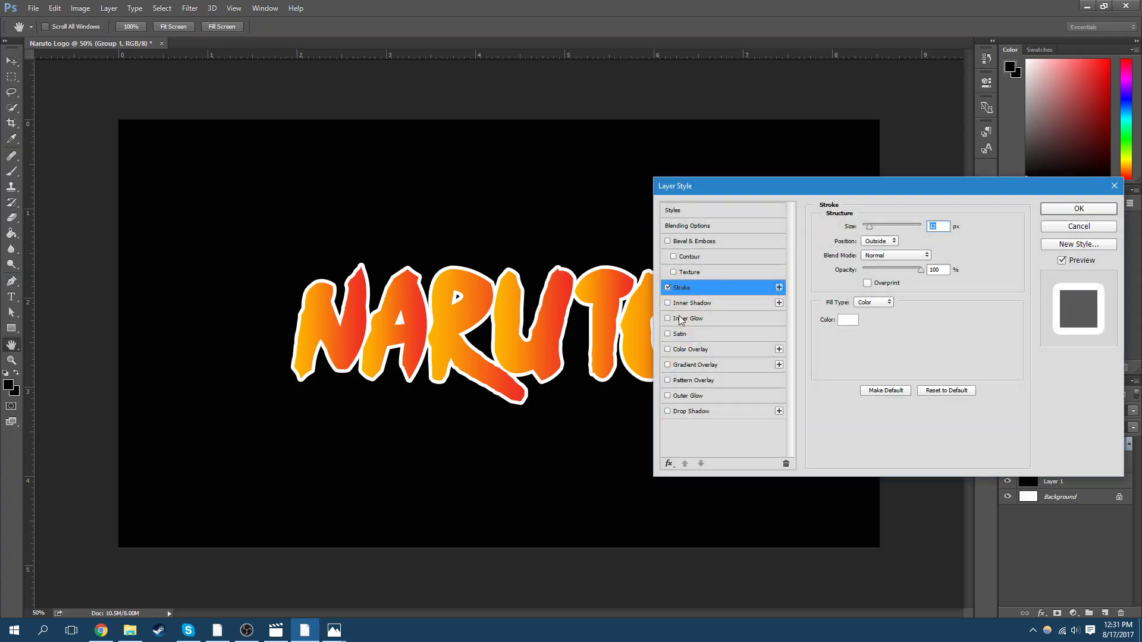
click(1095, 230)
Create a second group, nest the white-stroked letter group inside it and collapse the outer group
click(1085, 613)
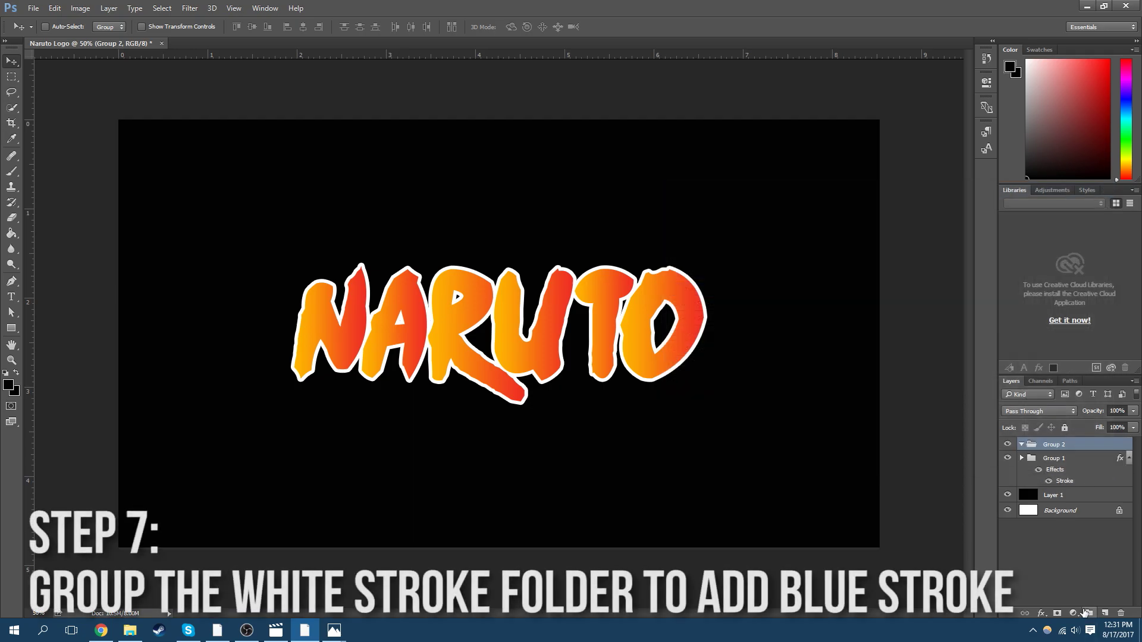
drag(1053, 456, 1059, 448)
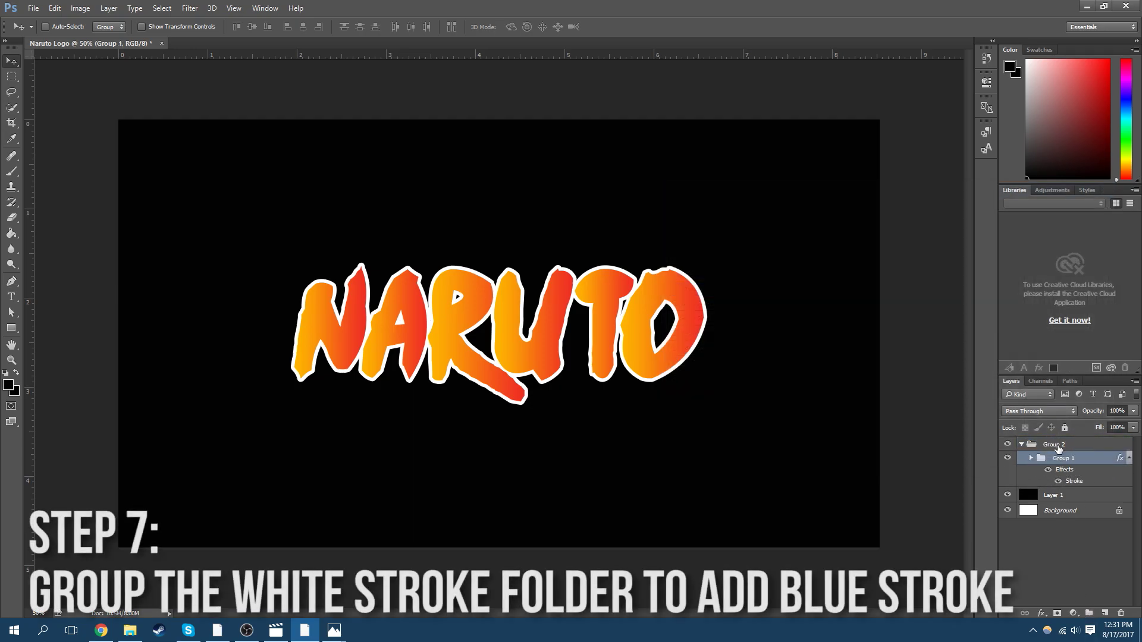
click(1024, 449)
Add a 12 px outside Stroke to the outer group, Group 2
double_click(1088, 446)
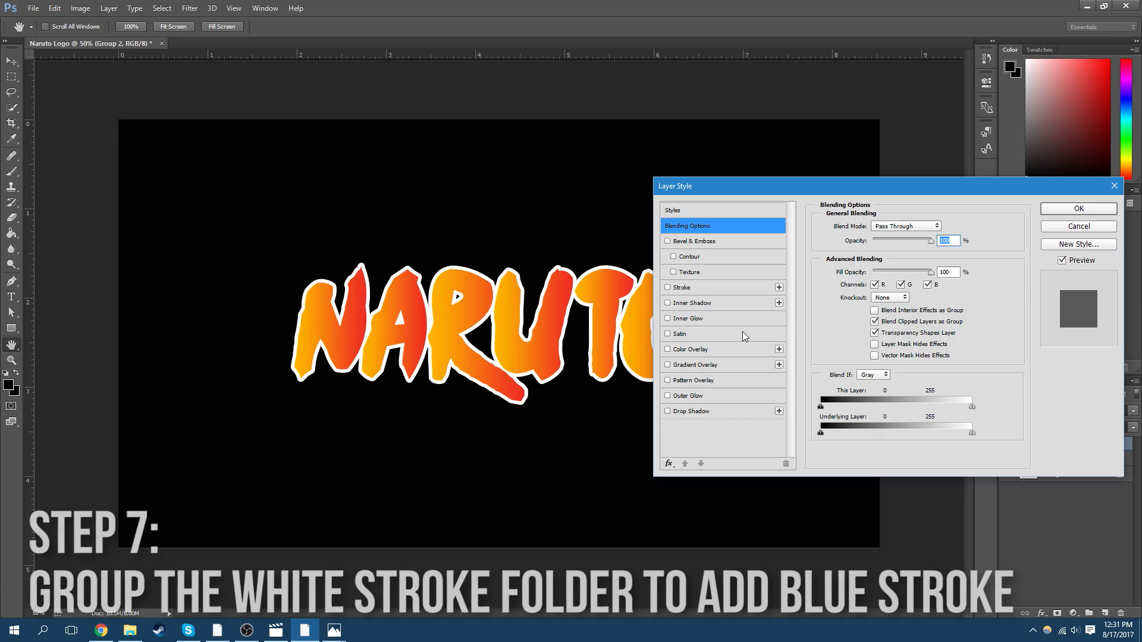
click(690, 288)
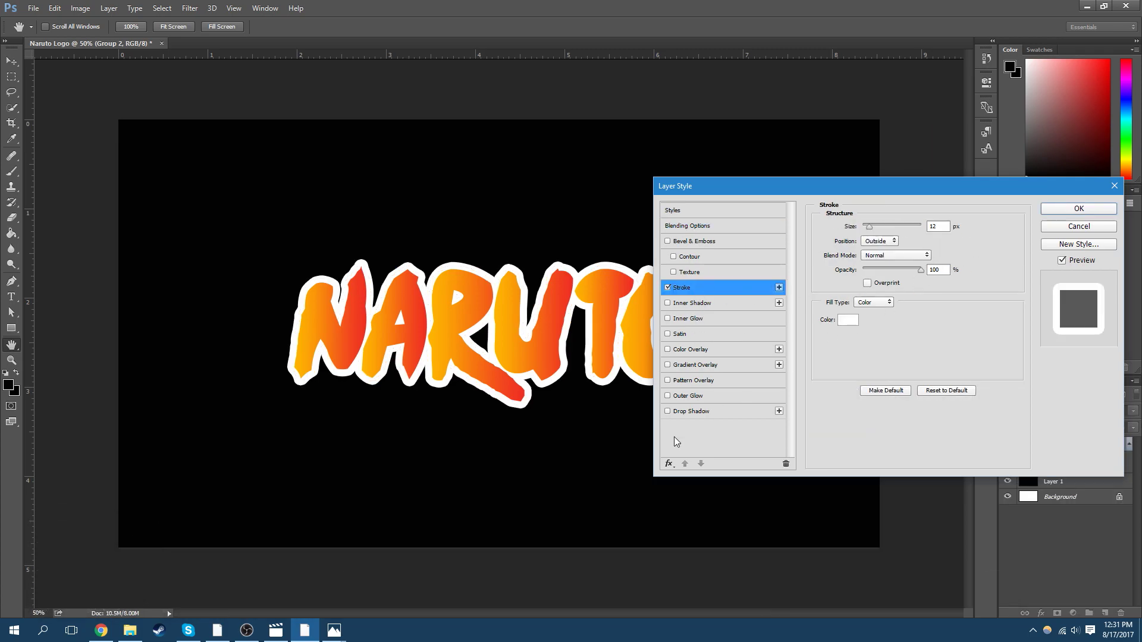
click(1049, 205)
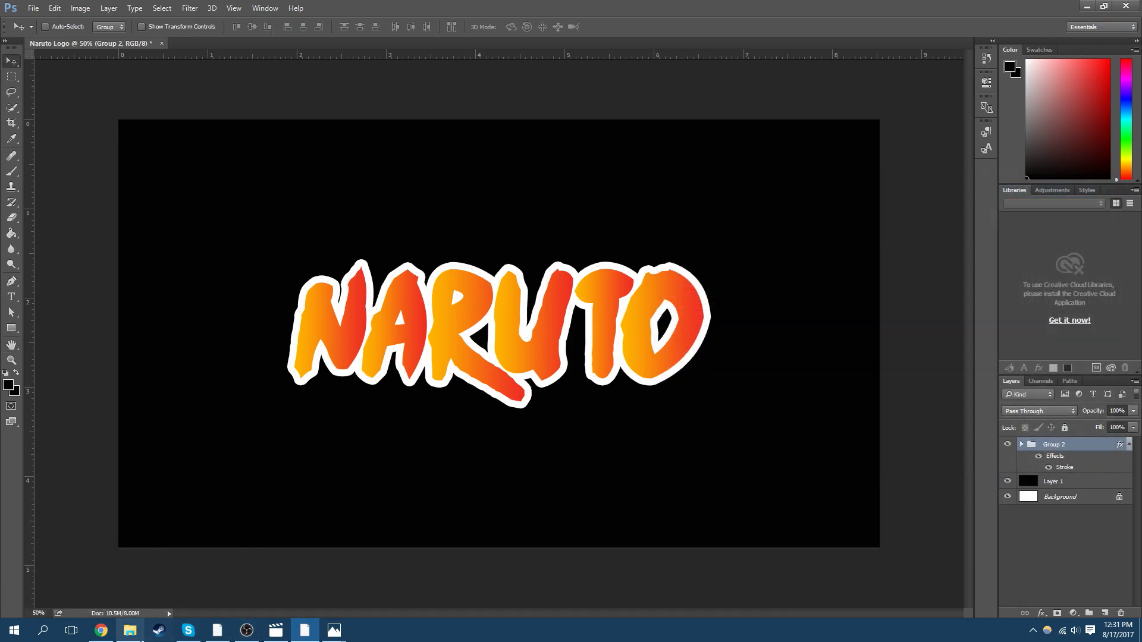
Place the Naruto-logo image from File Explorer into the document at its fitted size
click(130, 630)
drag(436, 242, 255, 349)
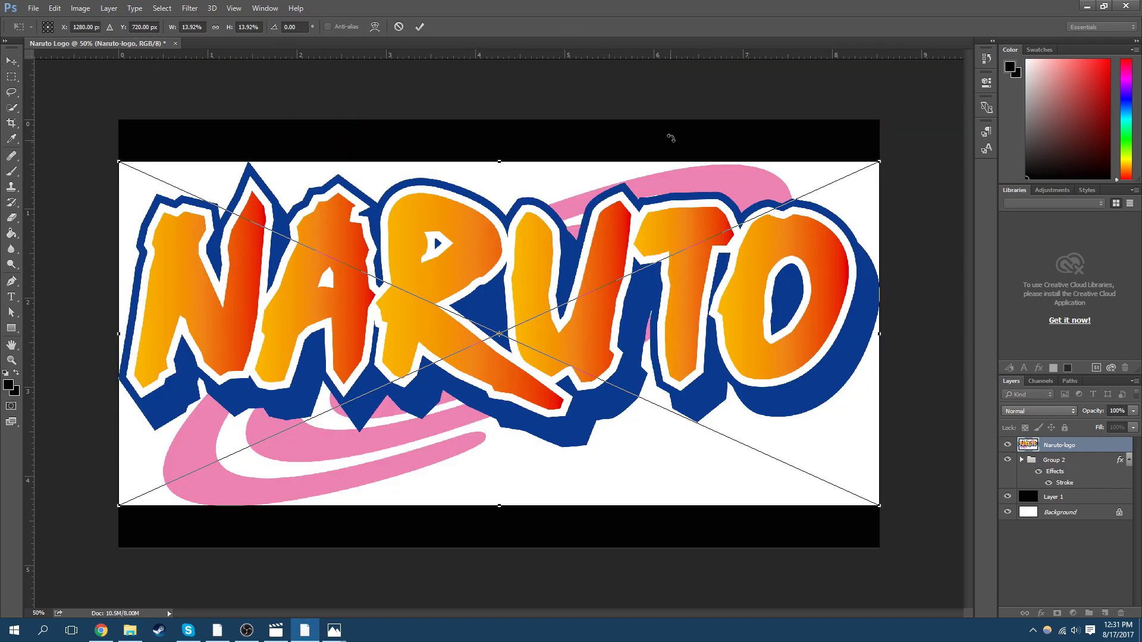
click(419, 26)
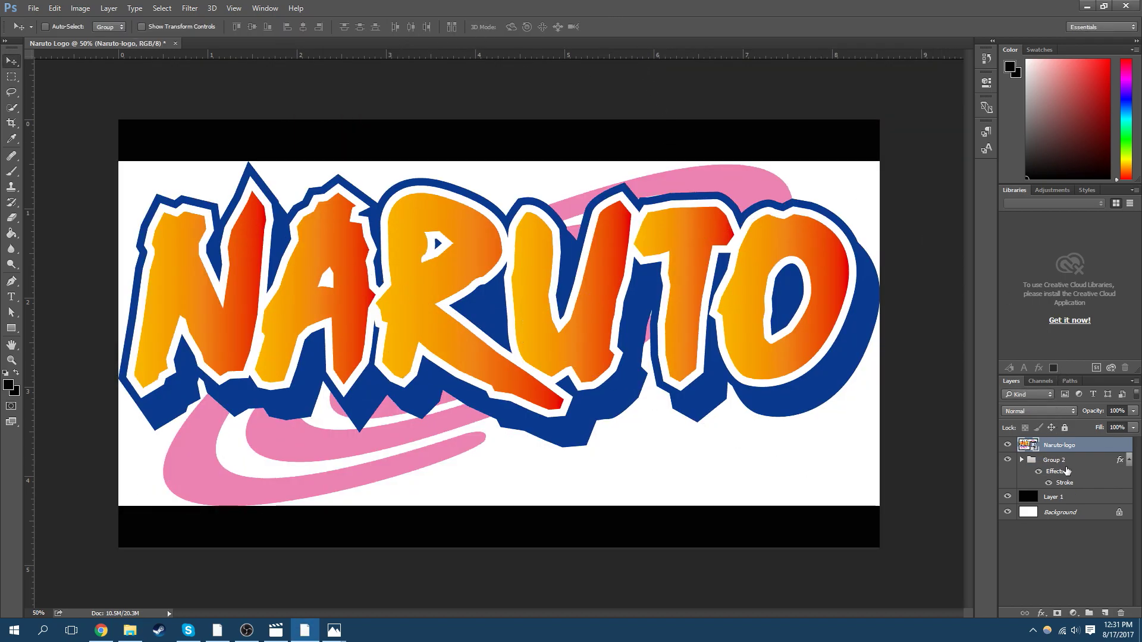
Set the Stroke colour of Group 2 to the dark blue sampled from the placed reference logo
double_click(1065, 483)
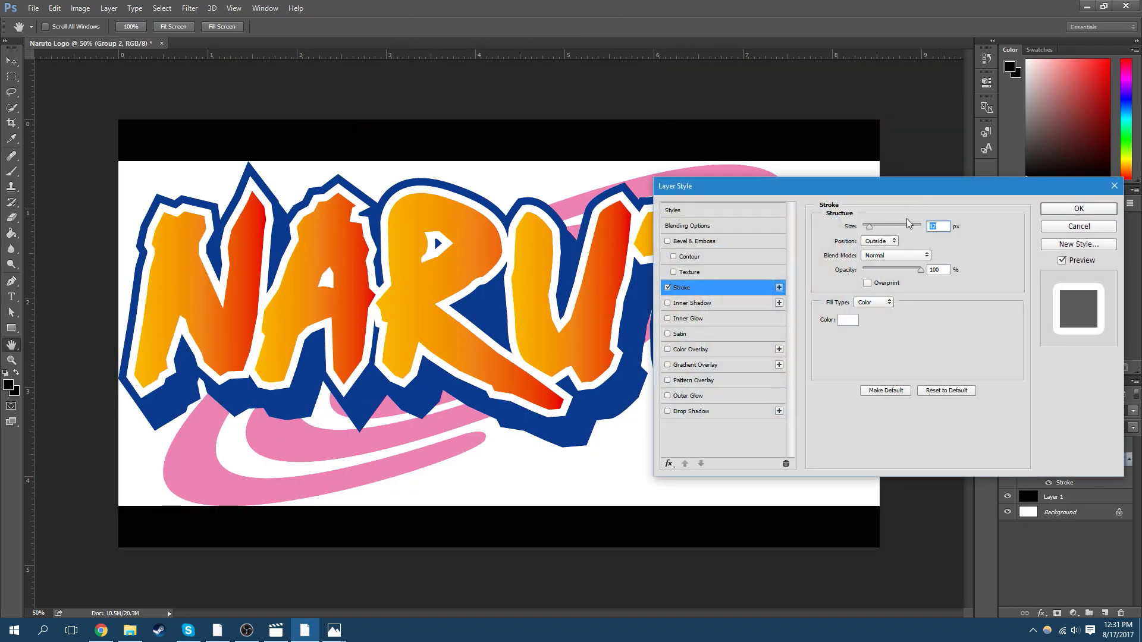
click(848, 320)
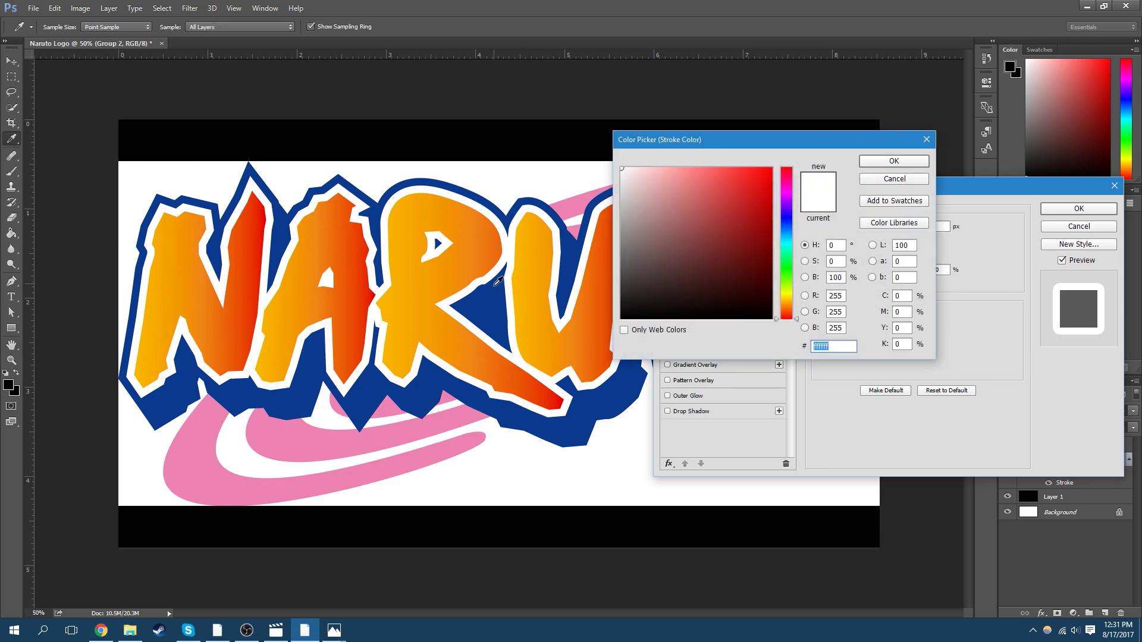
click(499, 281)
key(Return)
key(Return)
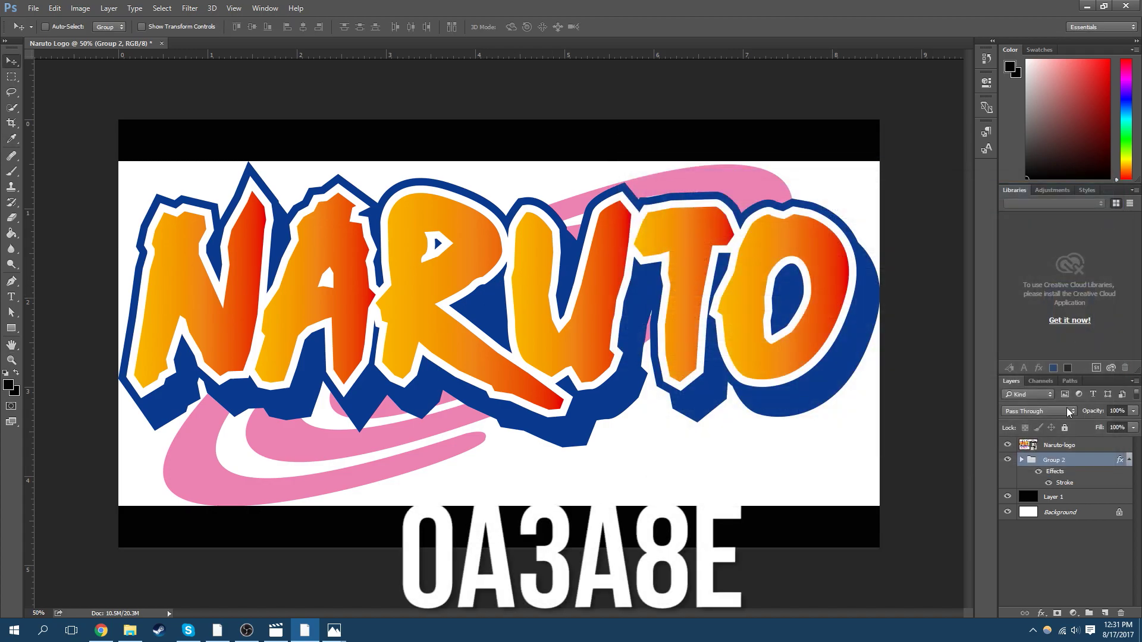
Hide the Naruto-logo reference layer and keep Group 2 visible
click(1008, 461)
click(1008, 461)
click(1007, 445)
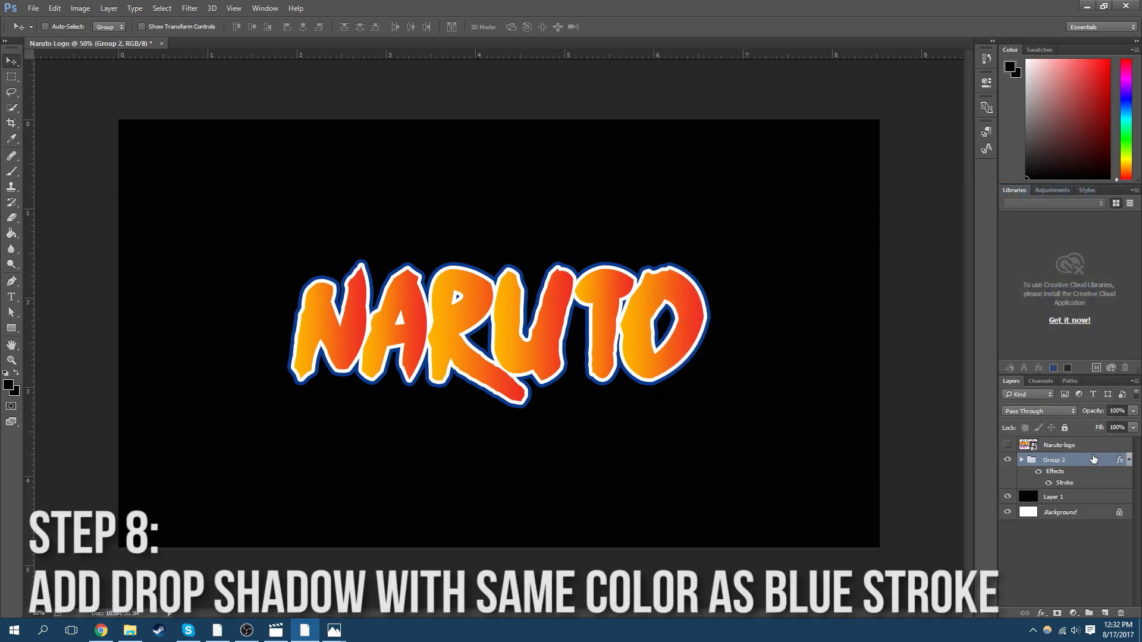
Add a Normal-mode Drop Shadow at 100% opacity to Group 2 in the stroke's dark blue, adjusting its distance and angle
double_click(1095, 460)
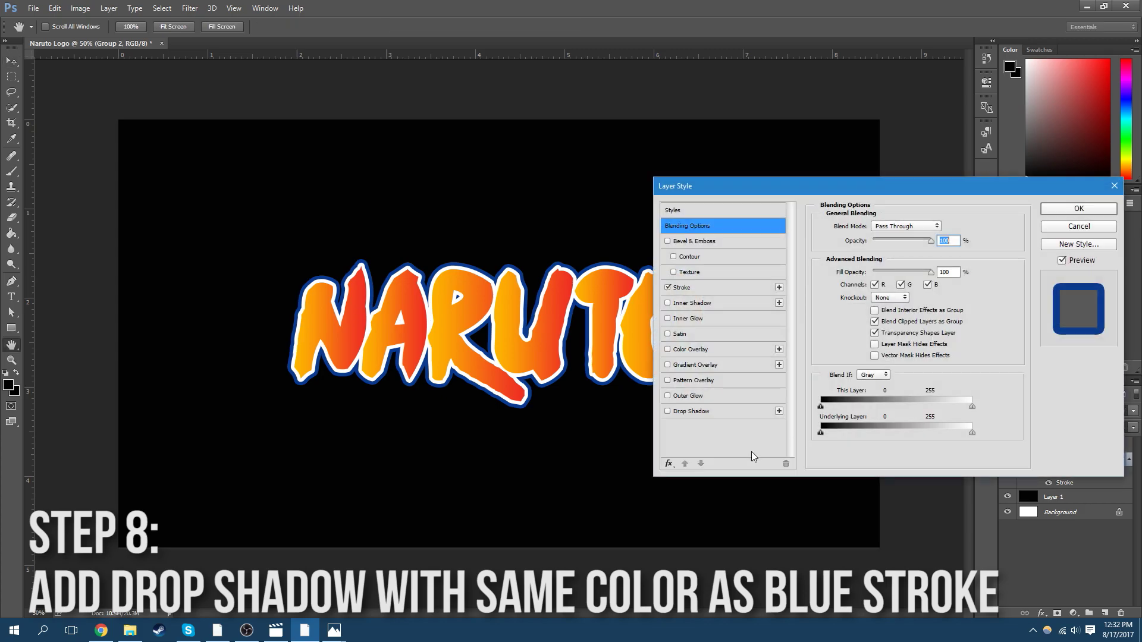
click(709, 412)
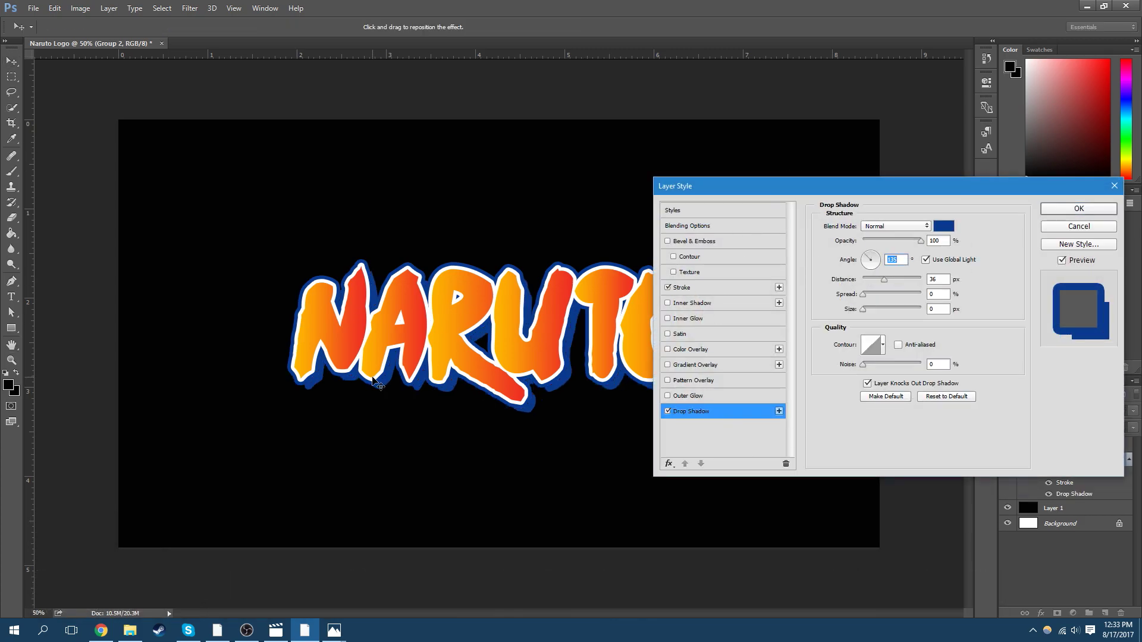
drag(720, 189, 758, 189)
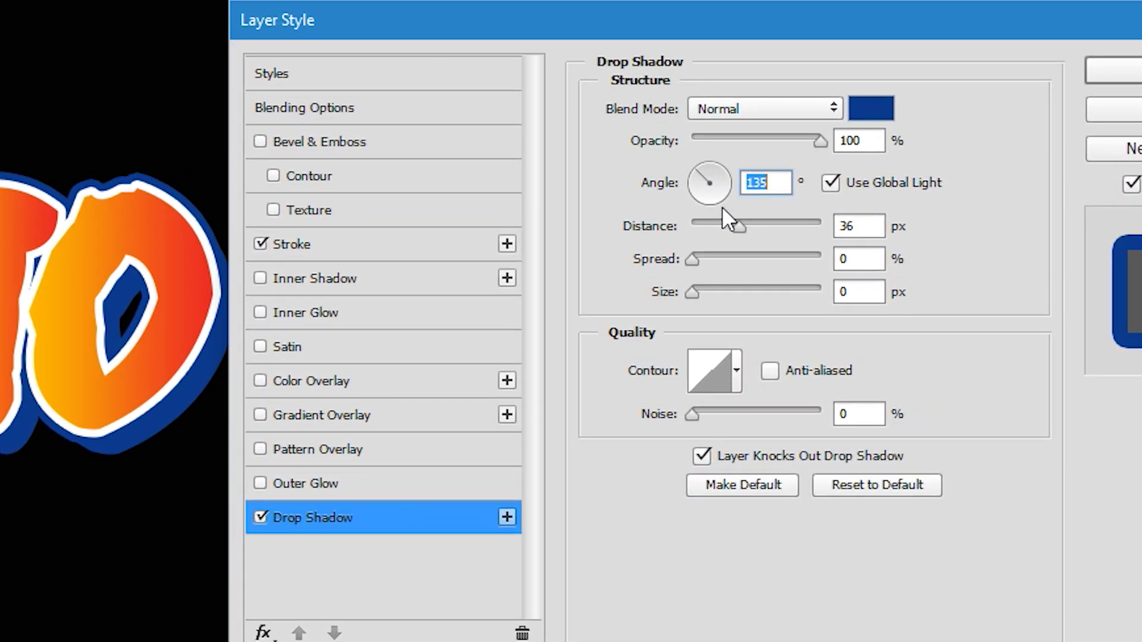
drag(941, 284, 943, 284)
drag(744, 229, 753, 229)
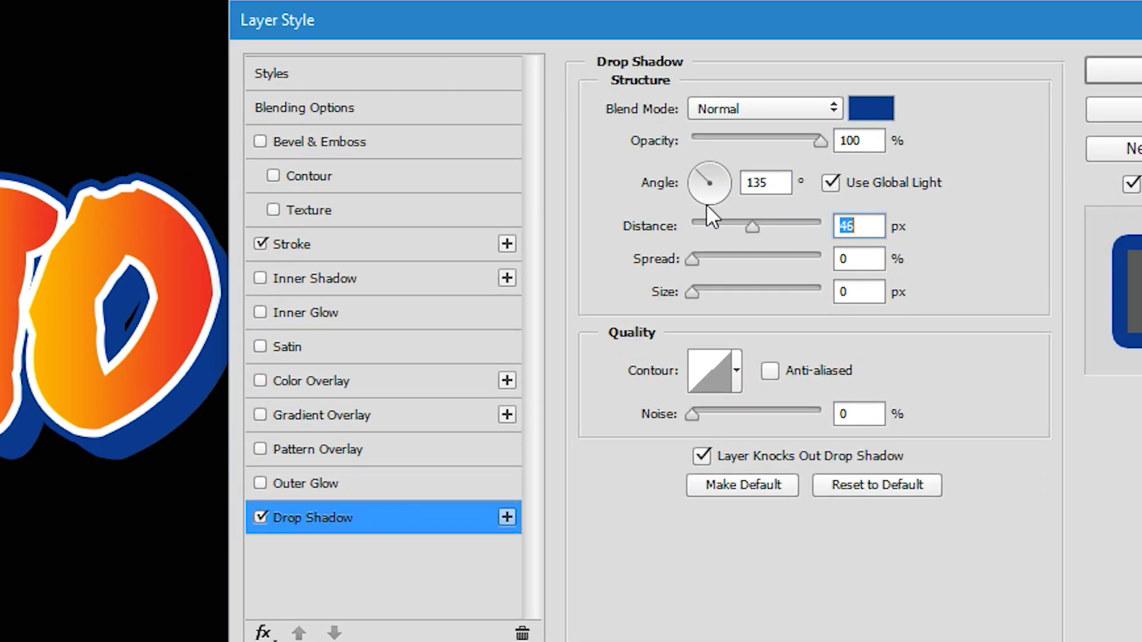
drag(703, 164, 694, 152)
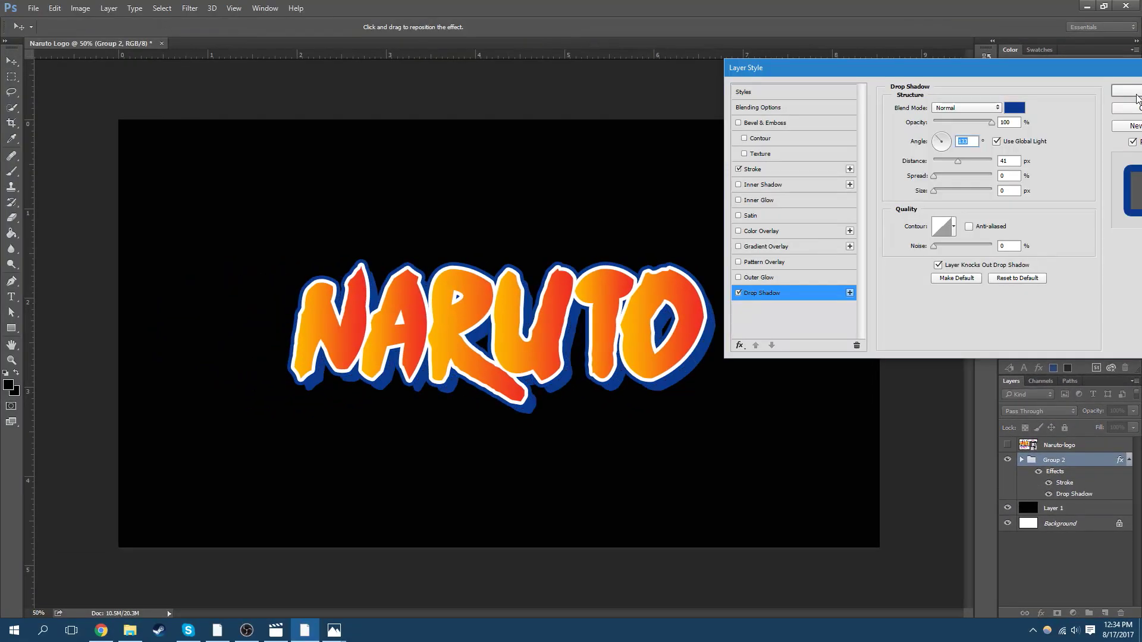
click(1138, 95)
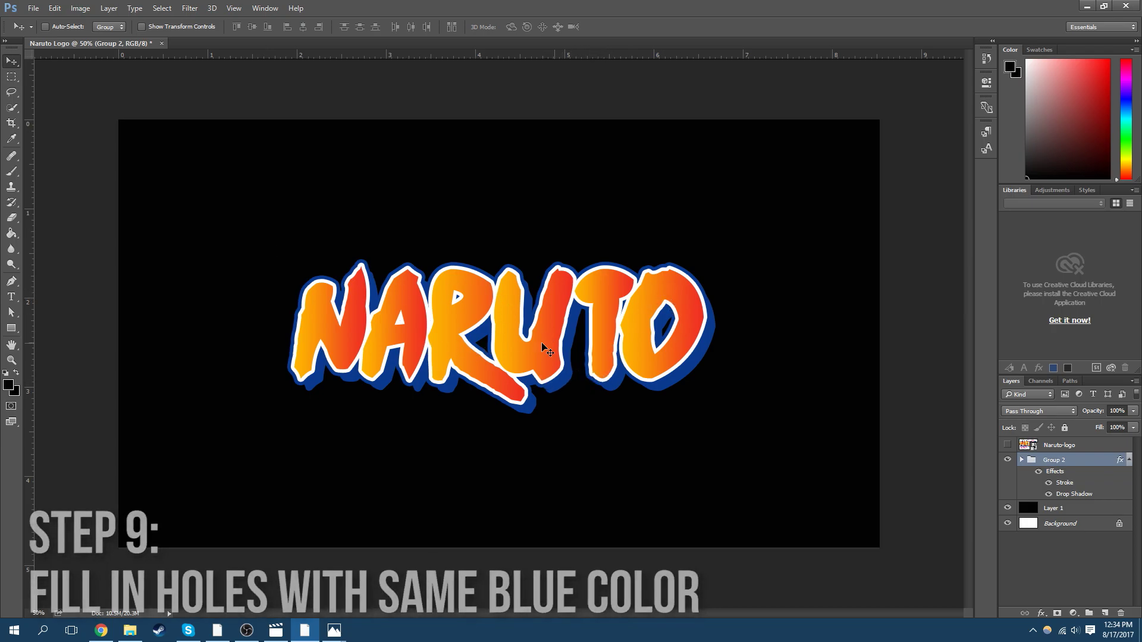
Create a new layer below Group 2 and brush the sampled shadow blue over the black gaps between the U and T and inside the O
ctrl+click(1105, 614)
key(i)
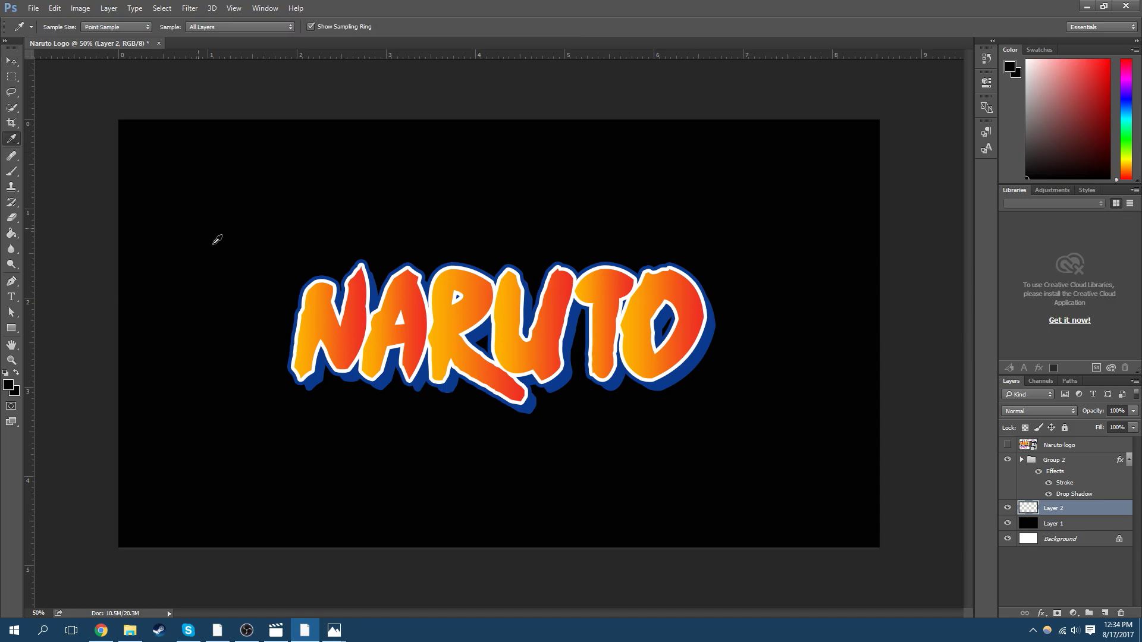
click(673, 384)
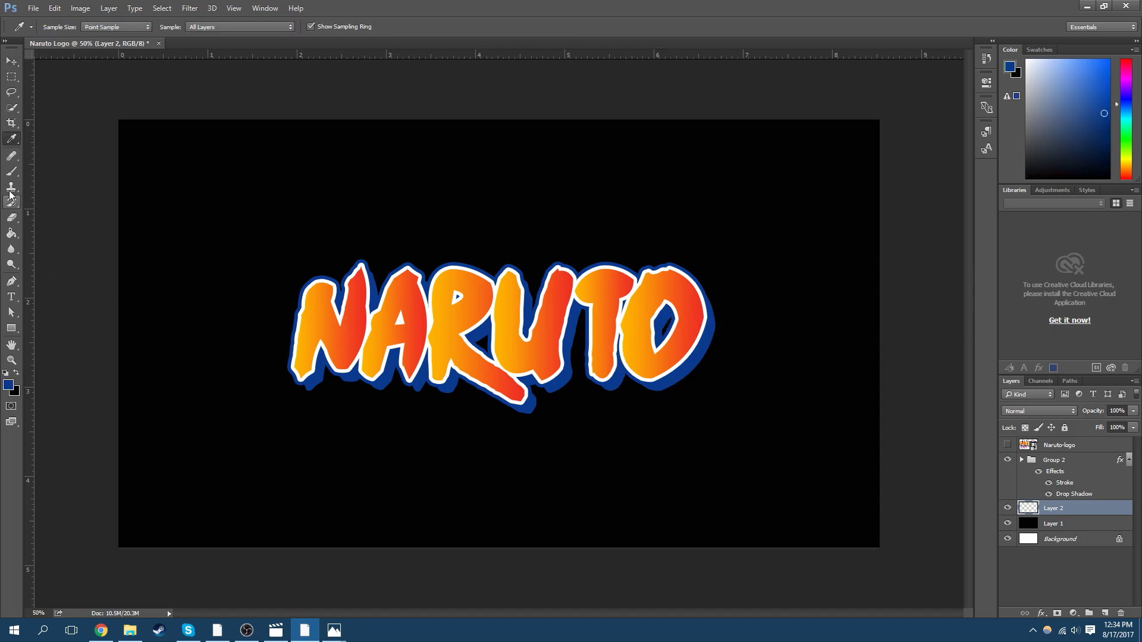
click(12, 171)
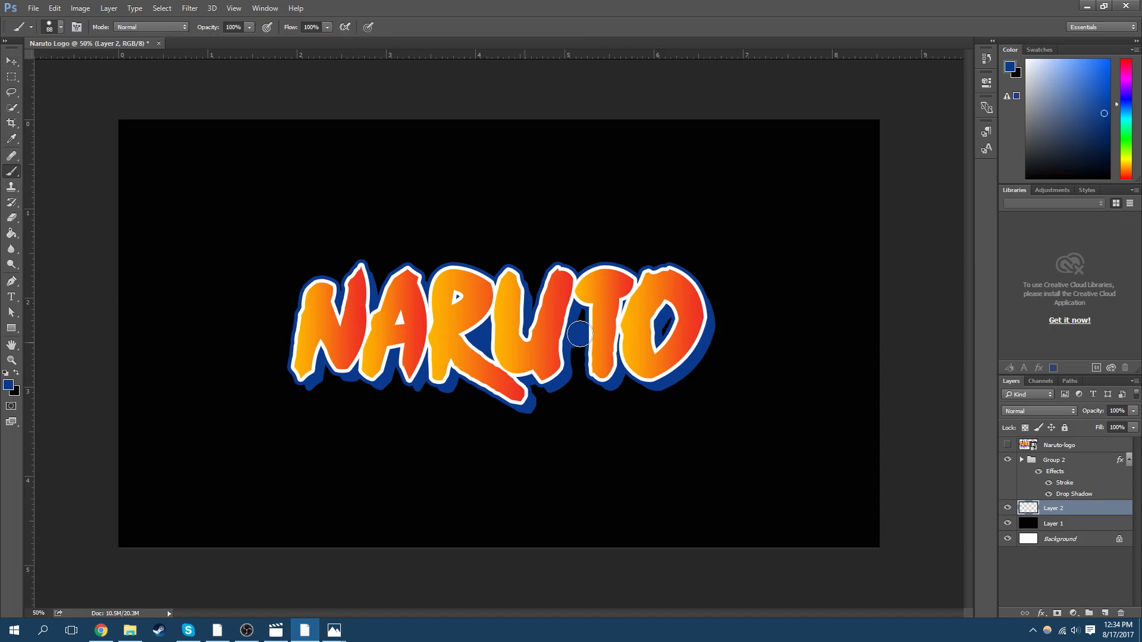
drag(581, 335, 579, 323)
click(664, 332)
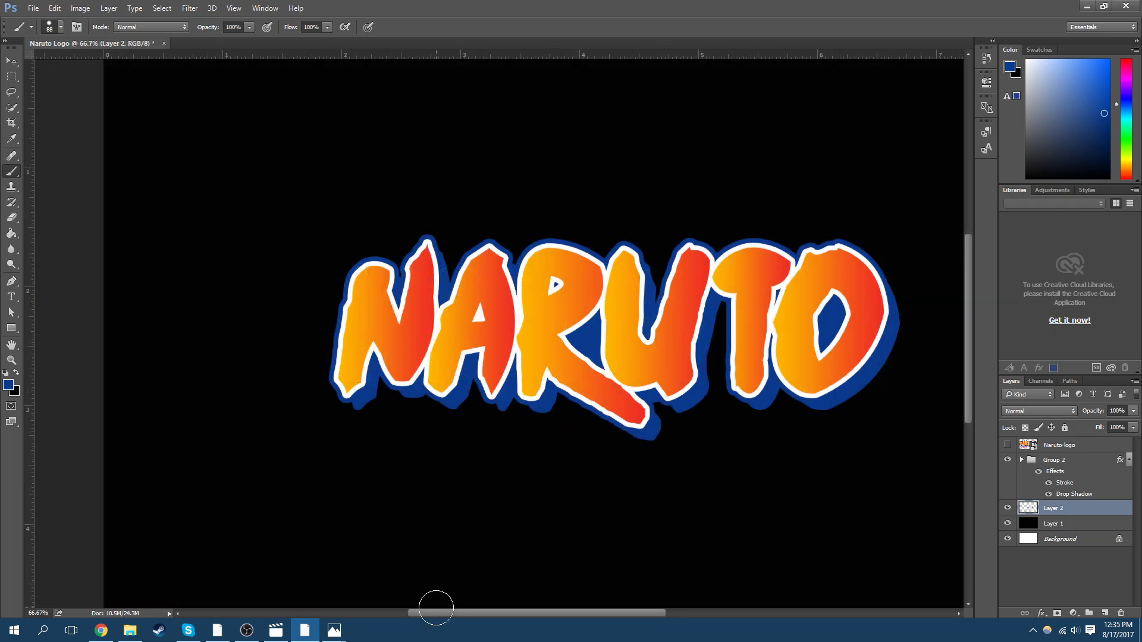
Draw a closed Pen path bridging the notch in the blue outline below the left leg of the N
key(ctrl+plus)
key(ctrl+plus)
key(ctrl+plus)
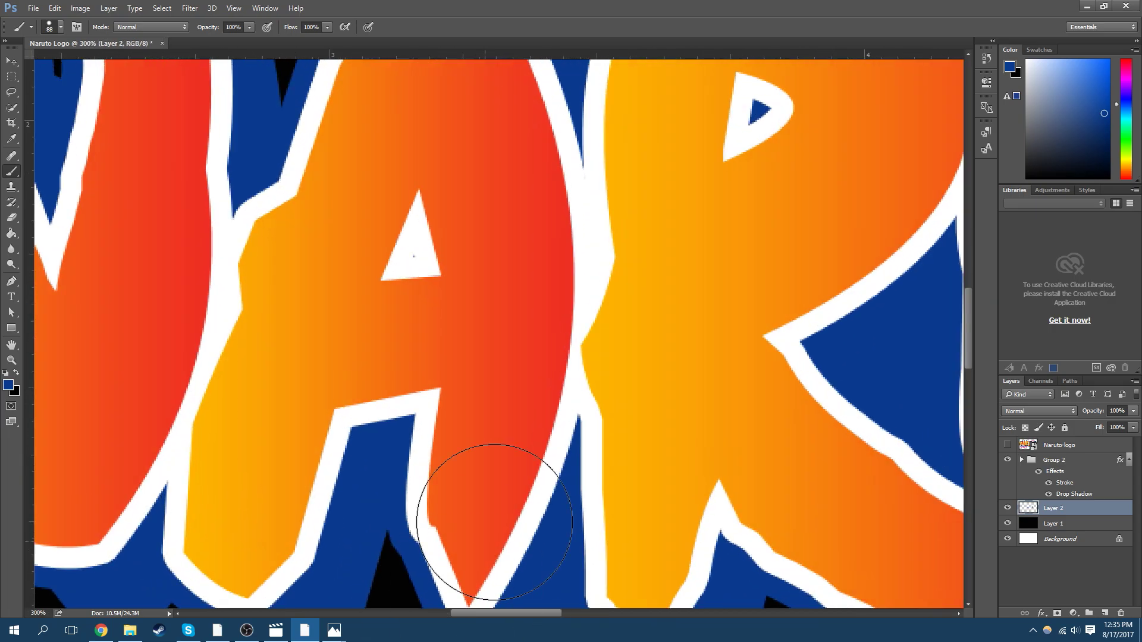
scroll(459, 434, down, 5)
scroll(459, 434, left, 10)
key(v)
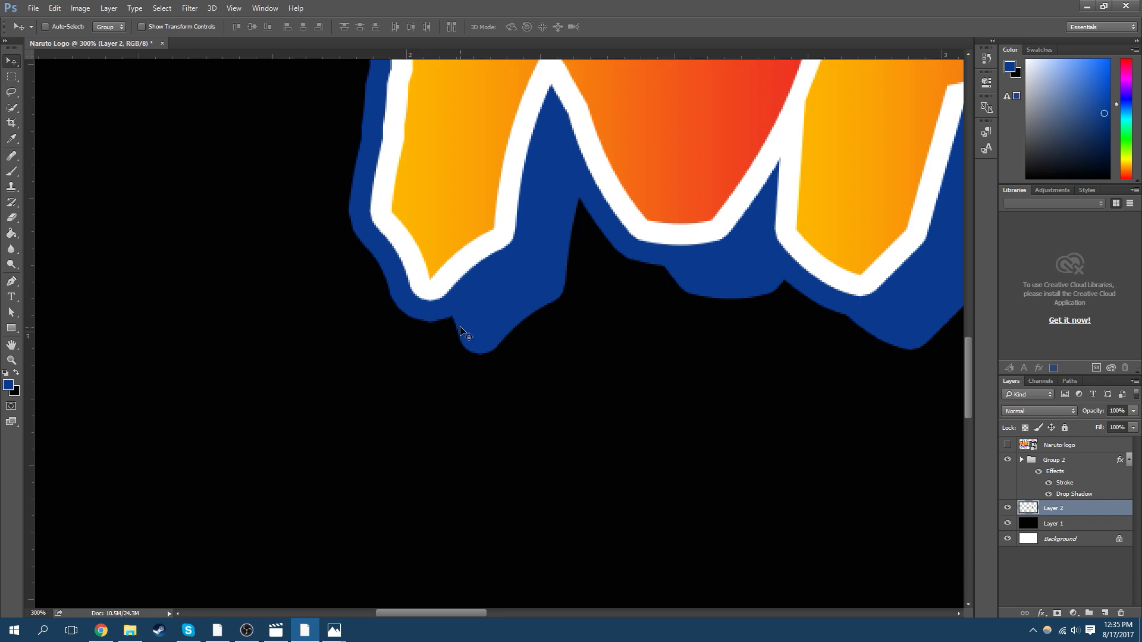
click(17, 292)
click(11, 280)
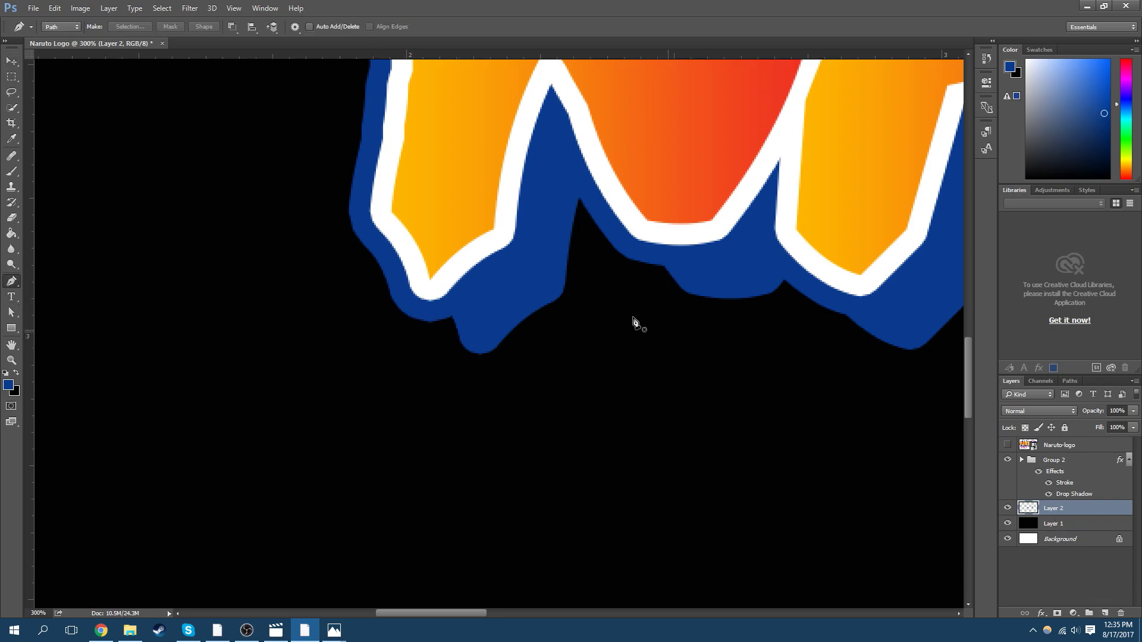
key(ctrl+plus)
scroll(459, 299, up, 3)
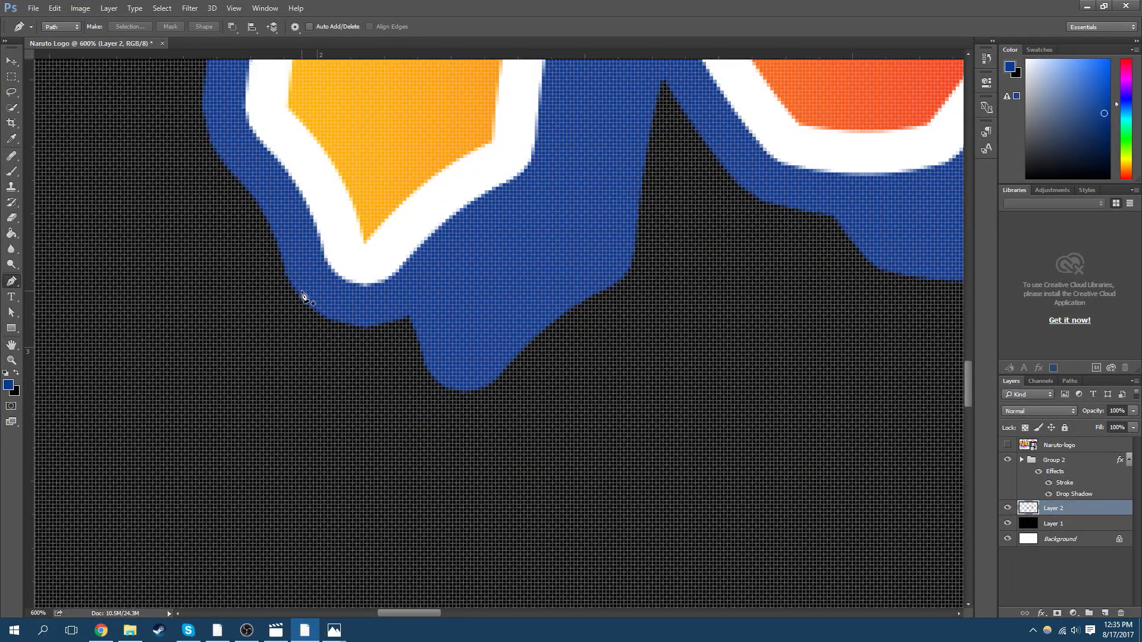
click(302, 290)
click(316, 316)
click(346, 336)
click(375, 357)
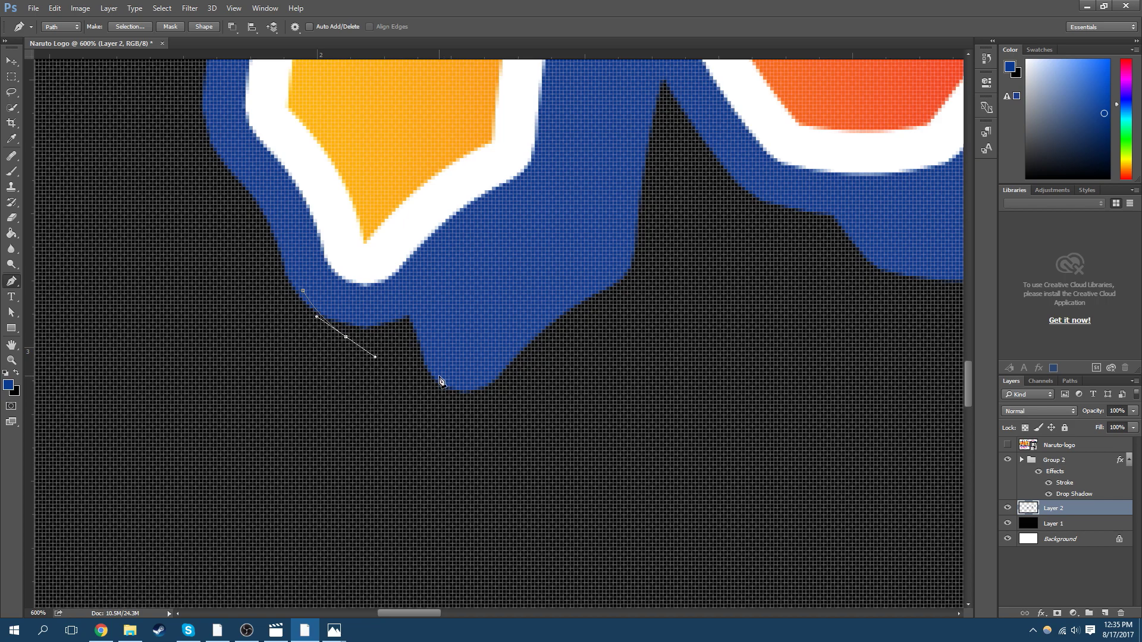
drag(450, 390, 459, 387)
click(515, 350)
click(524, 294)
click(464, 265)
click(367, 258)
click(303, 291)
Convert the closed path below the N into a selection with the default settings
right_click(430, 311)
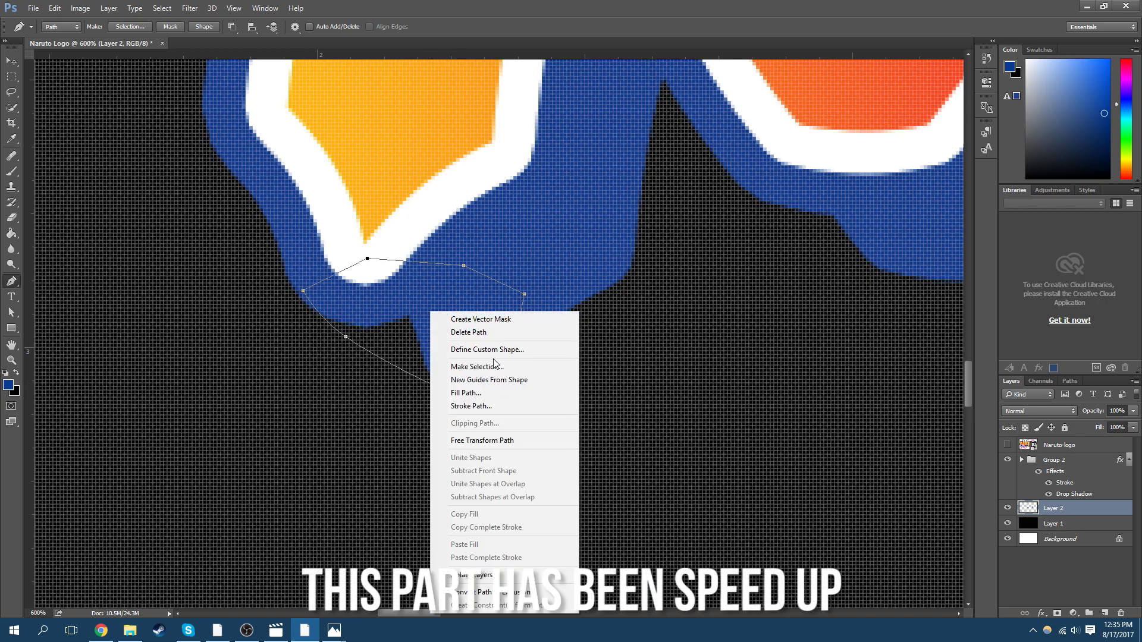
click(494, 367)
click(635, 184)
Fill the notch in the blue outline below the N's left leg with the shadow blue on Layer 2 and deselect
click(11, 233)
click(304, 301)
key(ctrl+z)
click(192, 10)
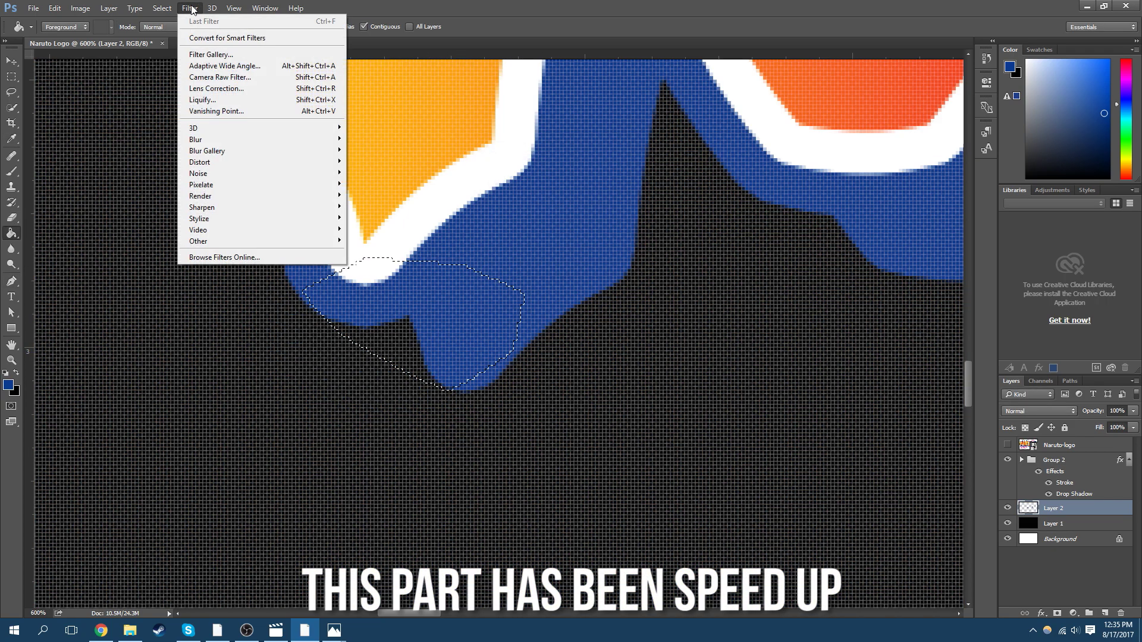
mouse_move(161, 9)
click(173, 56)
click(400, 315)
click(12, 93)
click(169, 143)
key(ctrl+minus)
key(ctrl+minus)
key(ctrl+minus)
key(ctrl+minus)
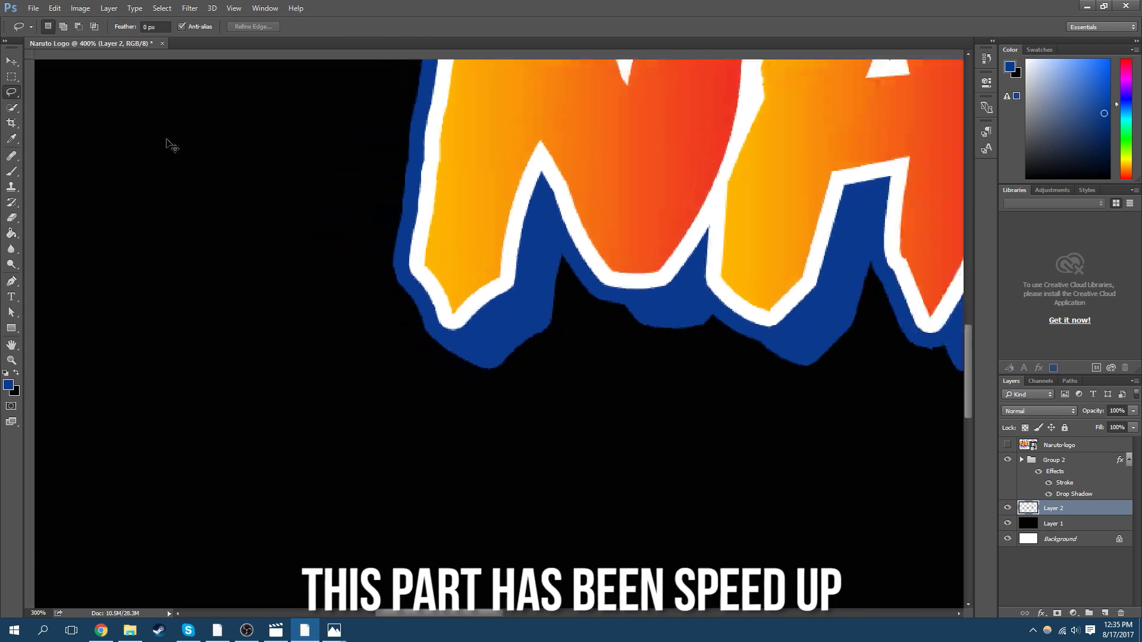
key(ctrl+minus)
key(ctrl+minus)
key(ctrl+minus)
key(ctrl+minus)
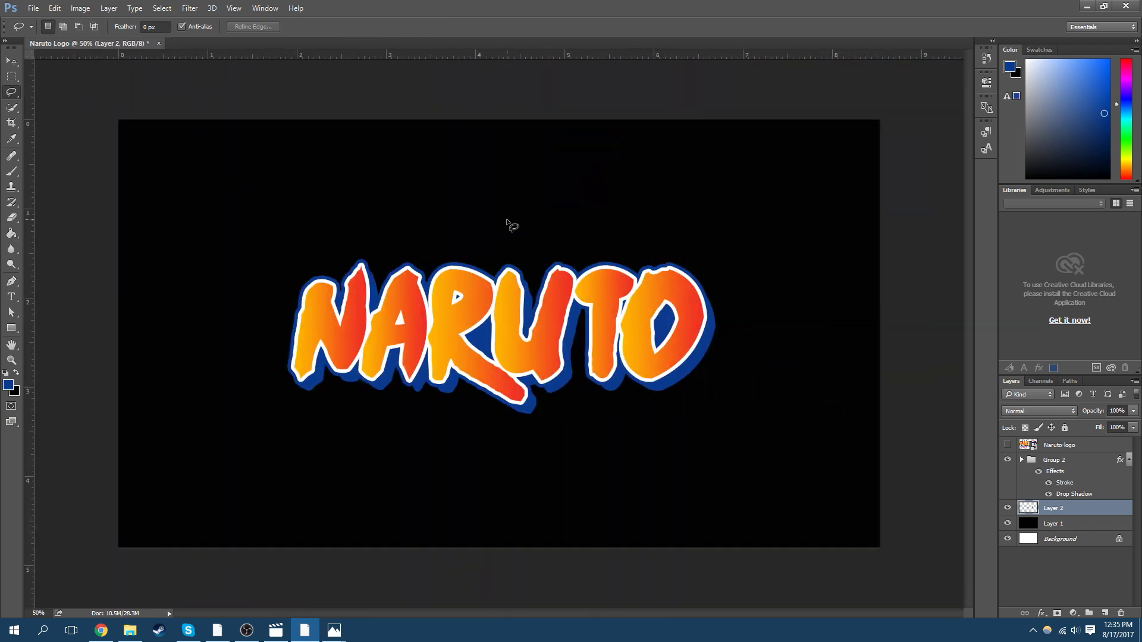
Draw a circular Elliptical Marquee selection about 3.7 in across around the middle of the black canvas
click(11, 61)
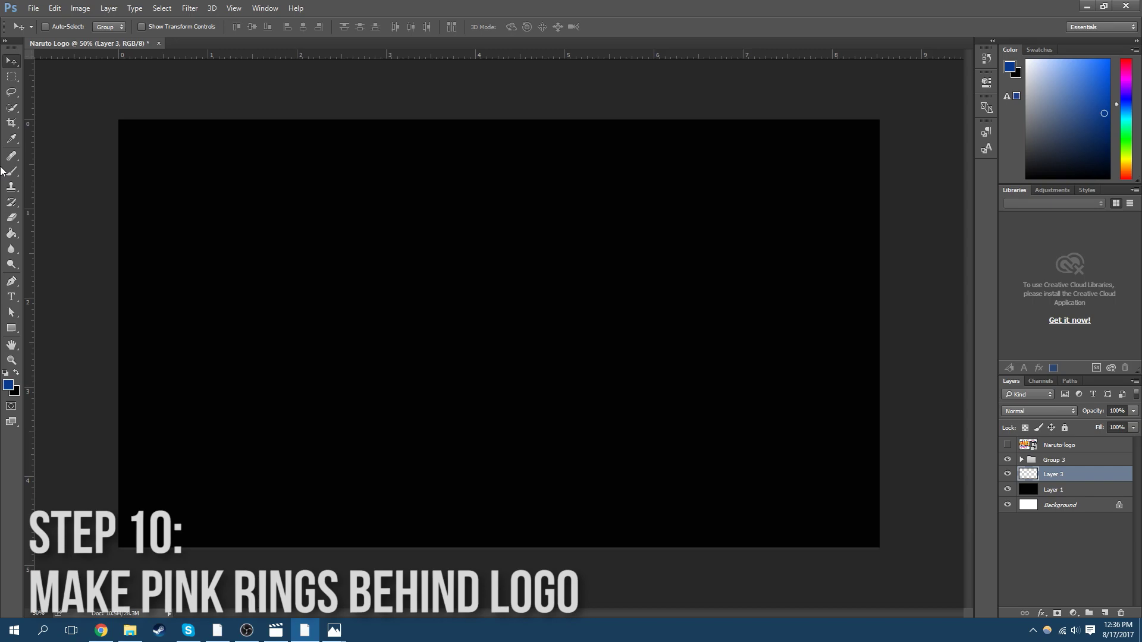
click(12, 328)
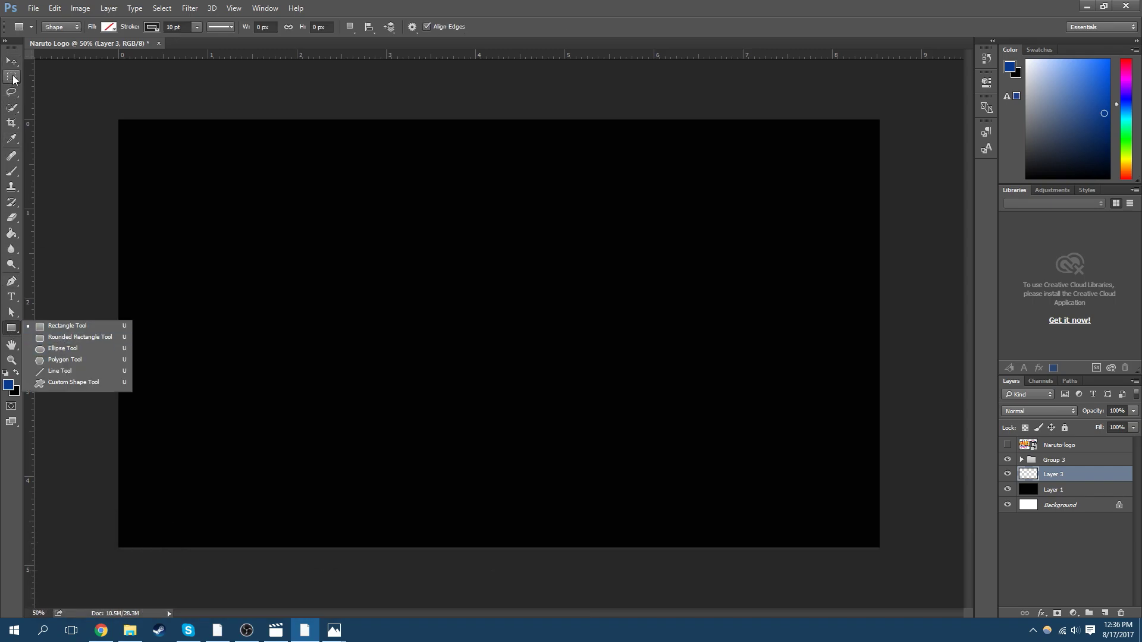
drag(11, 76, 75, 86)
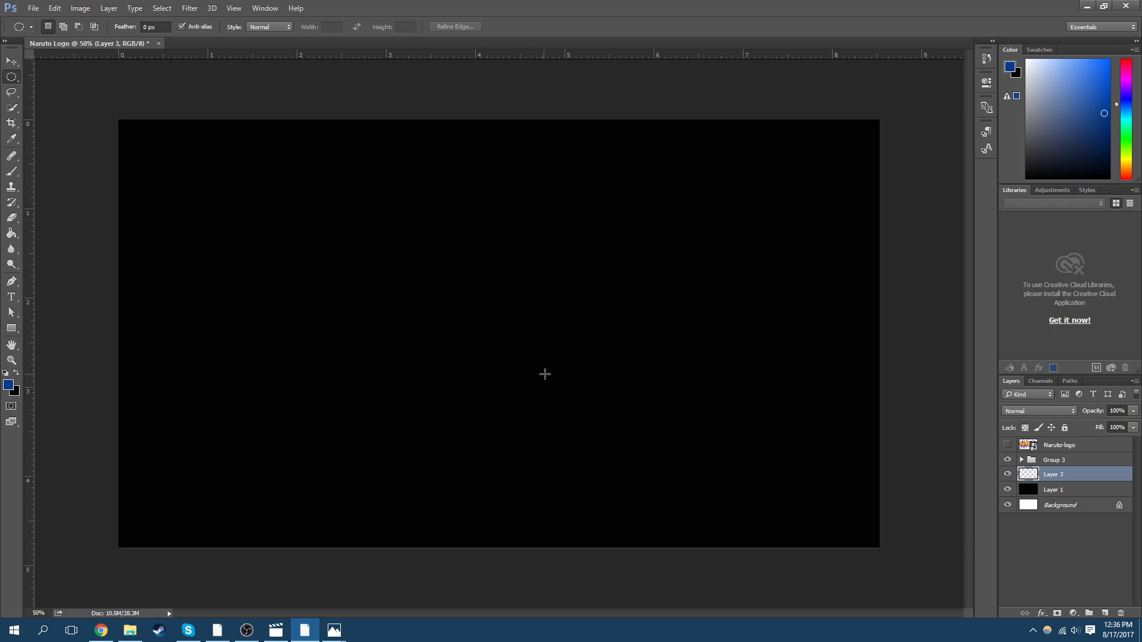
drag(483, 335, 648, 162)
Sample the swirl pink from the Naruto-logo reference layer, hide the reference again, and fill the circular selection on Layer 3 with it
click(1007, 445)
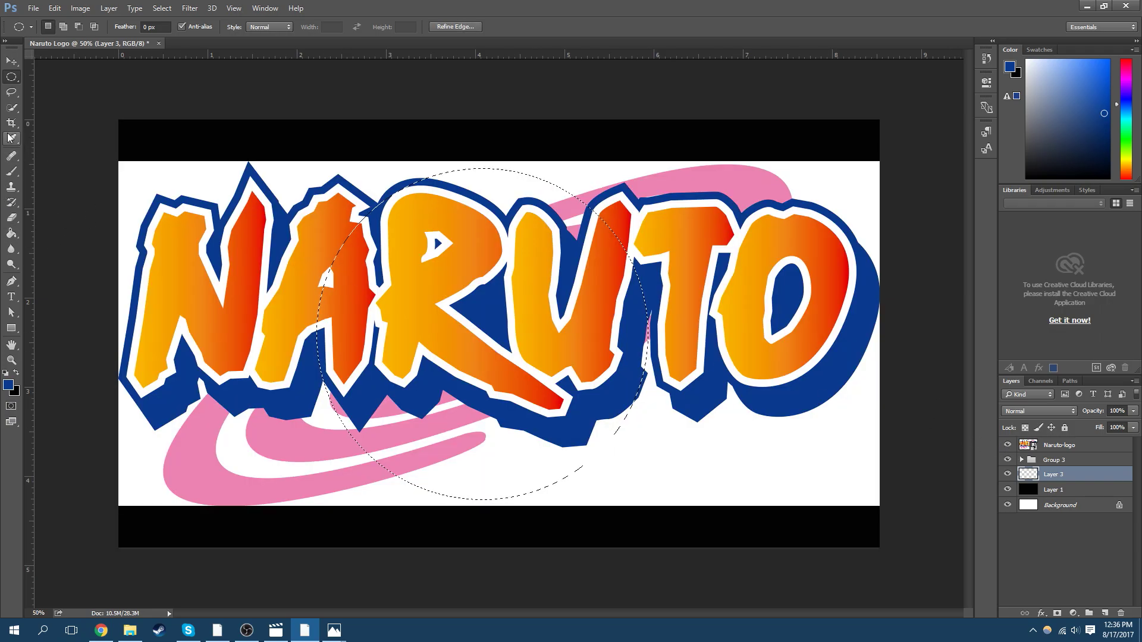
click(10, 138)
click(684, 189)
click(1007, 445)
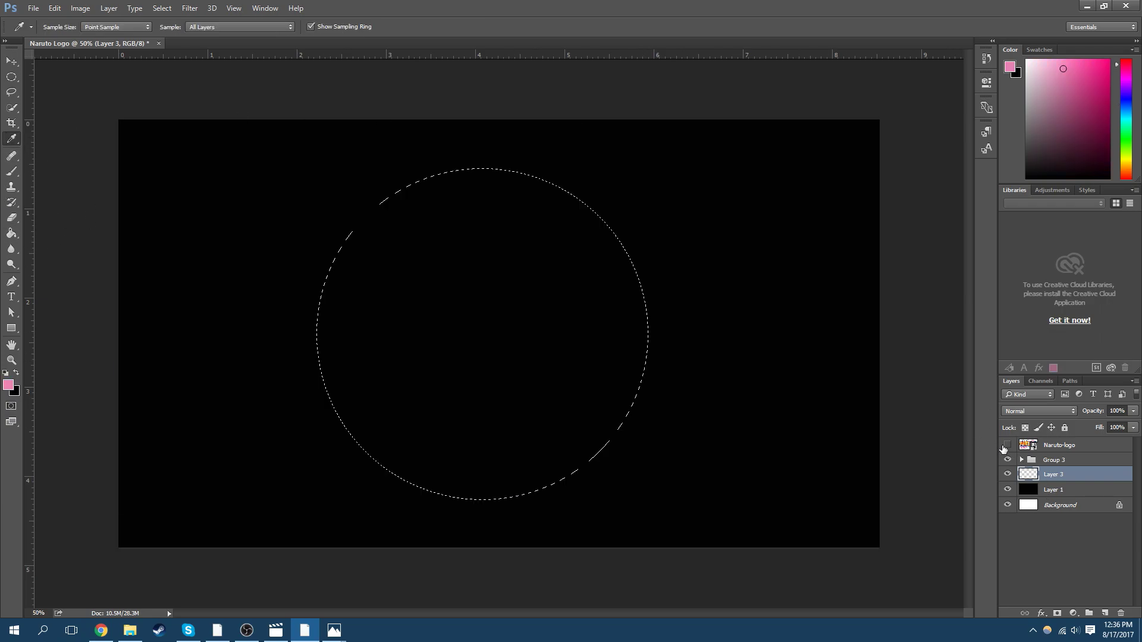
click(12, 233)
click(402, 369)
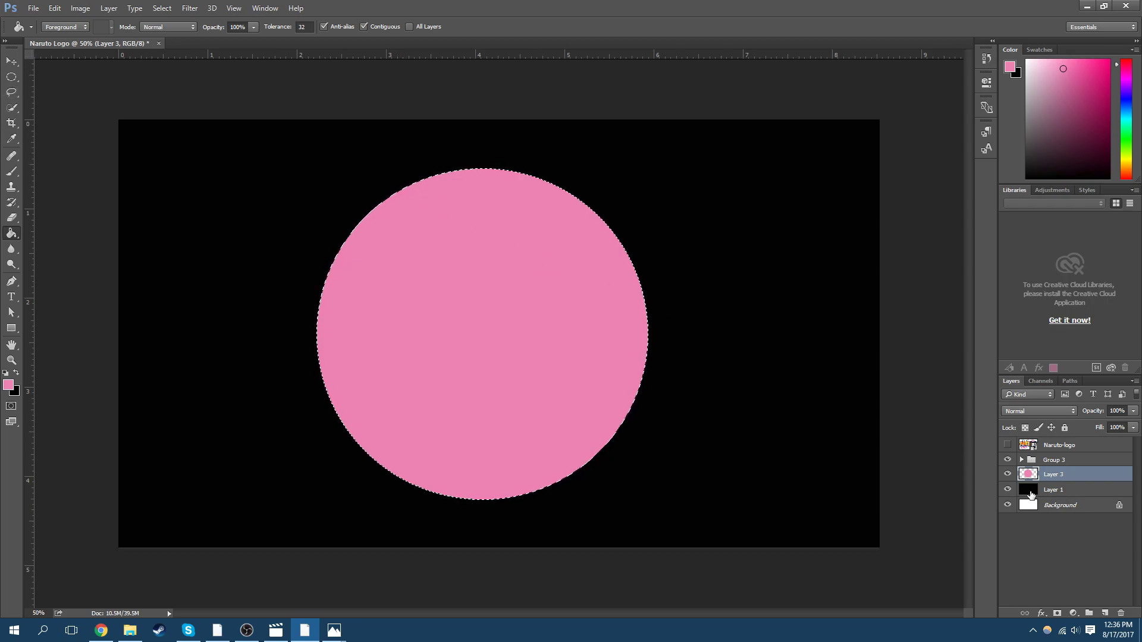
Add a new empty layer above the pink circle's layer
click(1107, 614)
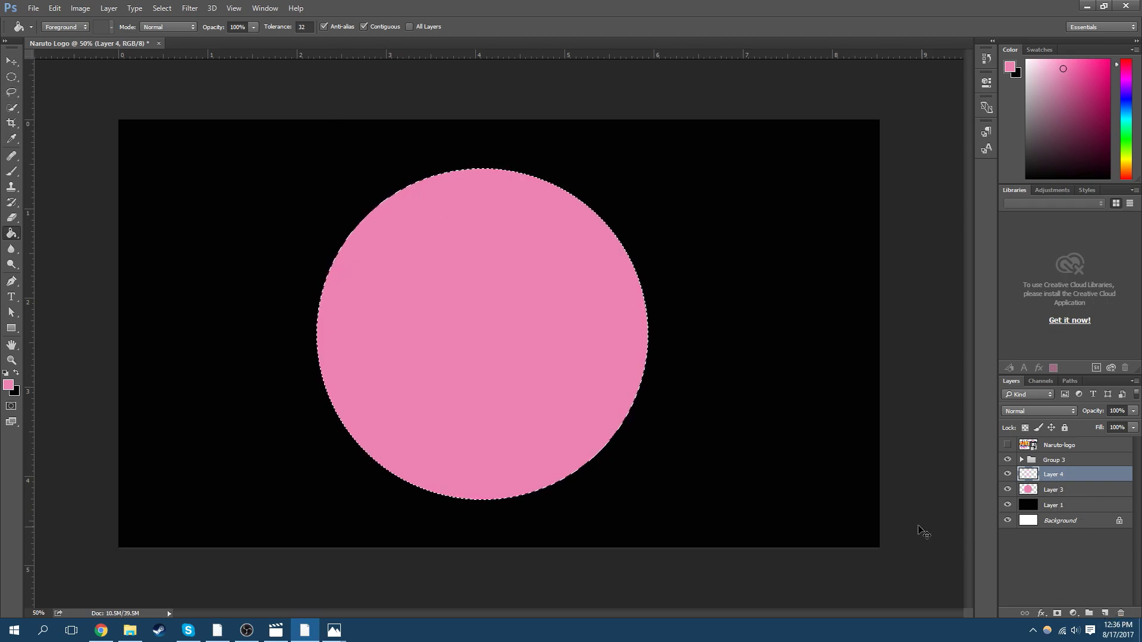
click(726, 474)
click(589, 232)
Duplicate the pink circle's layer and scale the copy down slightly about its center to set the outer ring's inner edge
drag(1052, 491, 1106, 614)
key(ctrl+t)
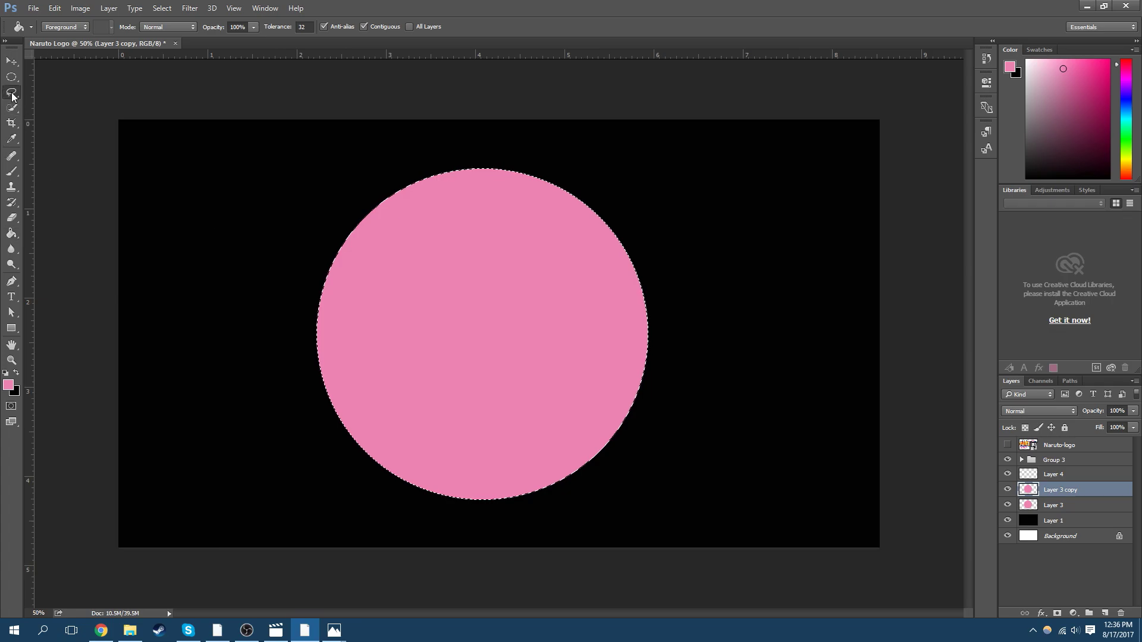
drag(314, 171, 336, 192)
click(541, 27)
Load the smaller circle as a selection, delete that area from Layer 3 to leave a ring, and deselect
ctrl+click(1036, 493)
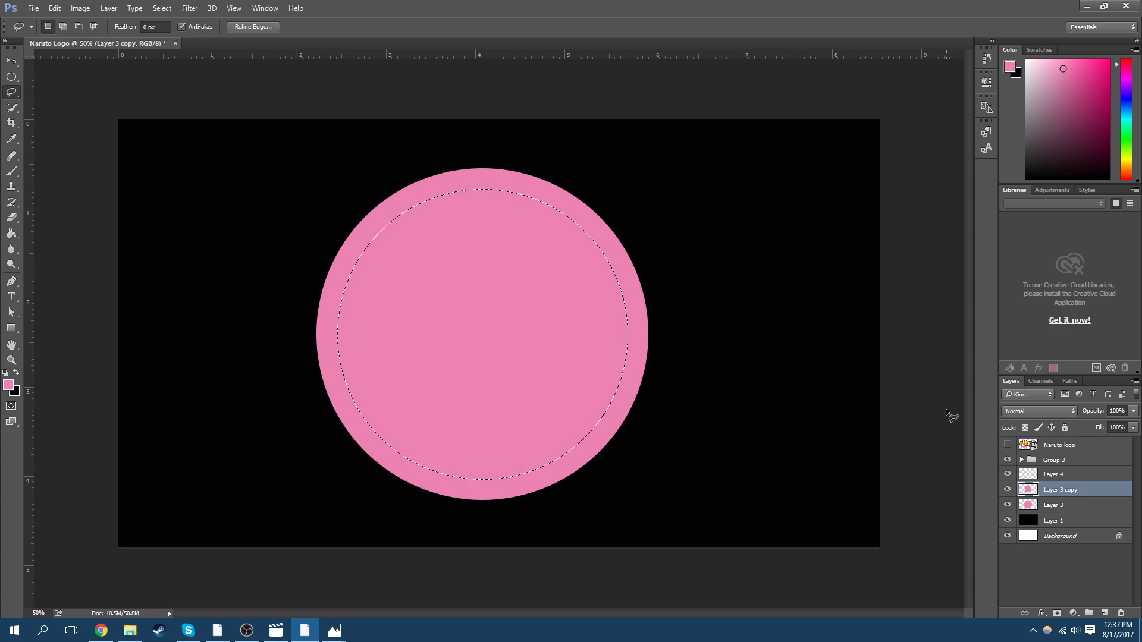
click(1068, 506)
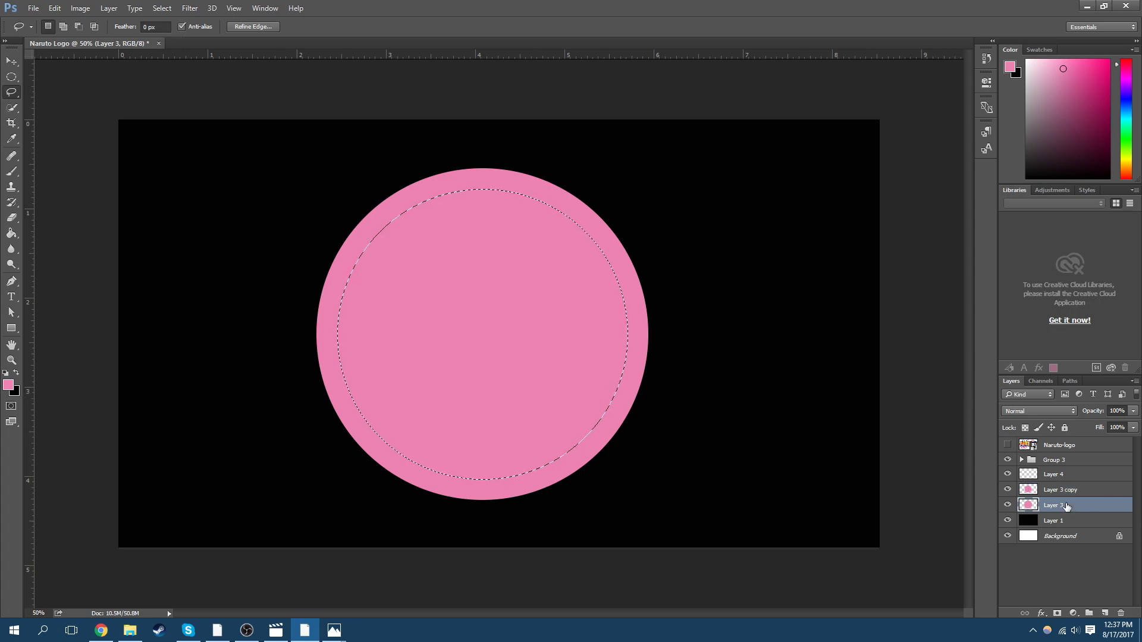
key(Delete)
key(ctrl+d)
Scale the Layer 3 copy circle to 82.21% about its center and compare with the Naruto-logo reference
click(1034, 495)
key(ctrl+t)
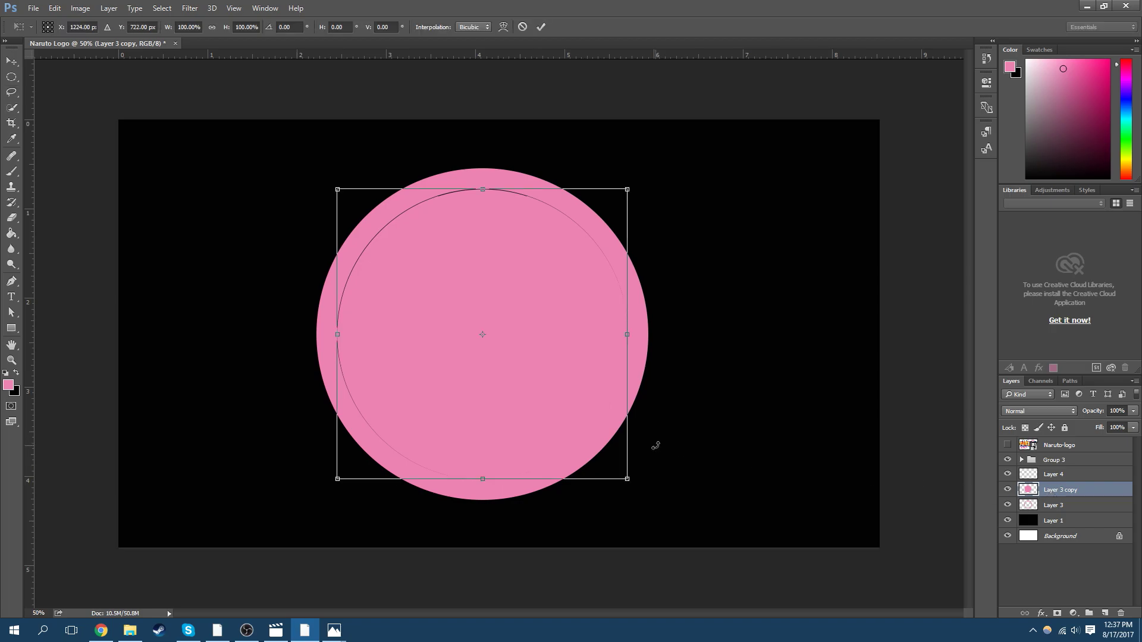
drag(333, 484, 368, 466)
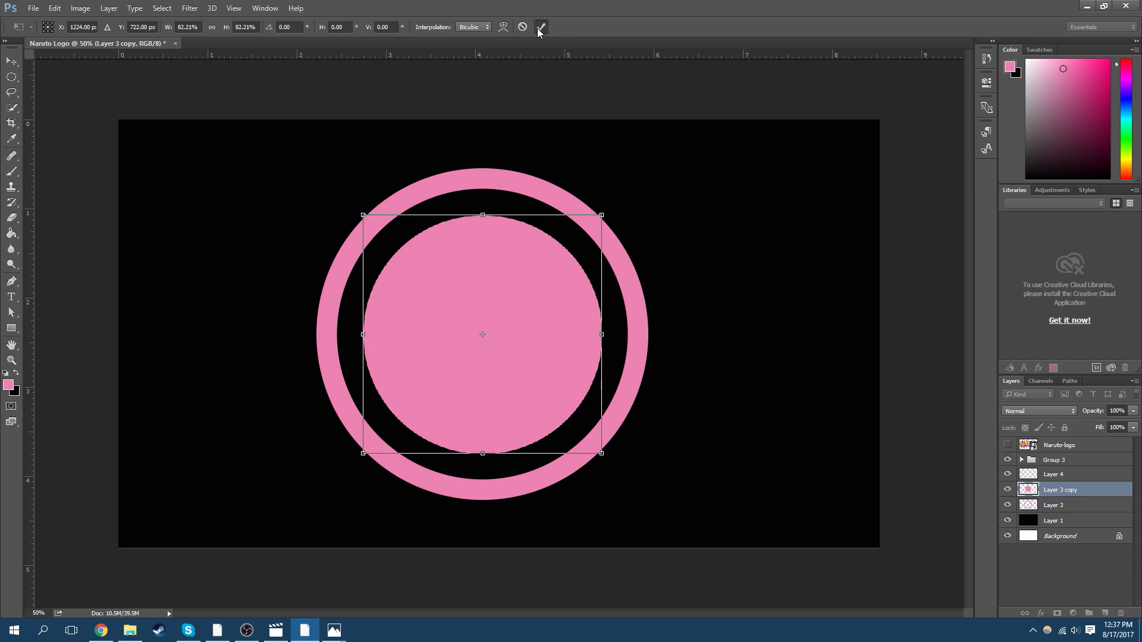
click(541, 26)
click(1007, 445)
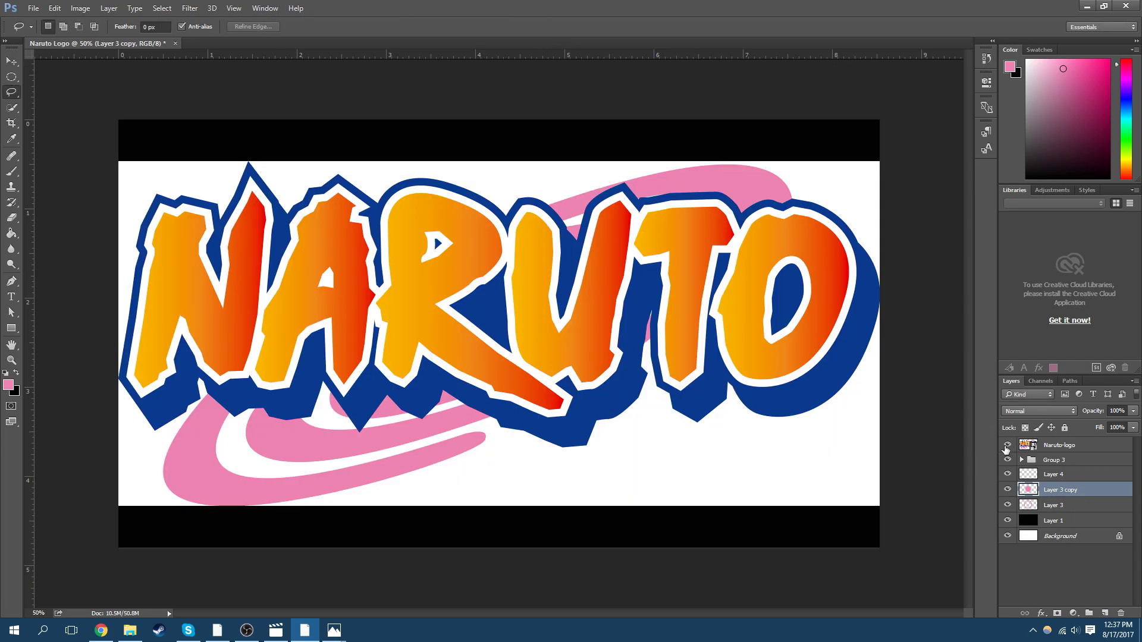
click(1007, 447)
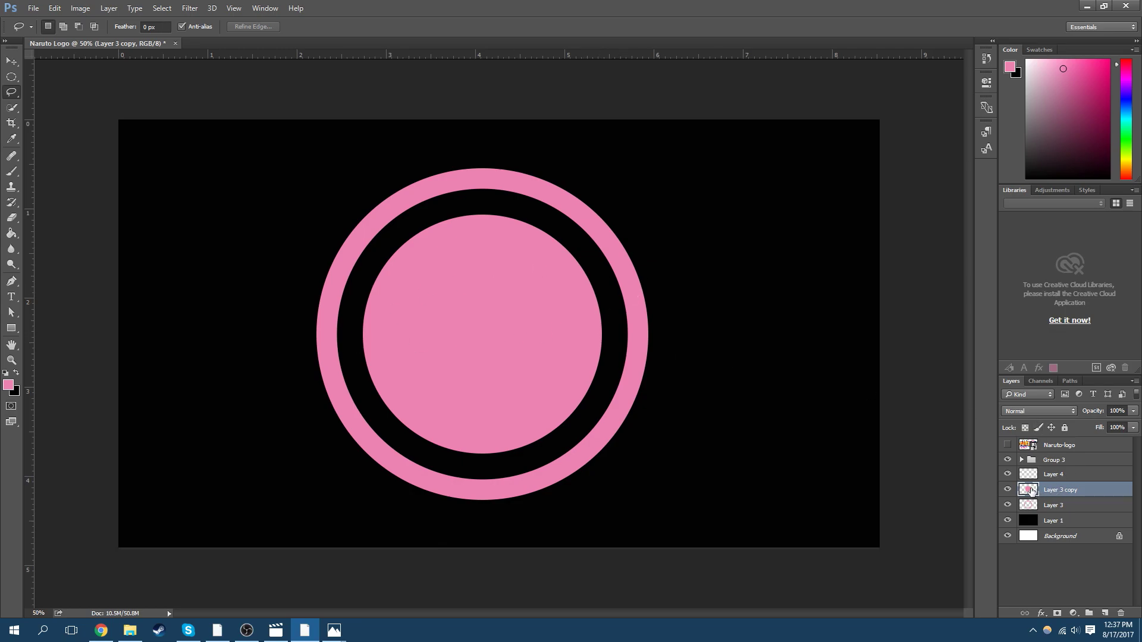
Duplicate the Layer 3 copy circle and scale the duplicate to 79.35% about its center
key(ctrl+j)
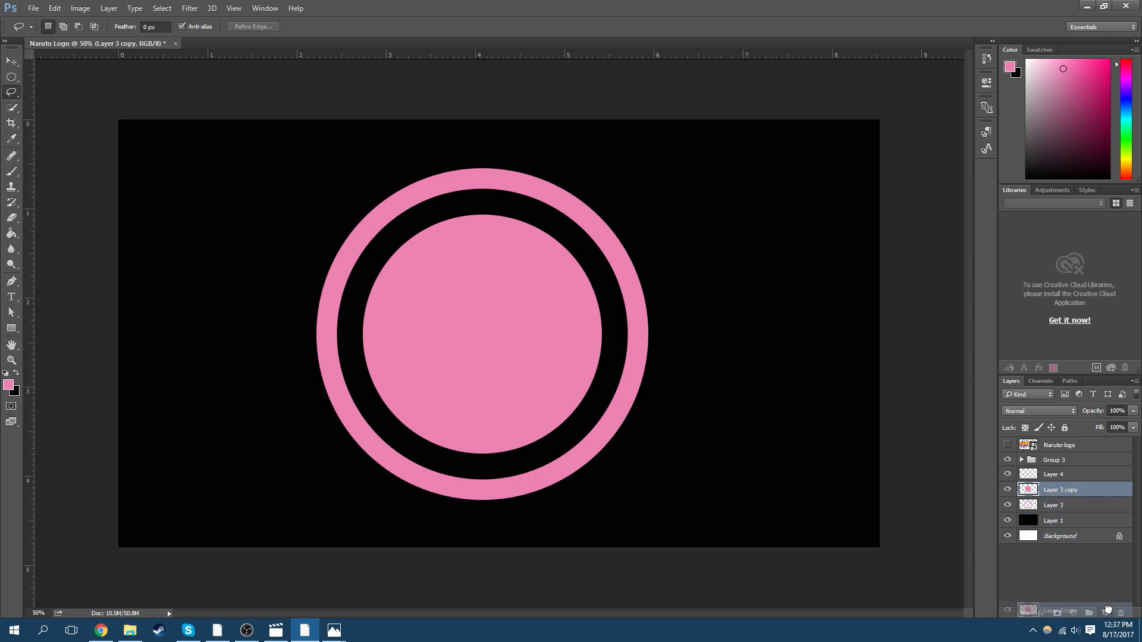
key(ctrl+t)
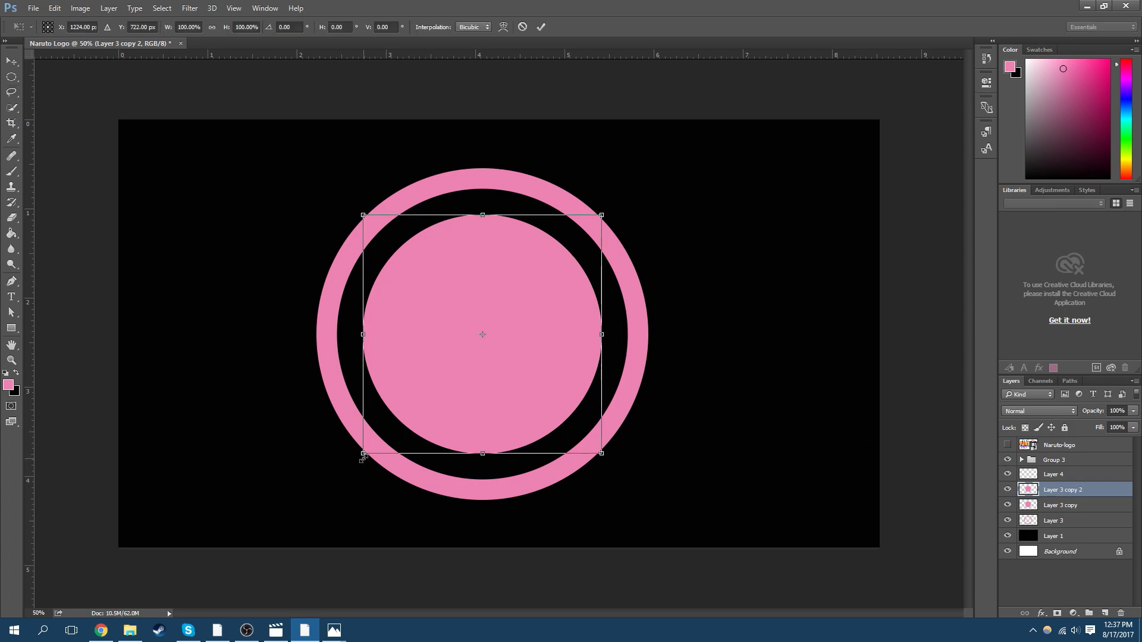
drag(364, 454, 388, 429)
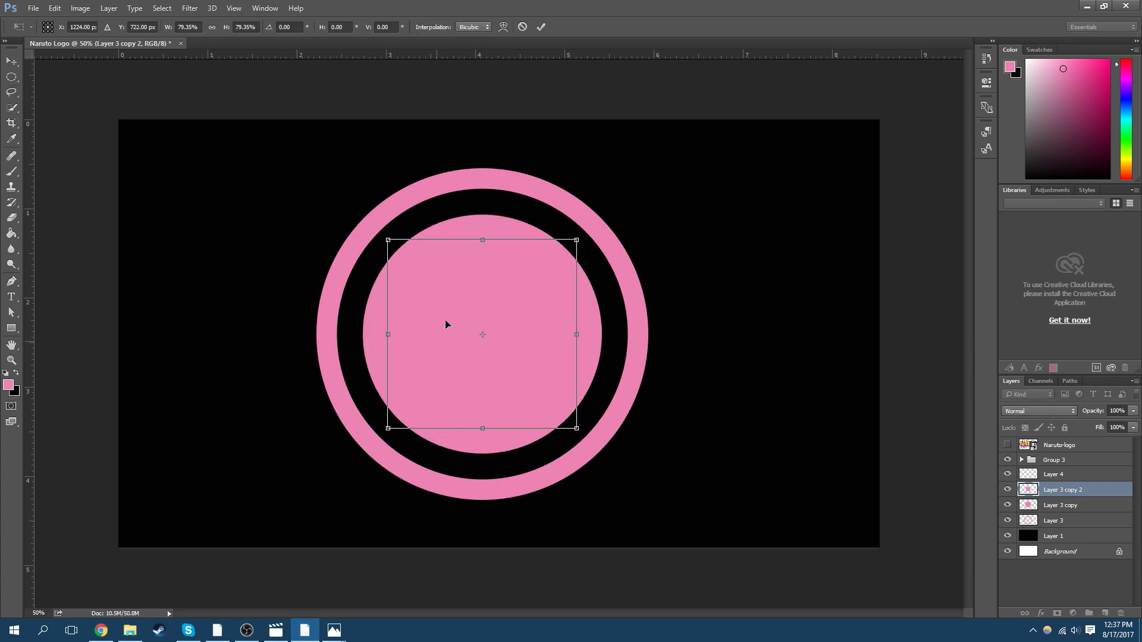
click(542, 26)
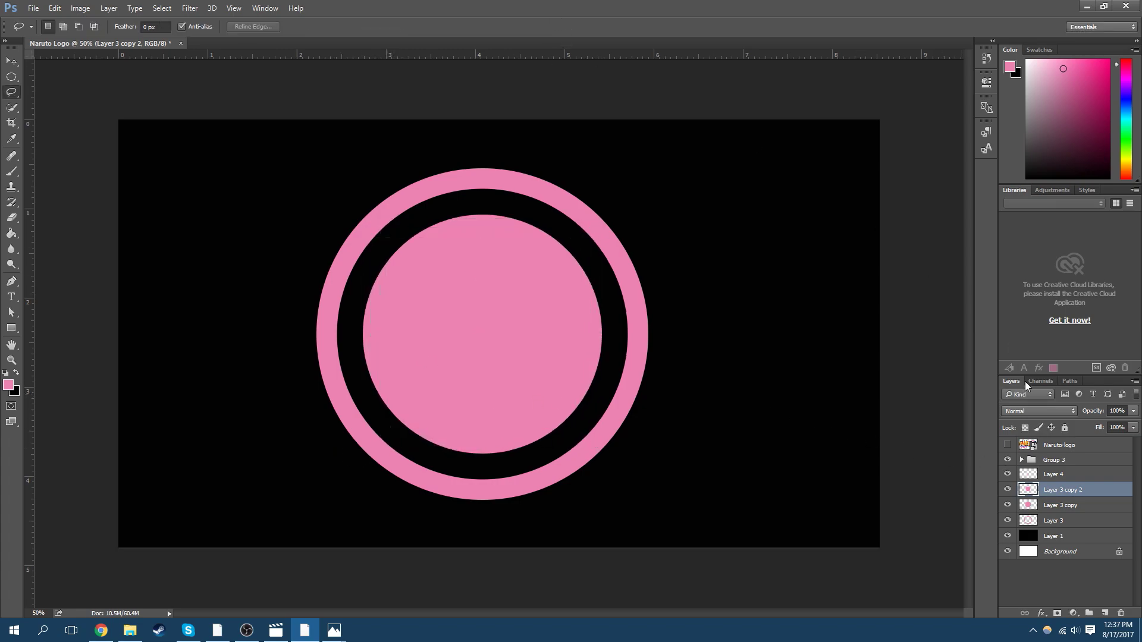
Enlarge the Layer 3 copy 2 circle to 105.02% about its center to thin the second ring
ctrl+click(1033, 493)
click(214, 112)
key(ctrl+t)
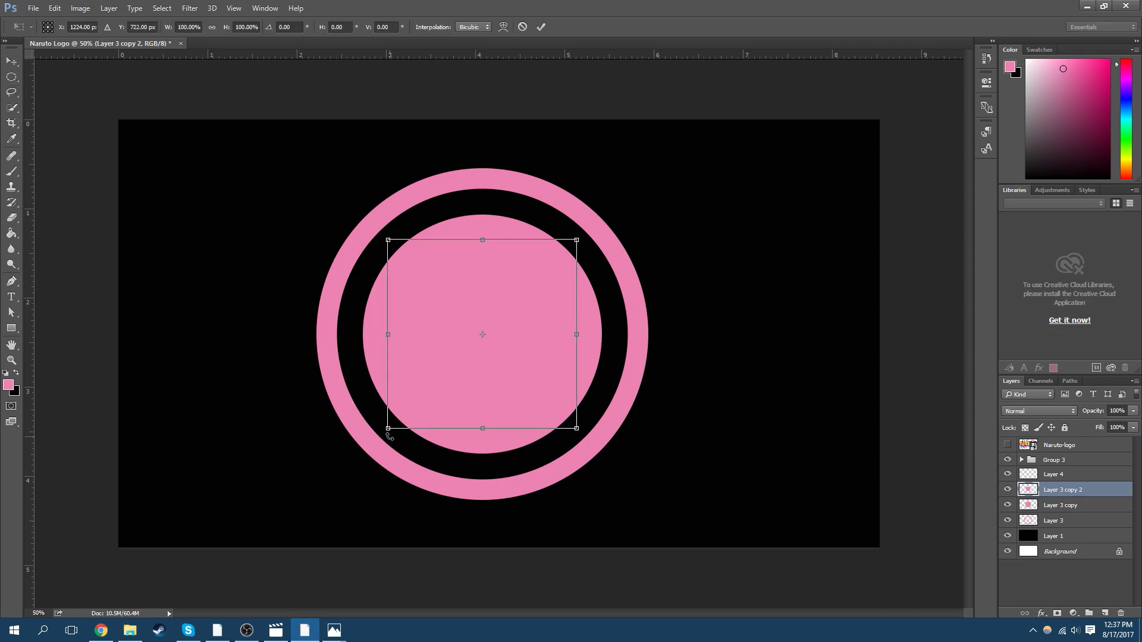
drag(388, 429, 384, 433)
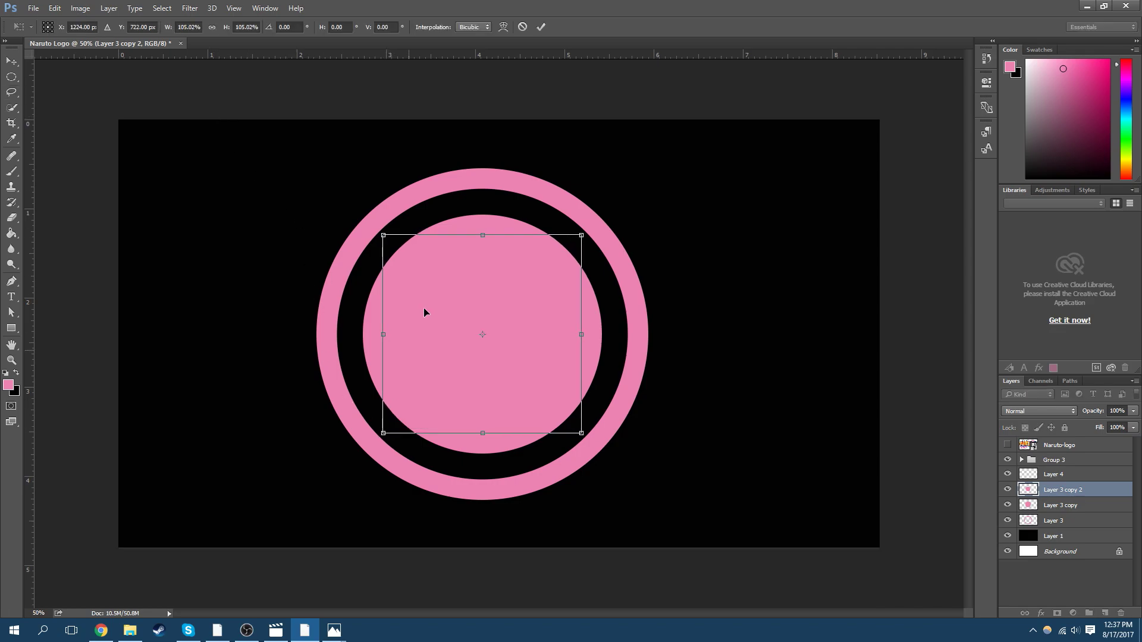
click(540, 25)
Load the Layer 3 copy 2 circle as a selection, delete that area from Layer 3 copy, and deselect
ctrl+click(1029, 490)
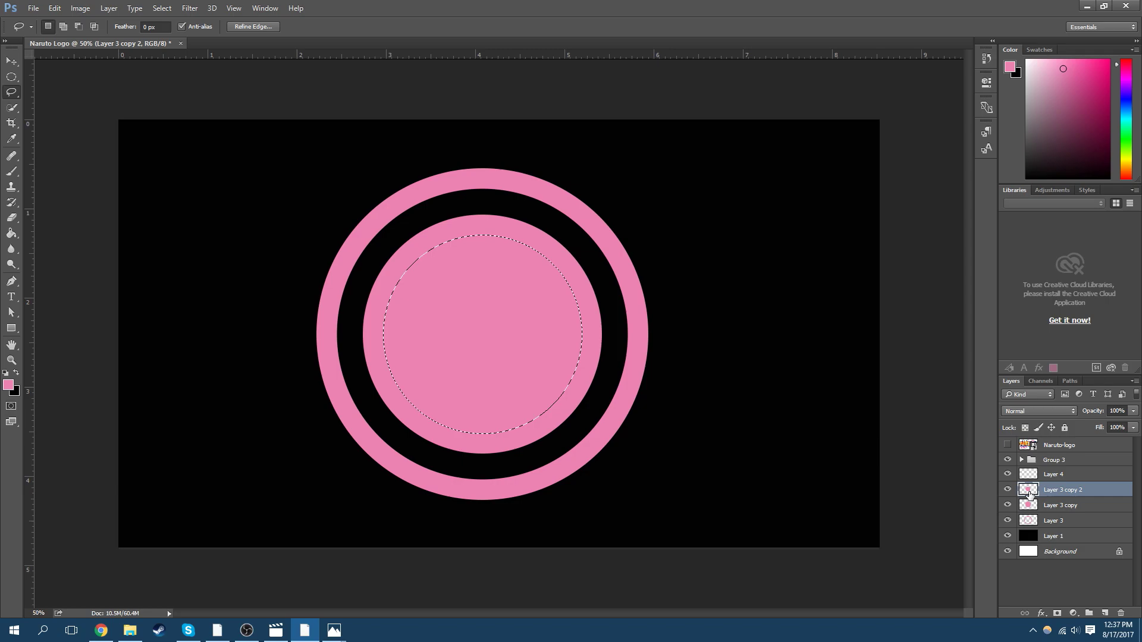
click(1041, 505)
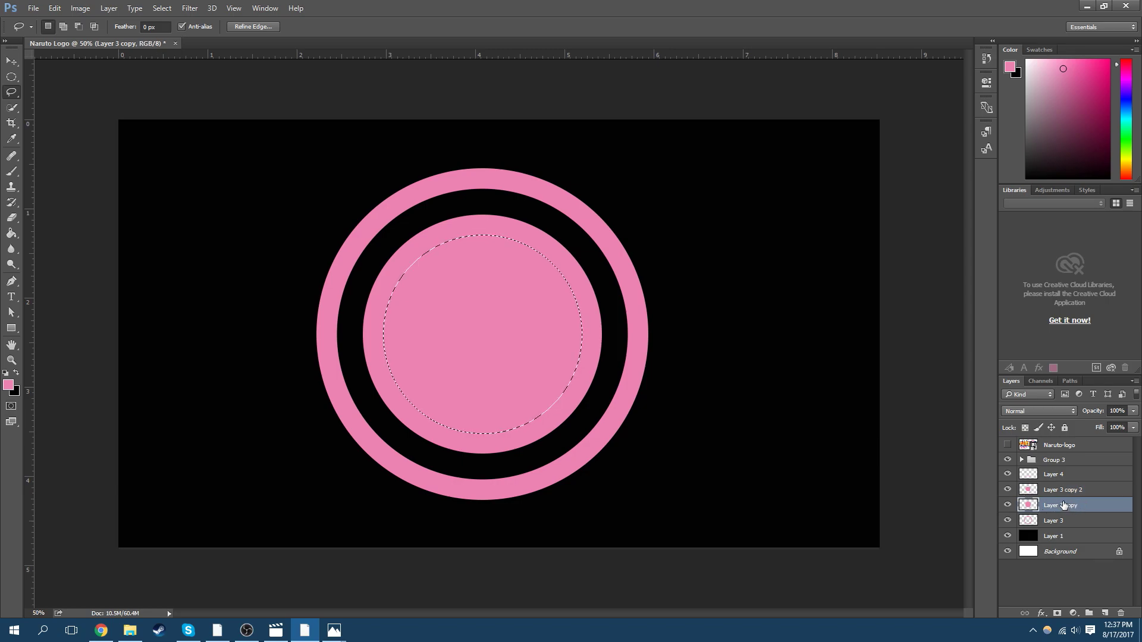
key(ctrl+d)
Scale the Layer 3 copy 2 circle to 77.01% about its center, leaving a gap inside the second ring
click(1076, 494)
key(ctrl+t)
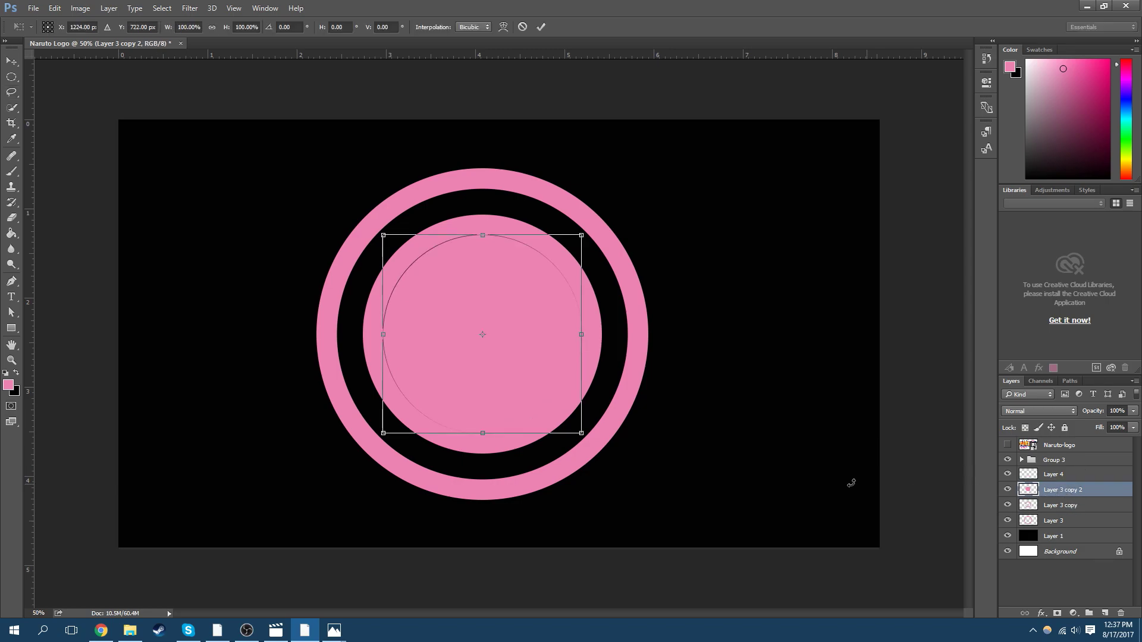
drag(386, 430, 416, 421)
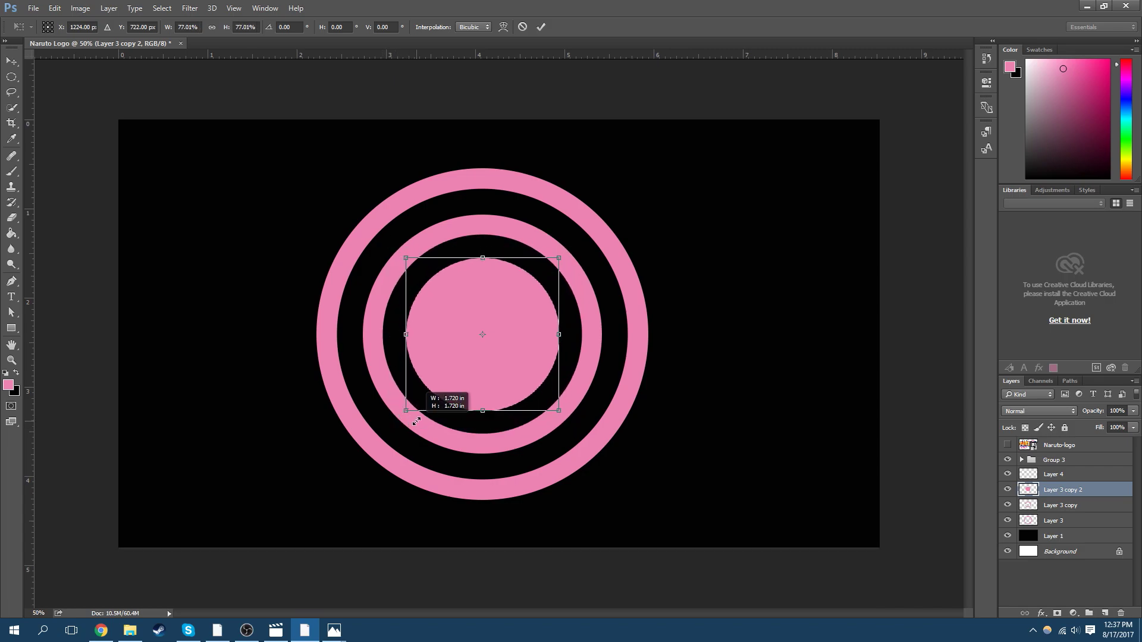
click(542, 27)
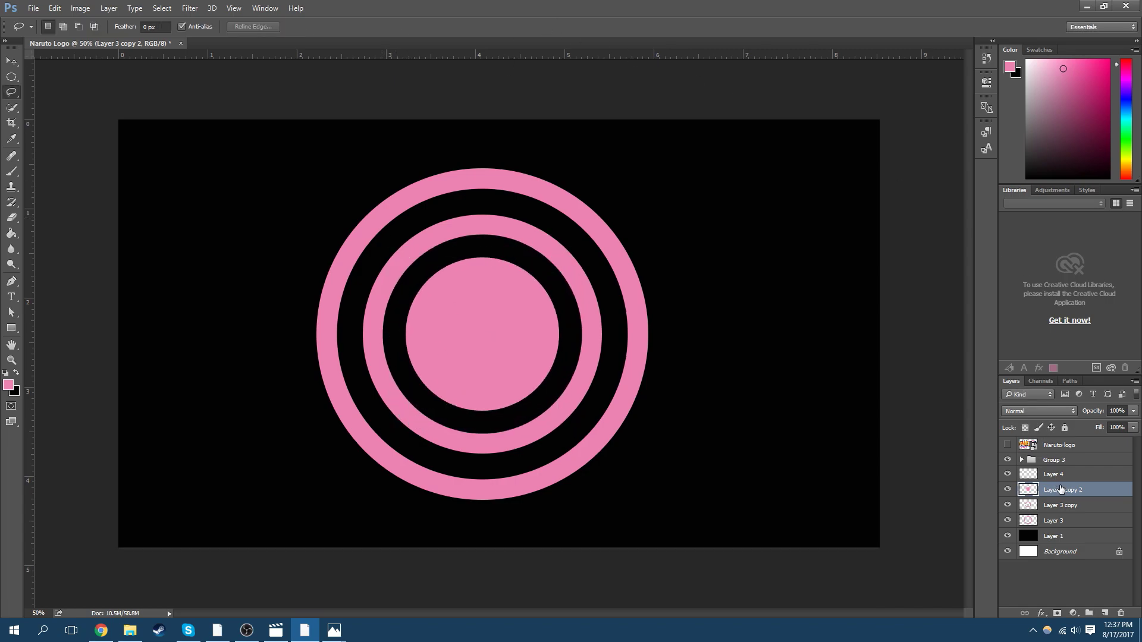
Duplicate the Layer 3 copy 2 circle and scale the duplicate to 81.01% about its center
drag(1061, 489, 1105, 613)
key(ctrl+t)
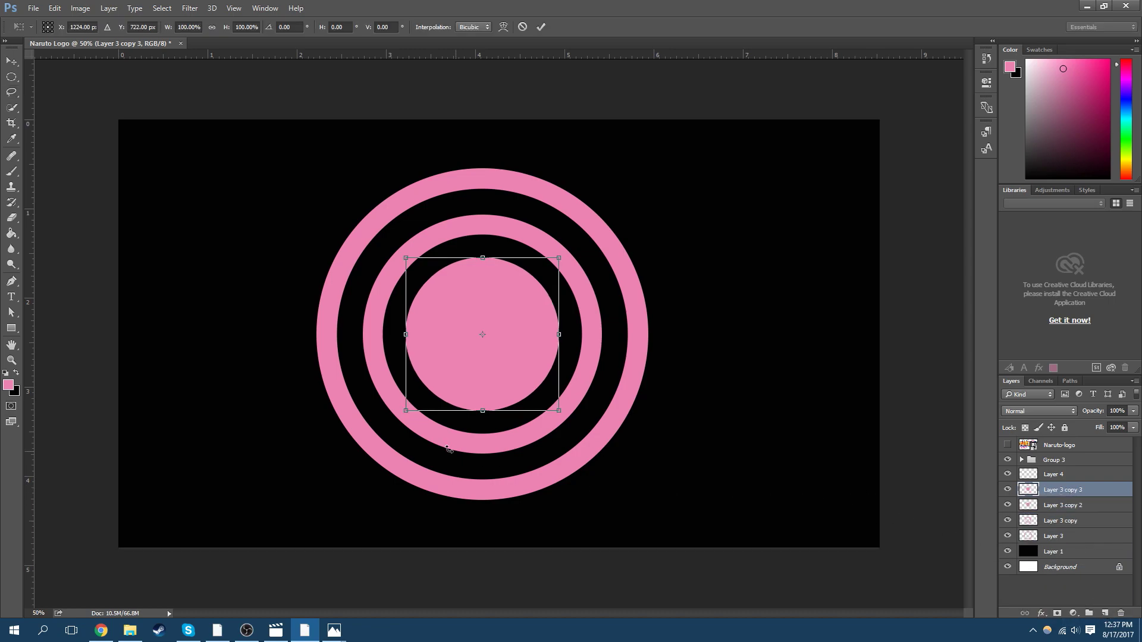
drag(407, 408, 421, 395)
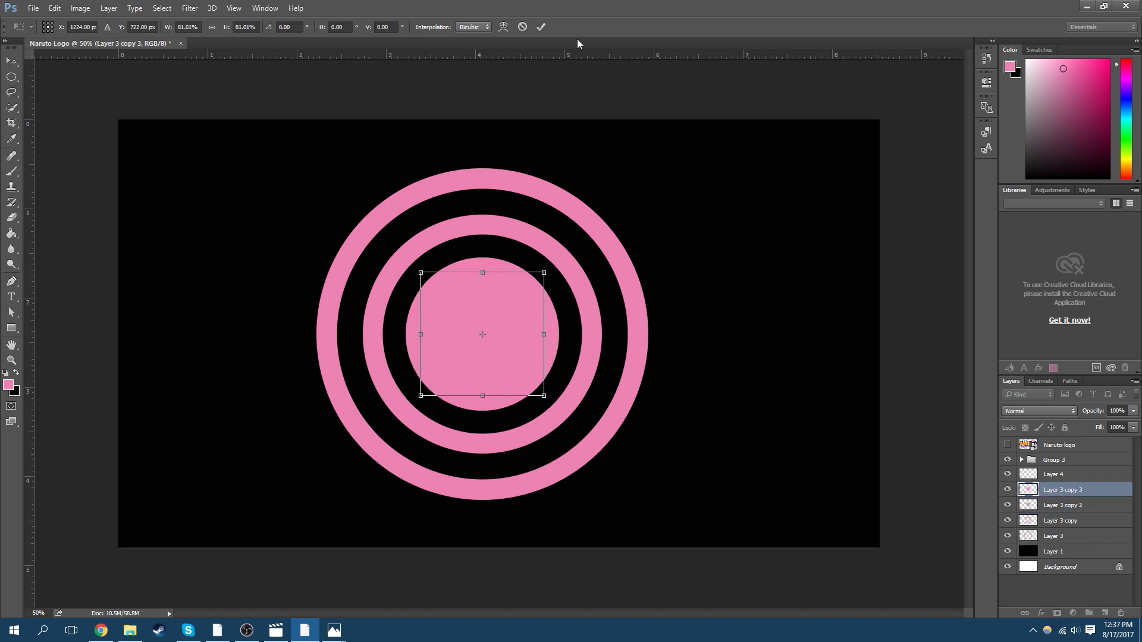
click(540, 28)
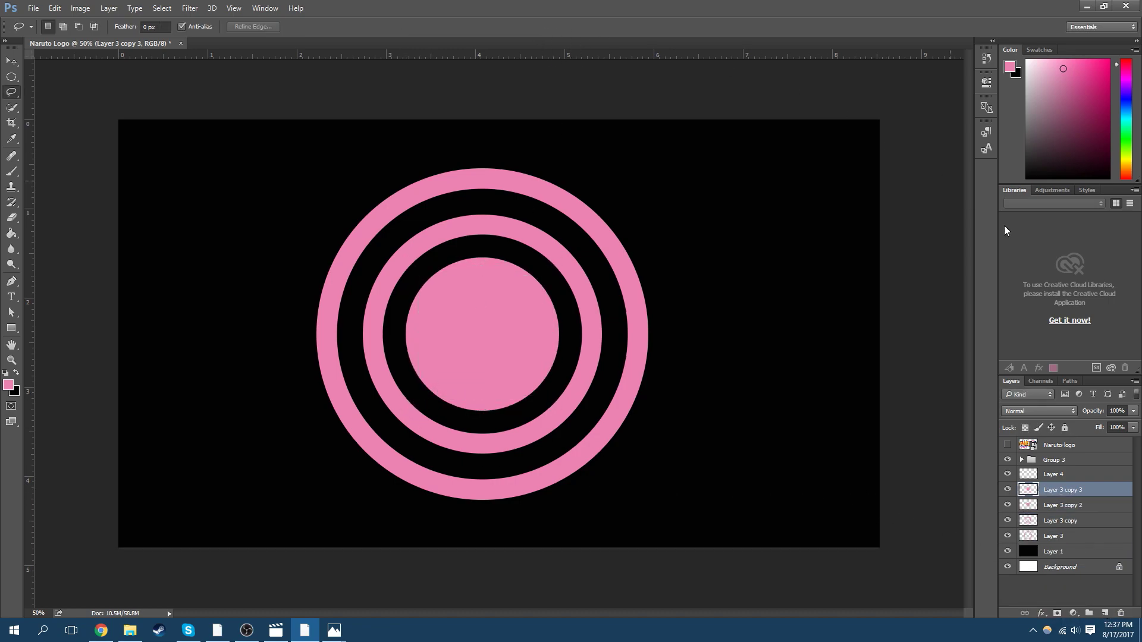
Cut the smallest circle's area out of Layer 3 copy 2 to form the inner ring, and delete the Layer 3 copy 3 layer
ctrl+click(1028, 491)
click(1070, 505)
key(ctrl+x)
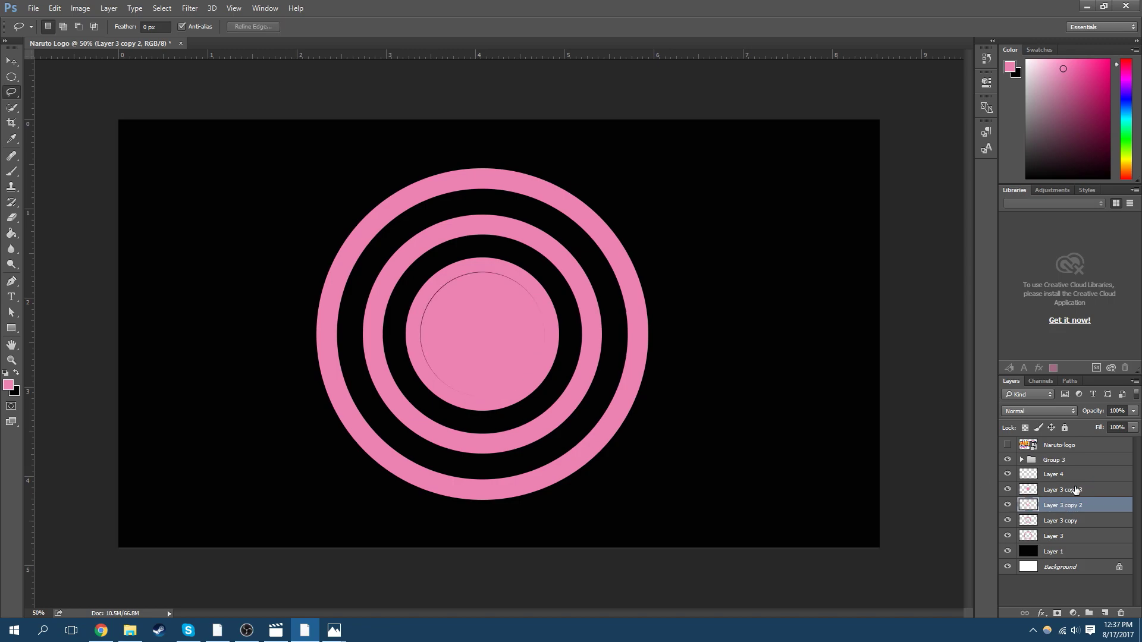
drag(1076, 489, 1121, 613)
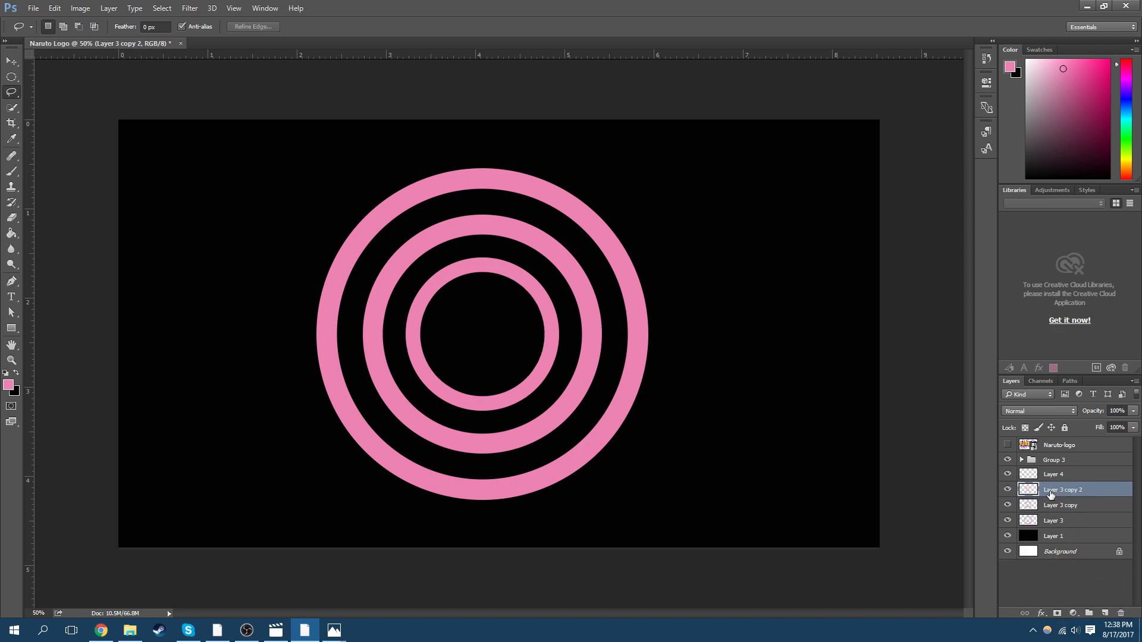
Hide the Group 3 lettering and merge Layer 4, Layer 3 copy 2, Layer 3 copy and Layer 3 into one ring layer
click(1008, 474)
click(1047, 476)
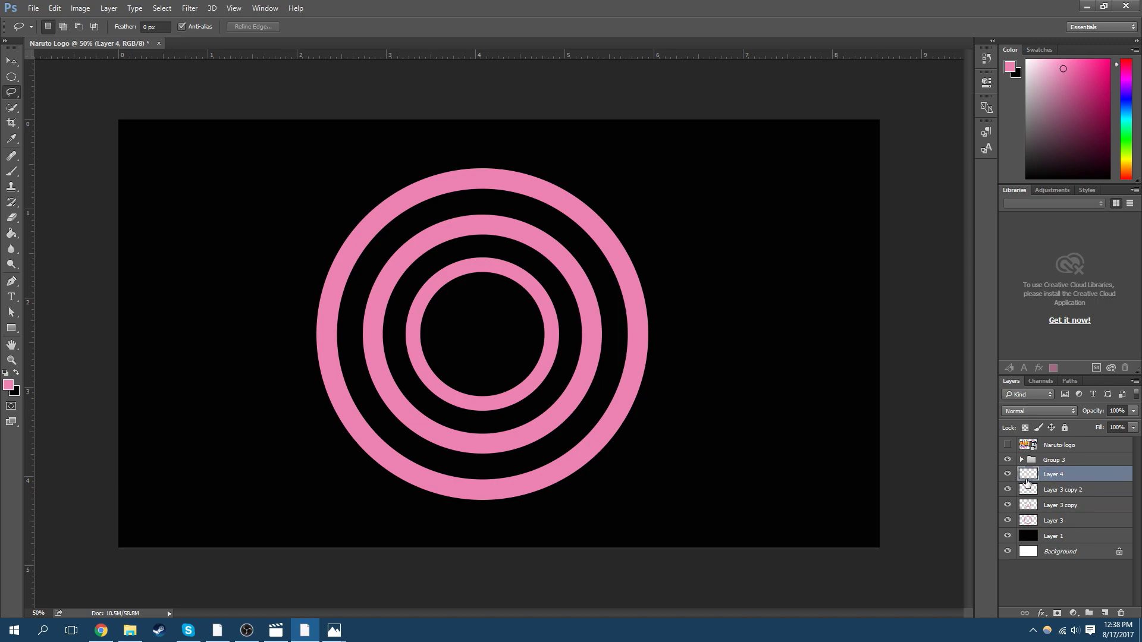
drag(1012, 464, 1017, 525)
click(1053, 521)
shift+click(1056, 474)
right_click(1062, 476)
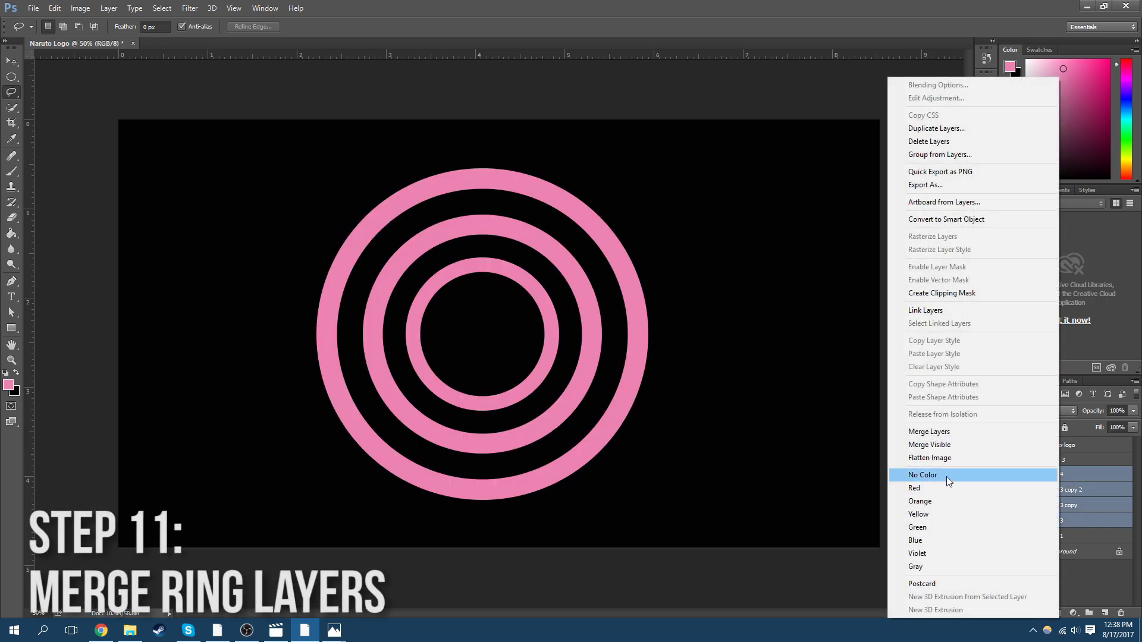
click(947, 432)
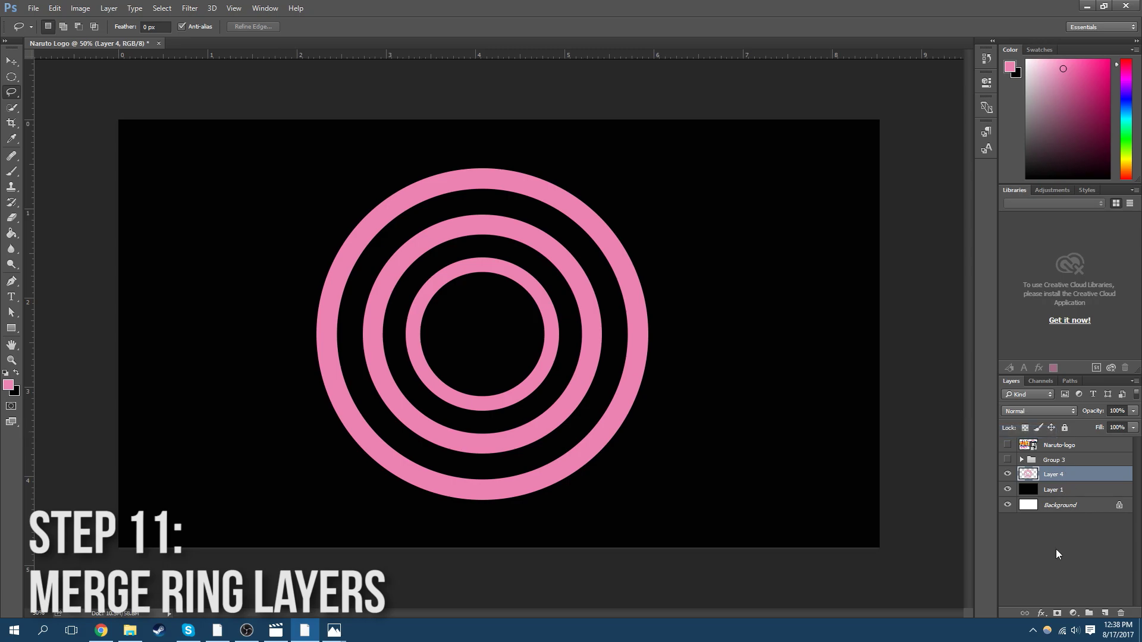
click(1053, 479)
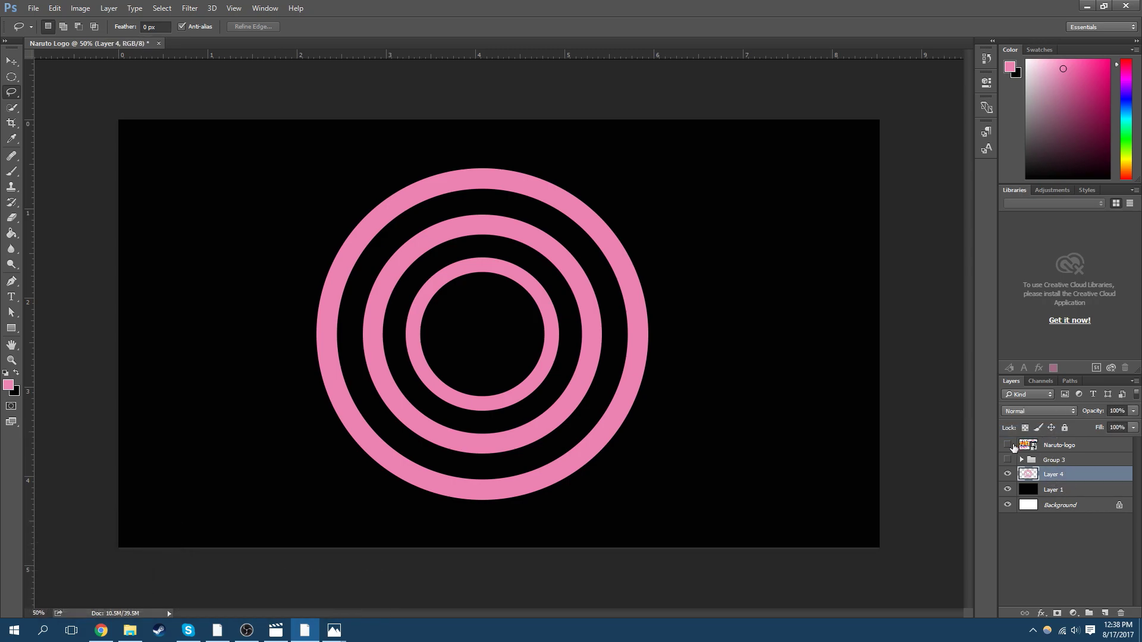
Check the Naruto-logo reference, hide it, and show the Group 3 lettering over the merged rings
click(1008, 445)
click(1008, 445)
click(1045, 462)
click(1022, 460)
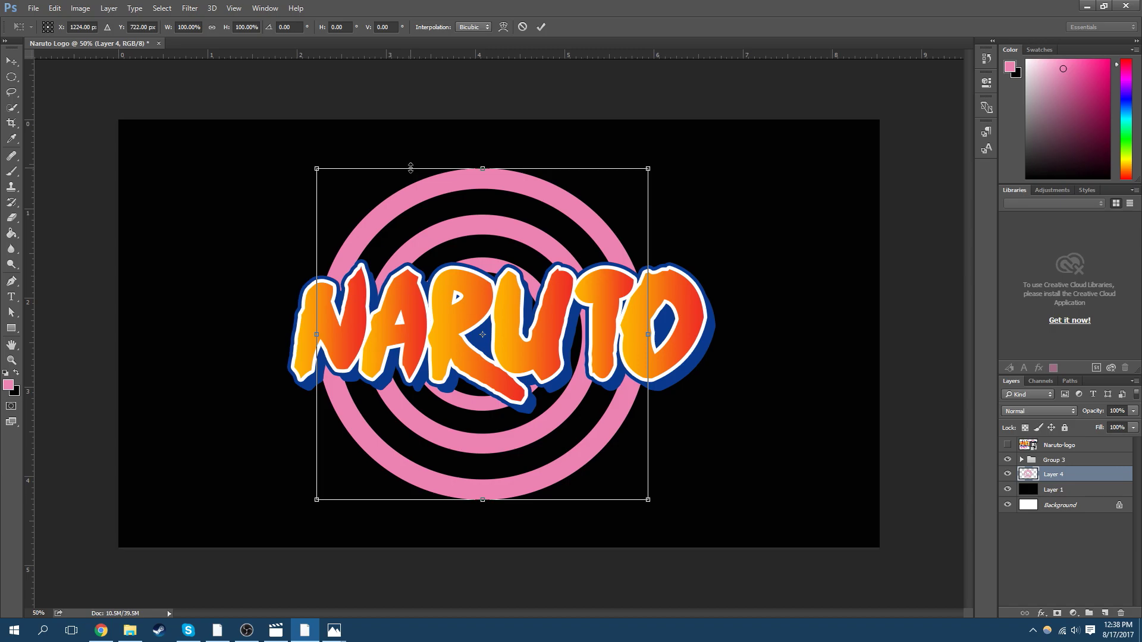
click(541, 27)
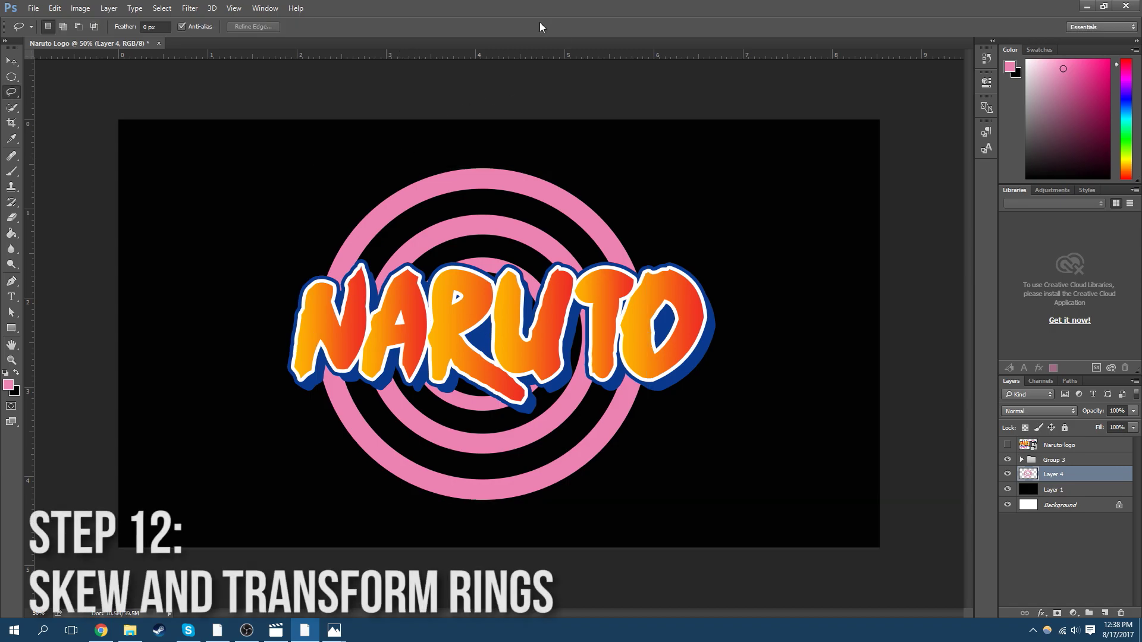
Skew the ring layer horizontally by about -47.4° so the rings slant up to the right, and apply it
click(63, 8)
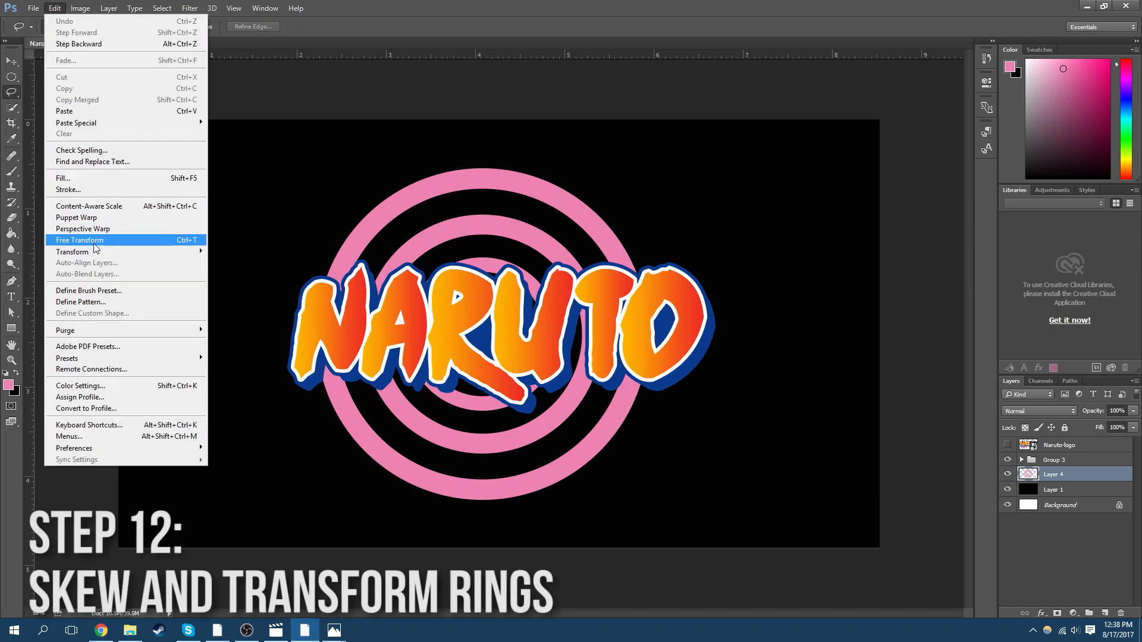
mouse_move(94, 258)
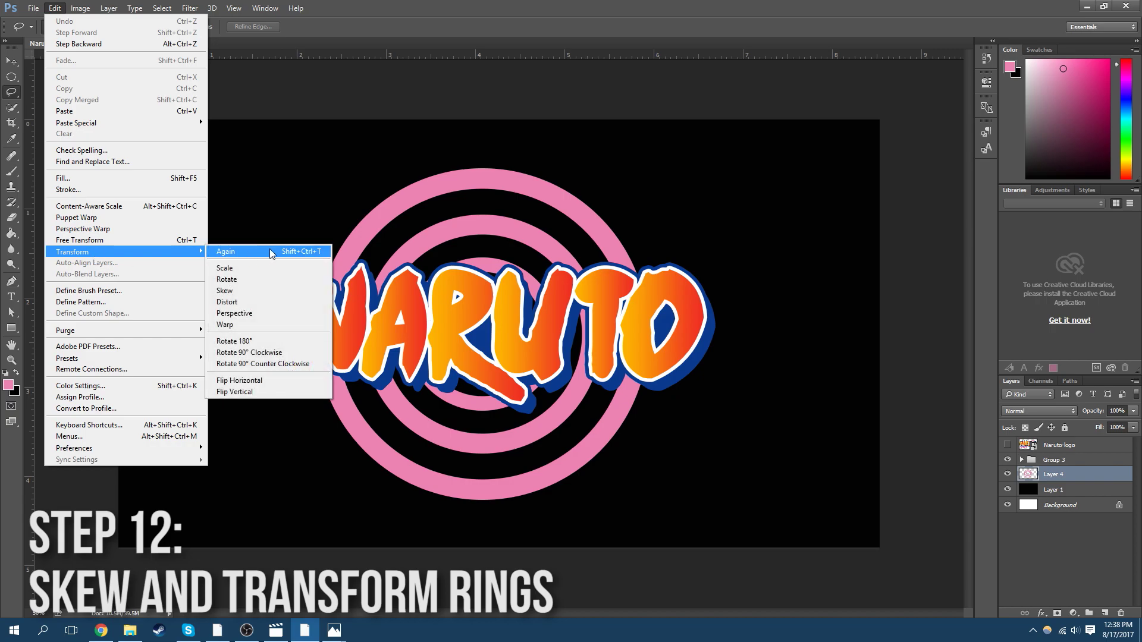
click(241, 294)
drag(535, 171, 885, 168)
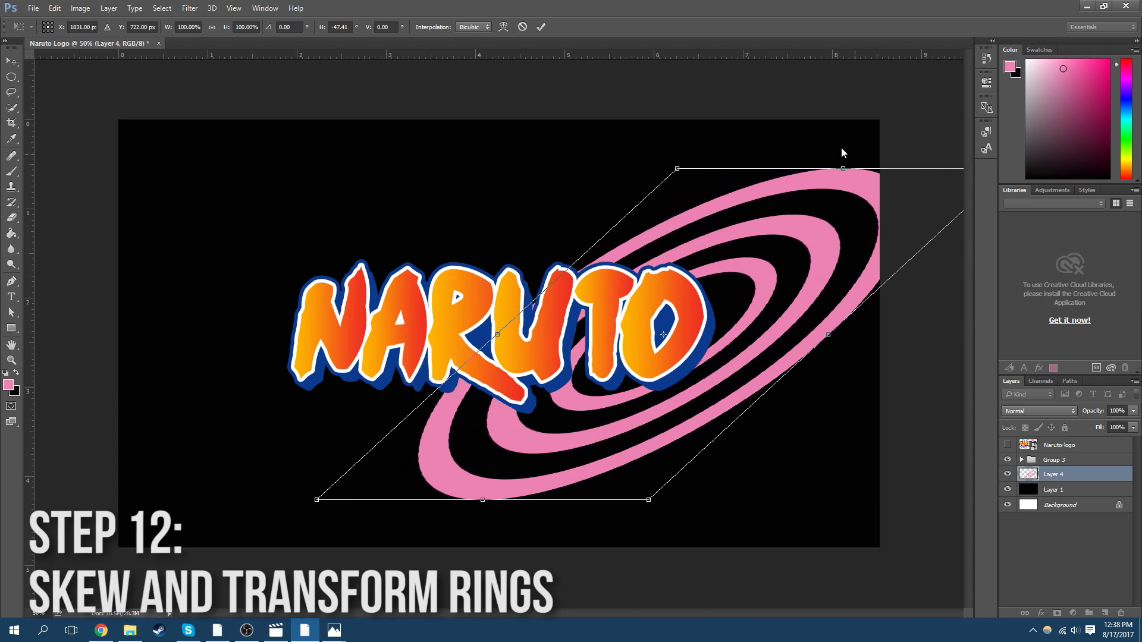
click(541, 27)
Scale the skewed rings to about 71%, rotate them 9.13°, and move them behind the lettering
key(ctrl+t)
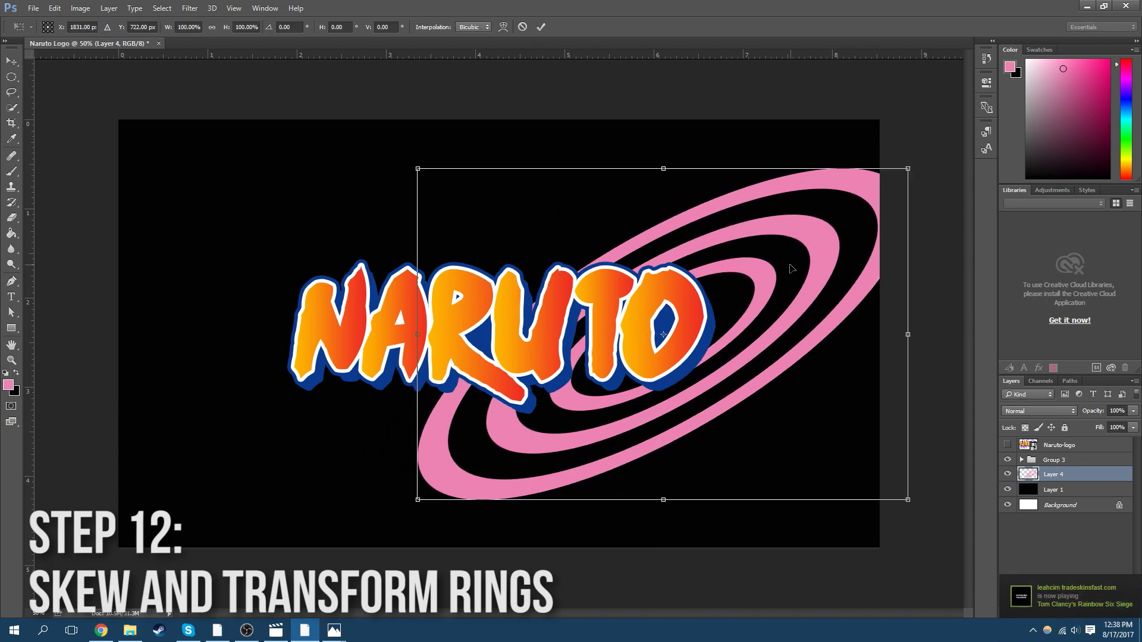
drag(789, 267, 610, 268)
drag(731, 168, 659, 216)
drag(781, 209, 795, 259)
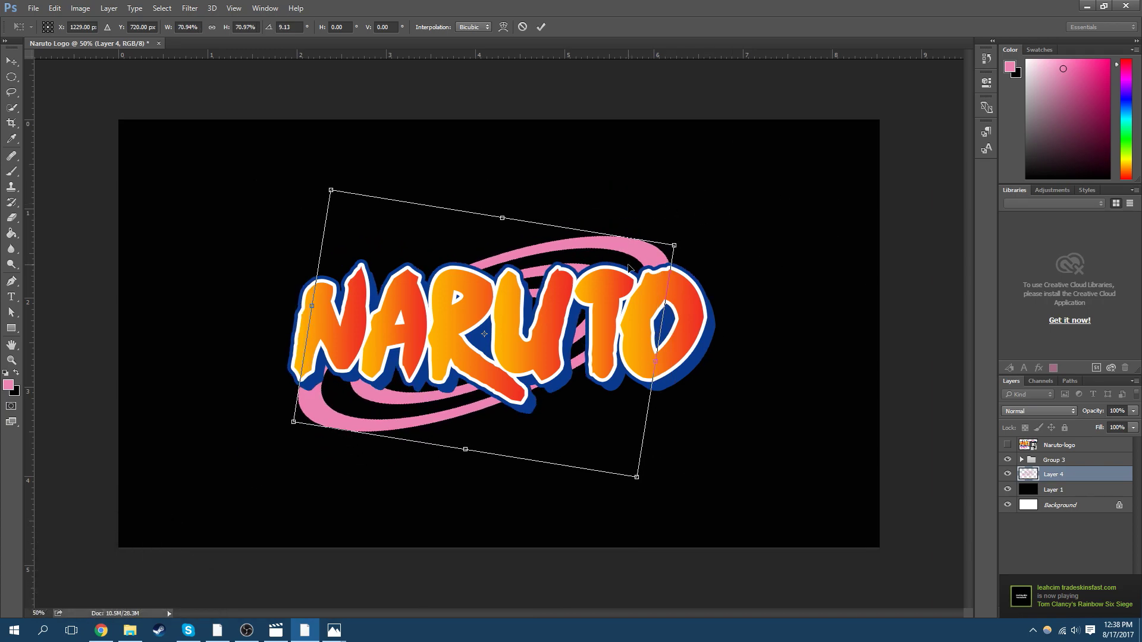
Fine-tune the rings' position behind the NARUTO lettering and apply the transform
drag(629, 271, 644, 263)
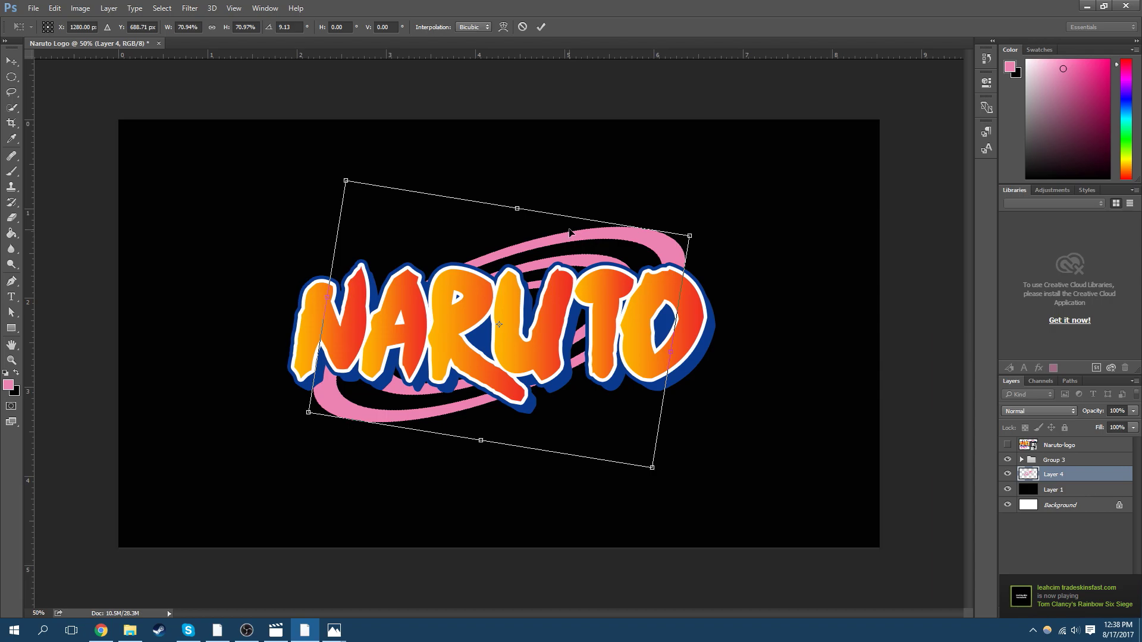
key(Down)
key(Down)
key(Down)
key(Down)
key(Down)
key(Down)
key(Down)
key(Down)
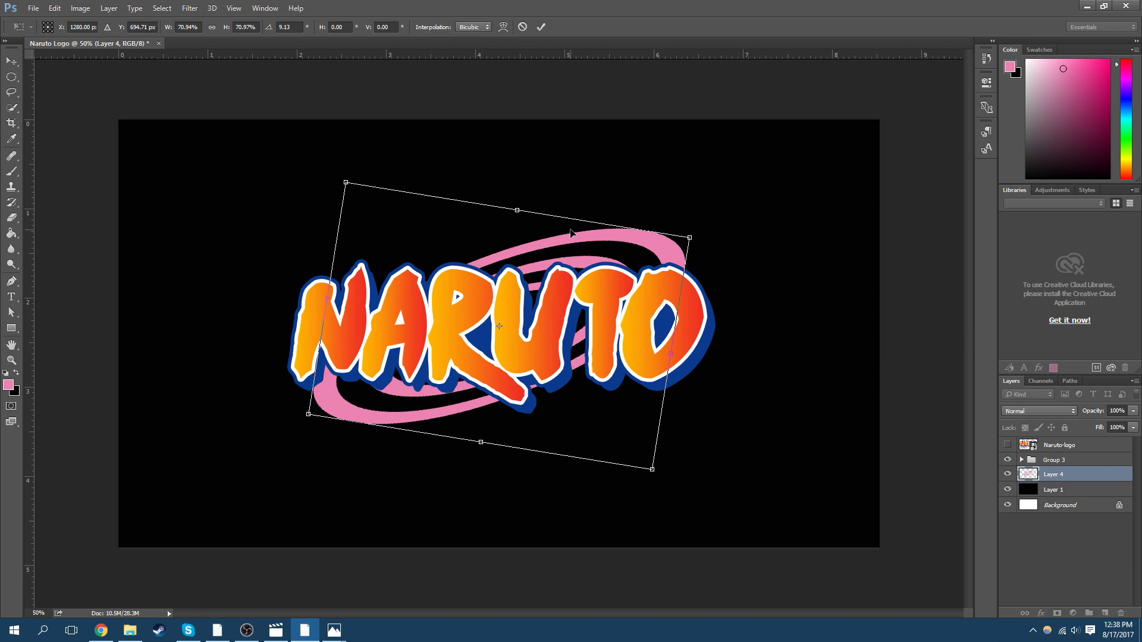
key(Left)
key(Left)
key(Return)
key(l)
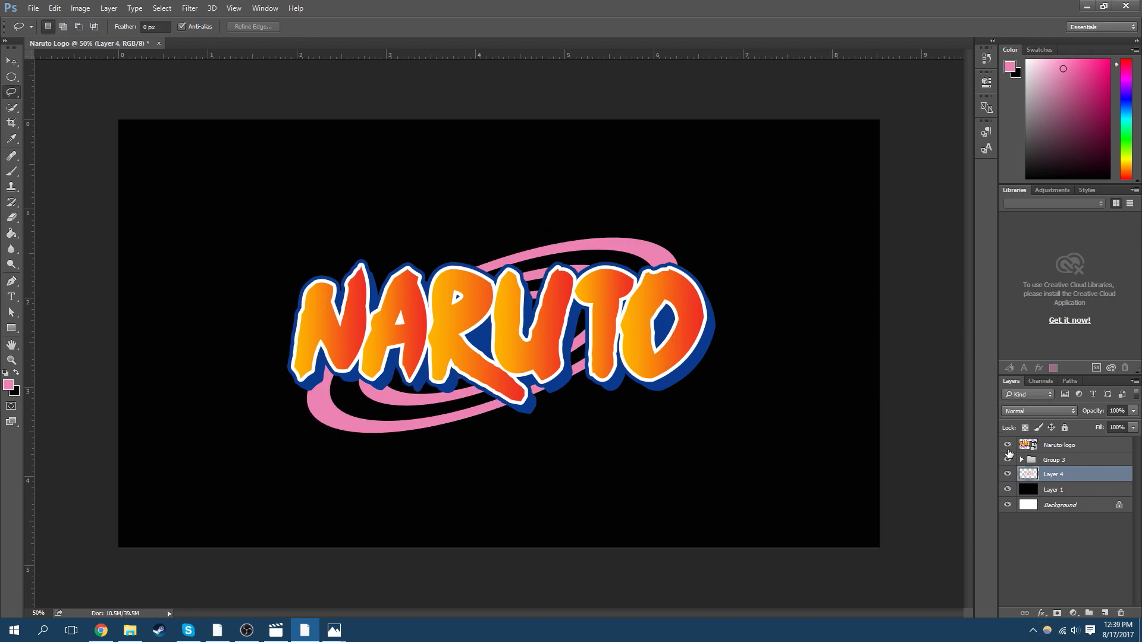
Compare the lettering and tilted rings with the Naruto-logo reference, then hide the reference
click(1009, 452)
click(1009, 447)
click(1120, 522)
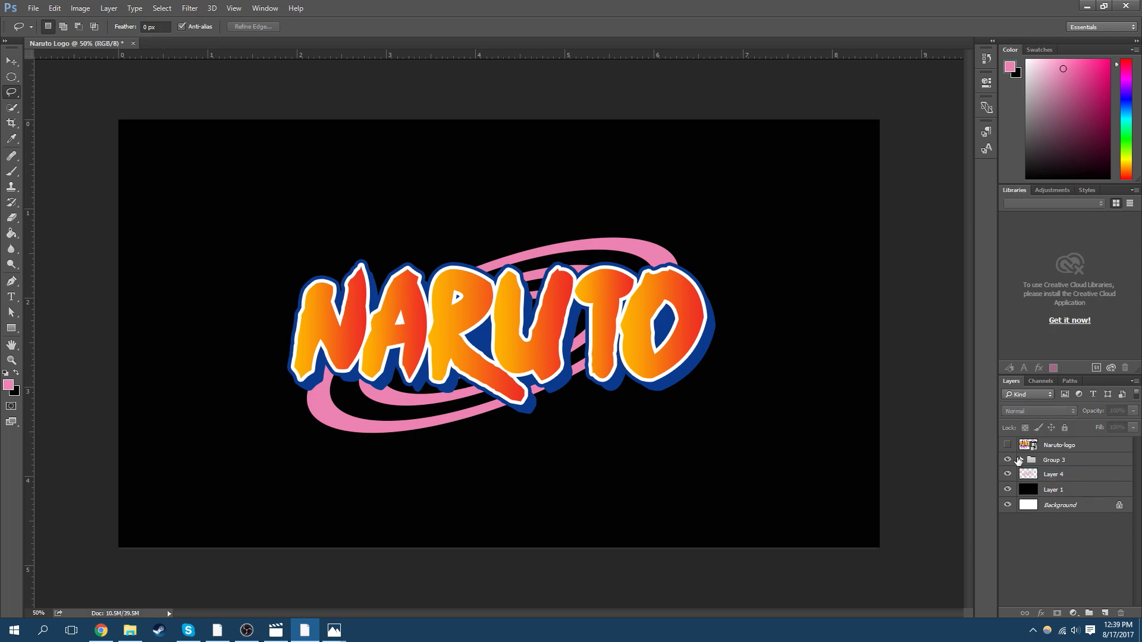
click(1008, 446)
click(1007, 445)
key(ctrl+plus)
key(ctrl+plus)
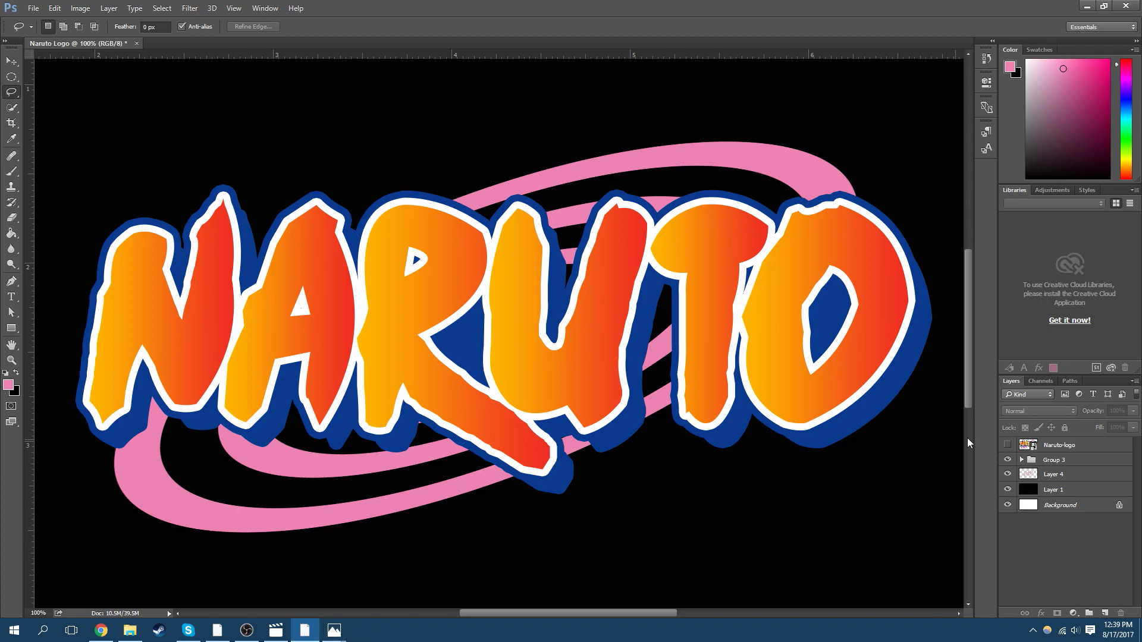
click(1007, 446)
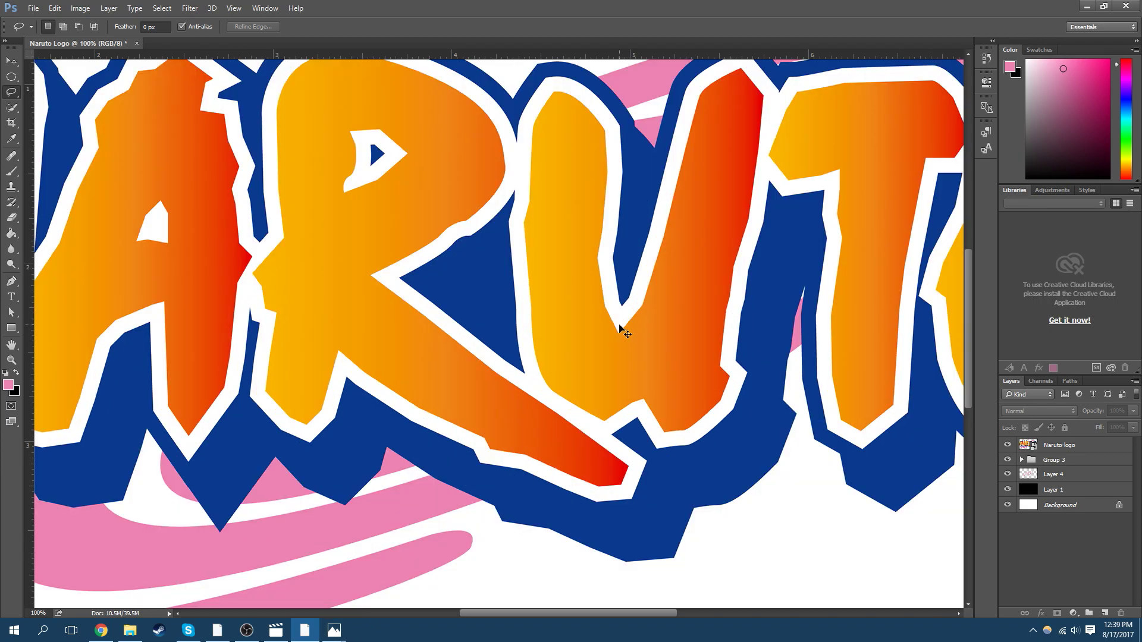
key(ctrl+minus)
key(ctrl+minus)
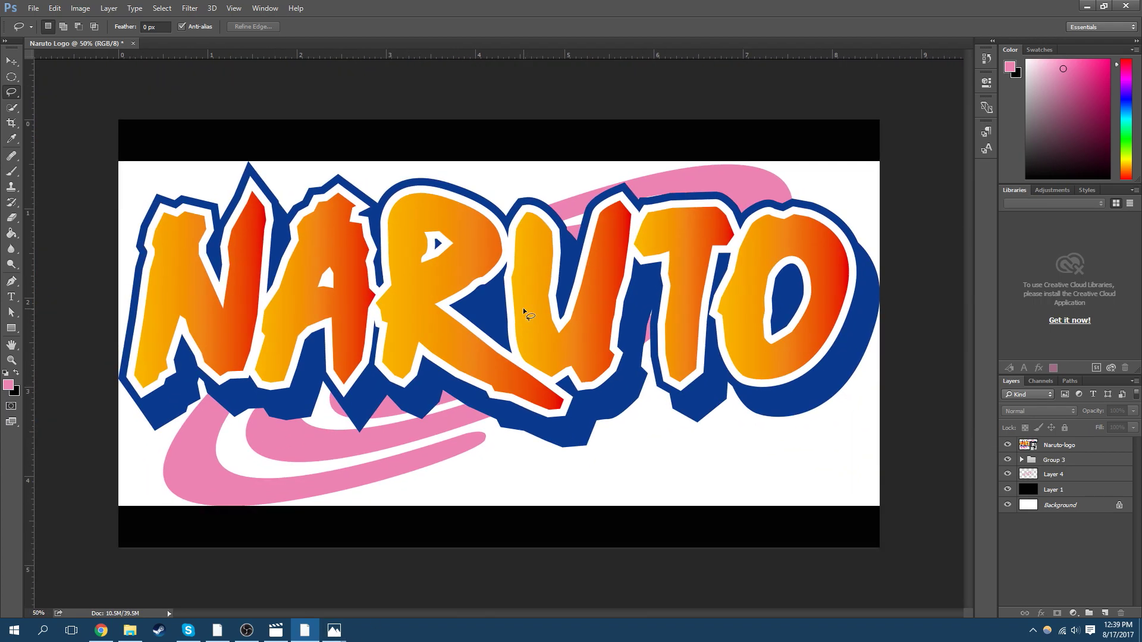
click(1008, 445)
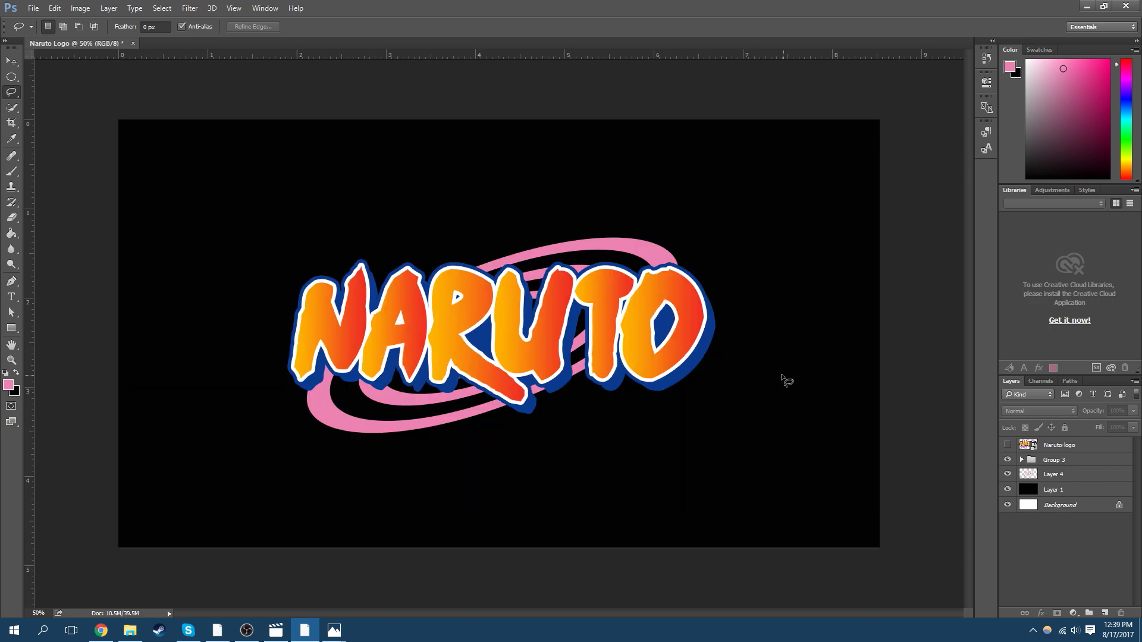
On Layer 4, start a Pen path with a rounded curve across the outer ring's lower arm, just before the R's tail
scroll(558, 324, up, 3)
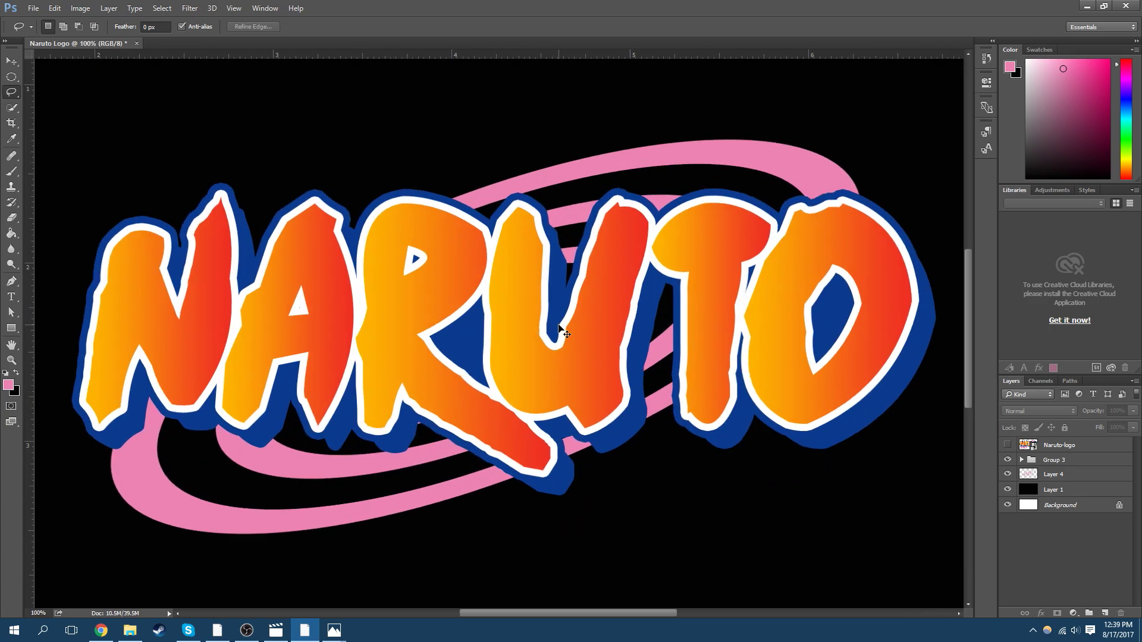
scroll(574, 321, down, 5)
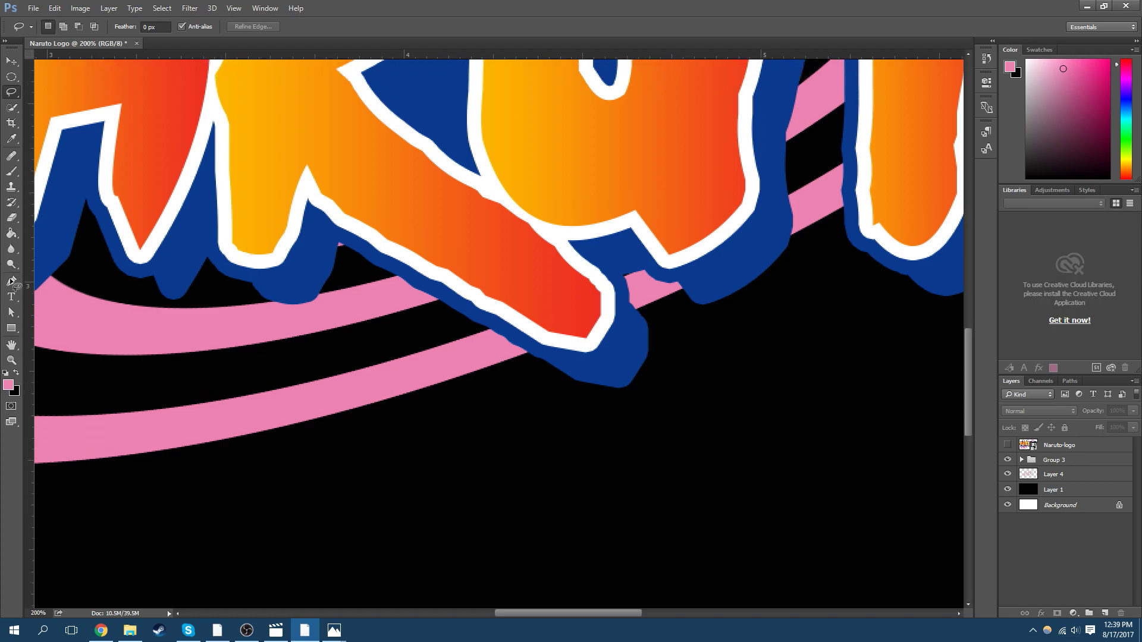
key(p)
click(1064, 479)
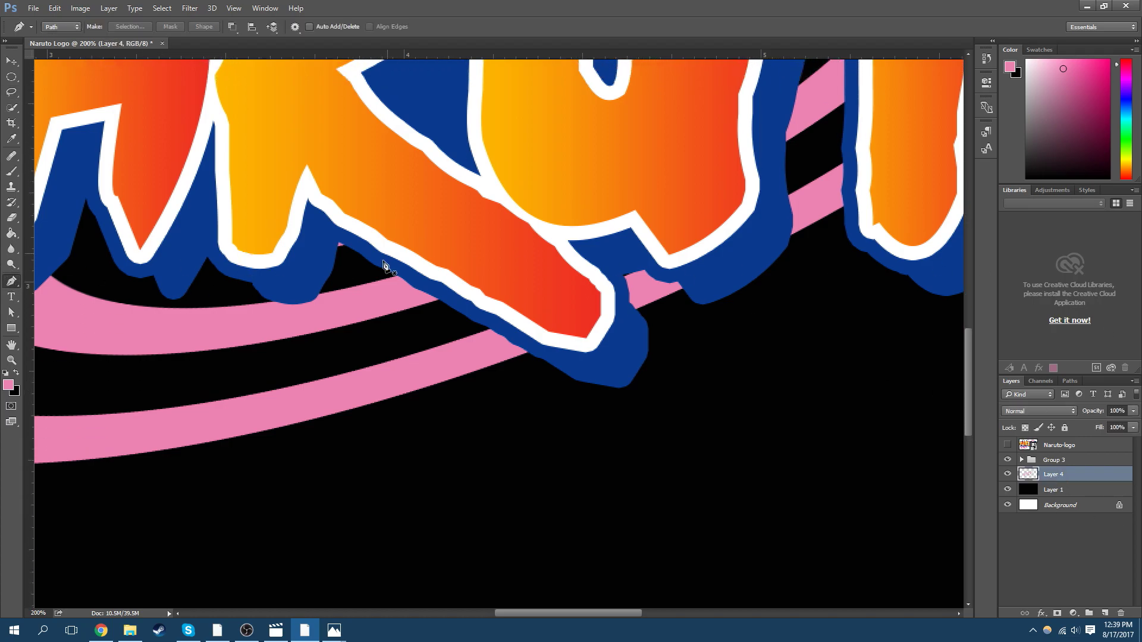
scroll(363, 348, up, 2)
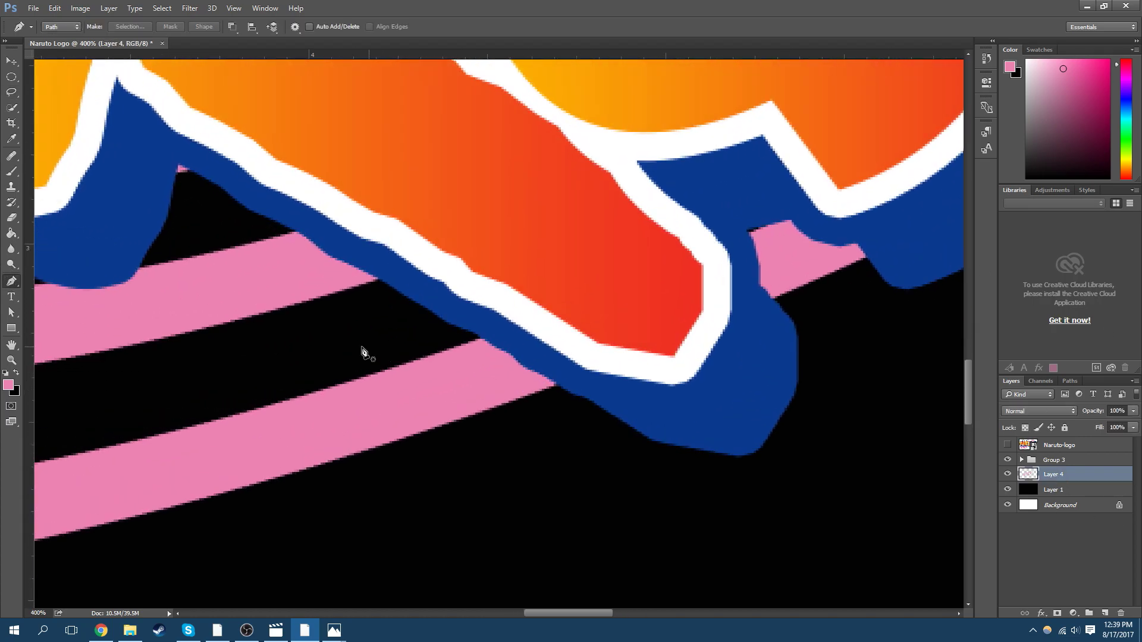
scroll(530, 554, left, 5)
scroll(542, 425, down, 2)
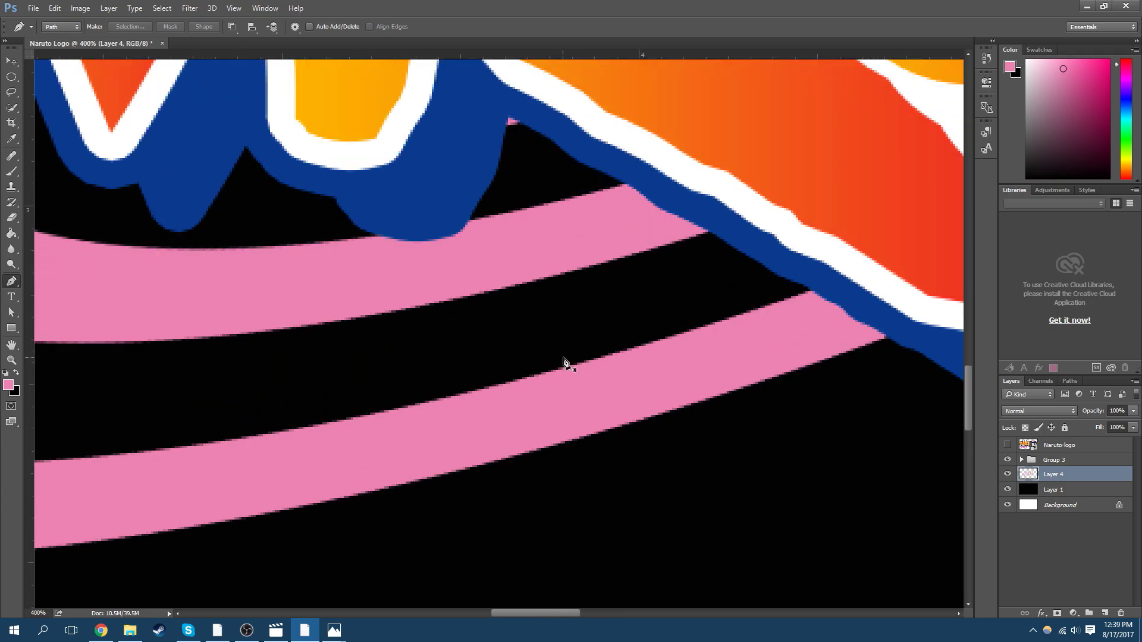
click(541, 332)
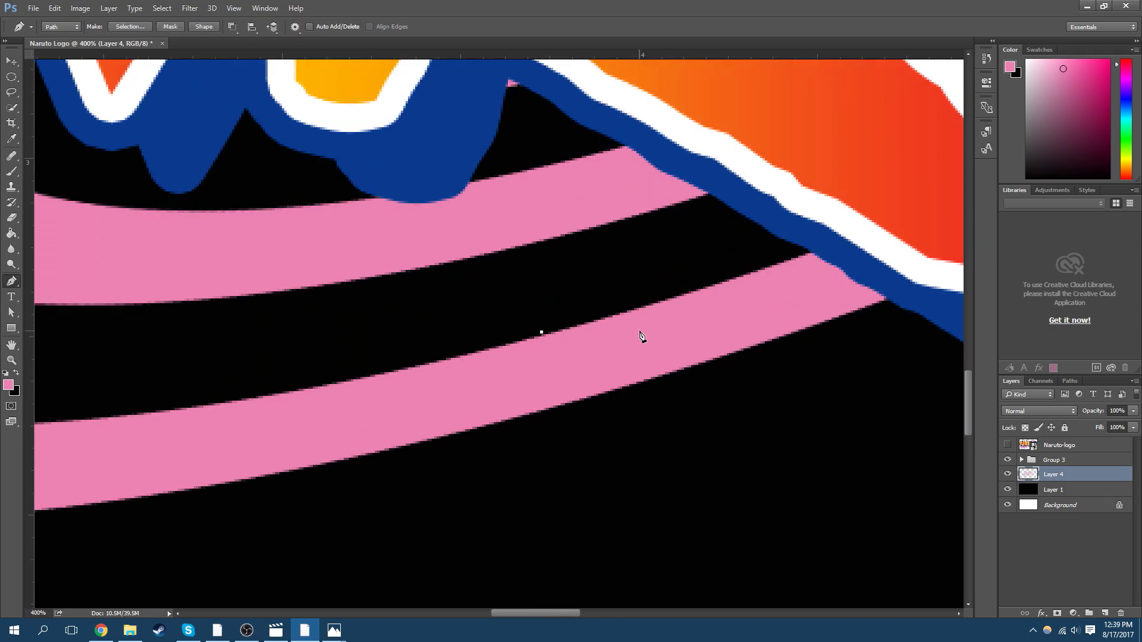
drag(684, 324, 706, 357)
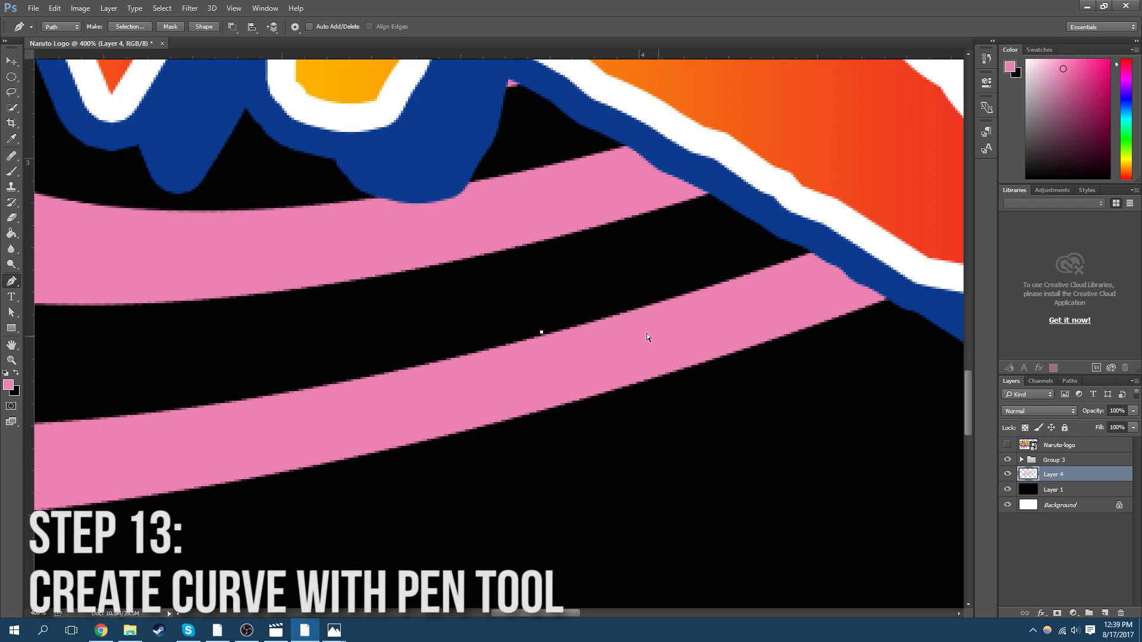
drag(674, 334, 690, 367)
click(572, 409)
click(568, 458)
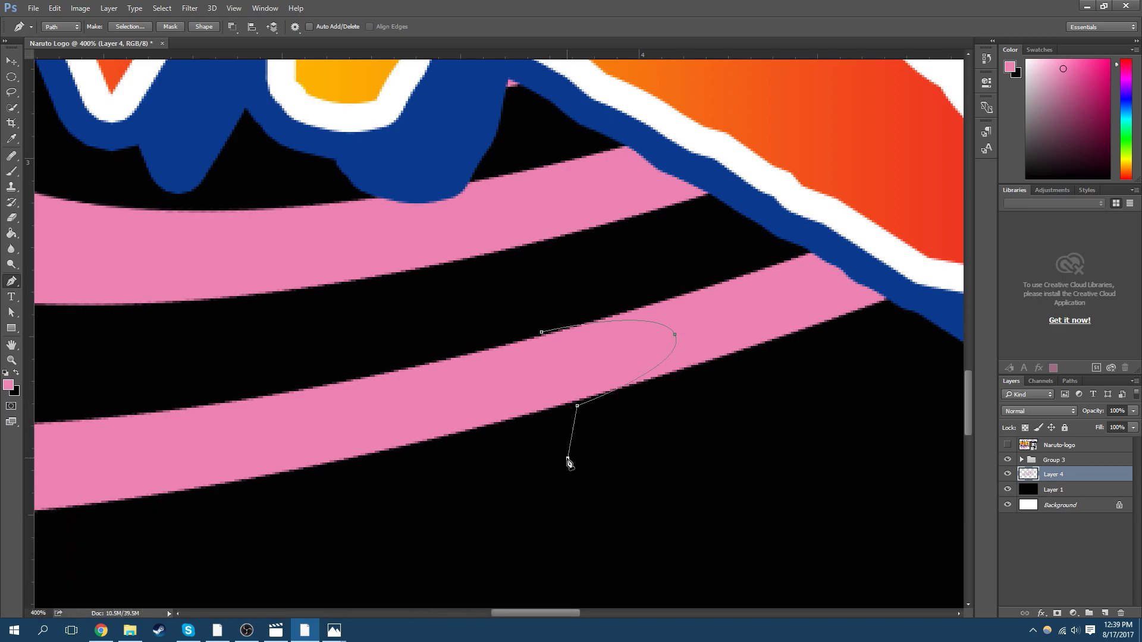
Close the path around the outer ring's section between the R's tail and the T, and select the enclosed area
click(754, 419)
click(764, 320)
key(ctrl+minus)
key(ctrl+minus)
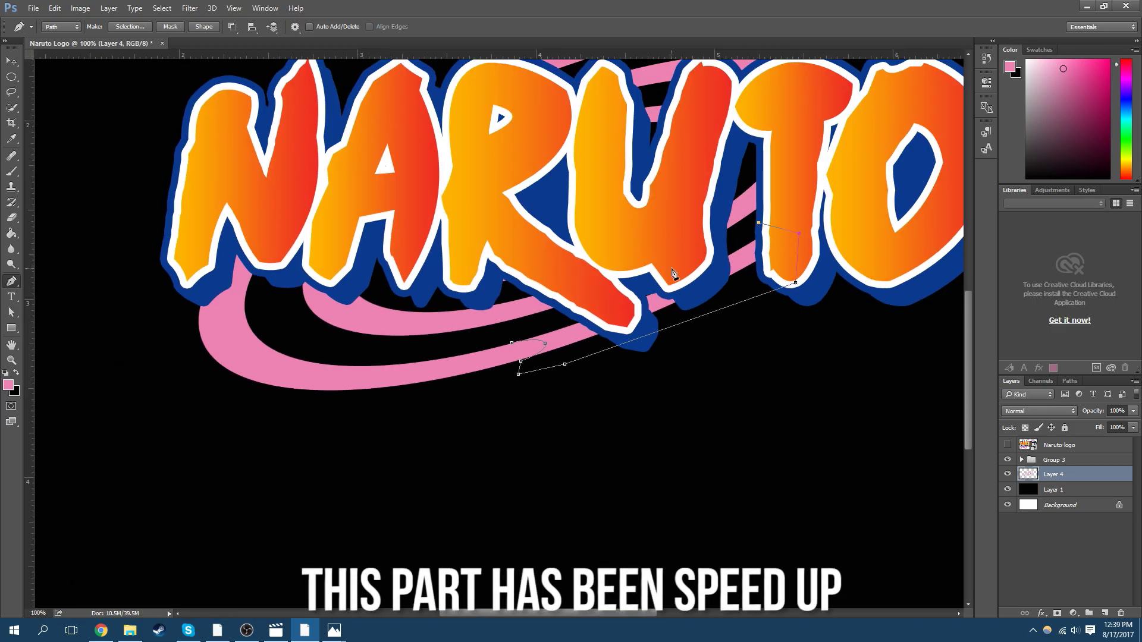
click(672, 269)
click(512, 342)
right_click(636, 314)
click(669, 368)
click(633, 189)
click(162, 8)
click(190, 56)
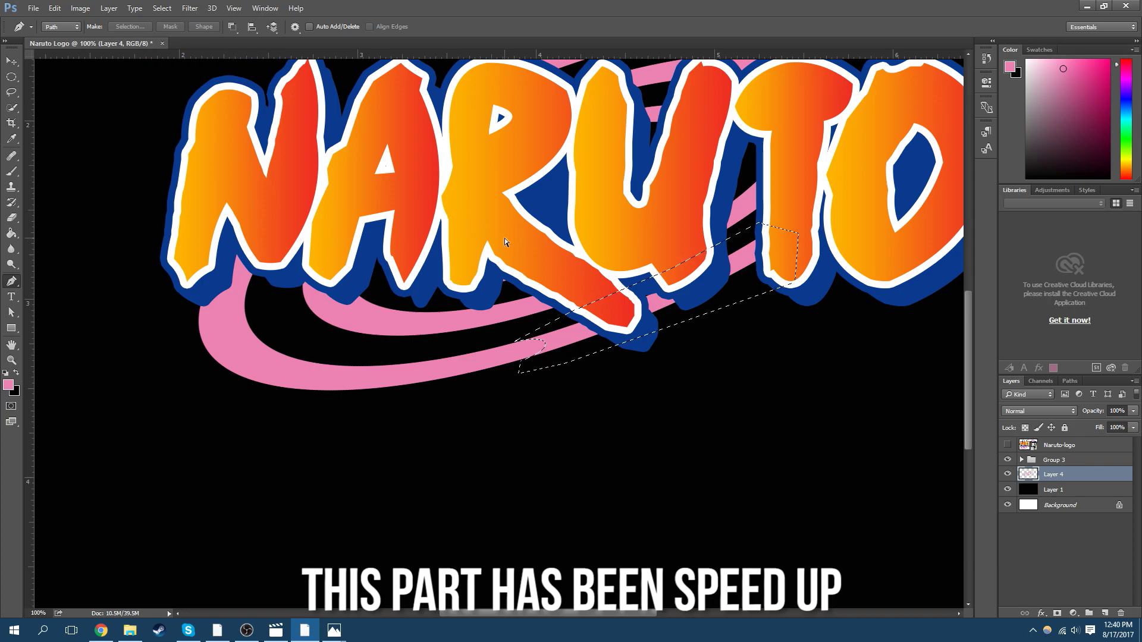
Delete the selected outer ring section from Layer 4 and deselect
key(ctrl+minus)
key(ctrl+minus)
key(ctrl+0)
key(ctrl+plus)
key(ctrl+plus)
key(Delete)
key(ctrl+d)
Draw a closed, curved Pen path along the upper edge of the outer ring's rounded lower end
key(ctrl+plus)
key(ctrl+plus)
scroll(350, 479, down, 2)
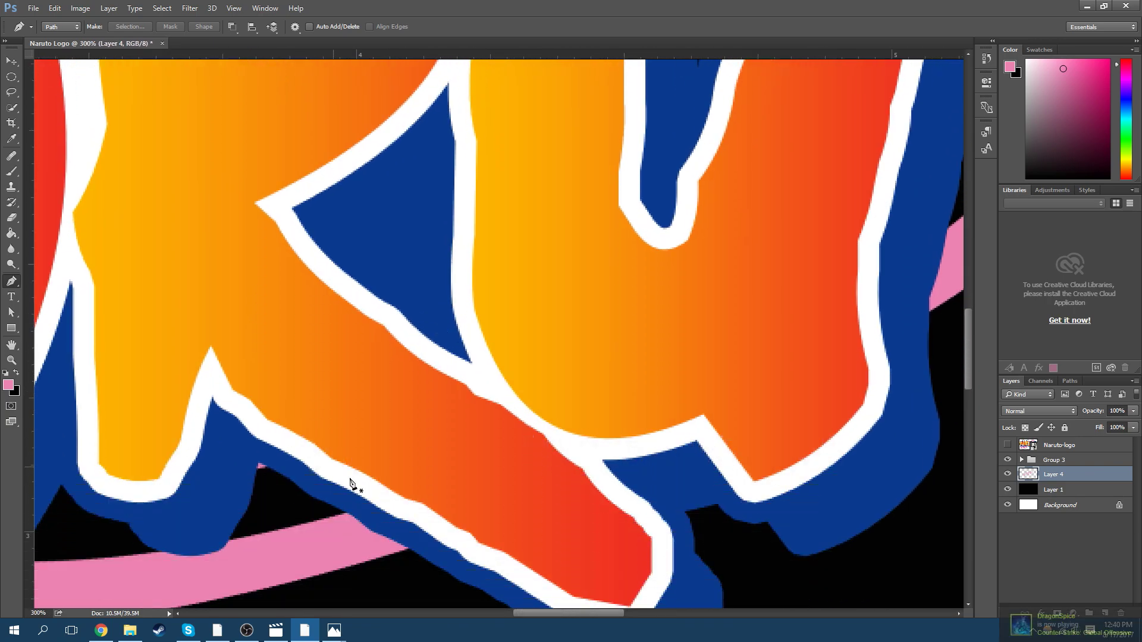
scroll(351, 475, down, 8)
key(ctrl+plus)
drag(551, 613, 530, 614)
scroll(432, 270, up, 2)
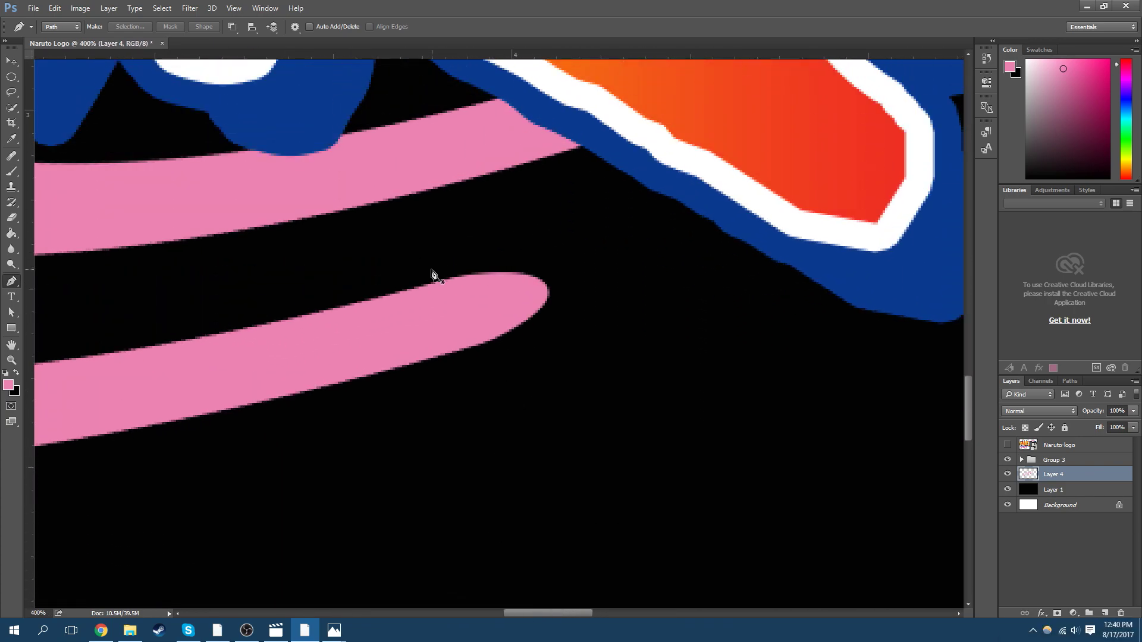
click(333, 308)
drag(577, 263, 617, 268)
click(626, 353)
click(663, 244)
click(529, 221)
click(400, 268)
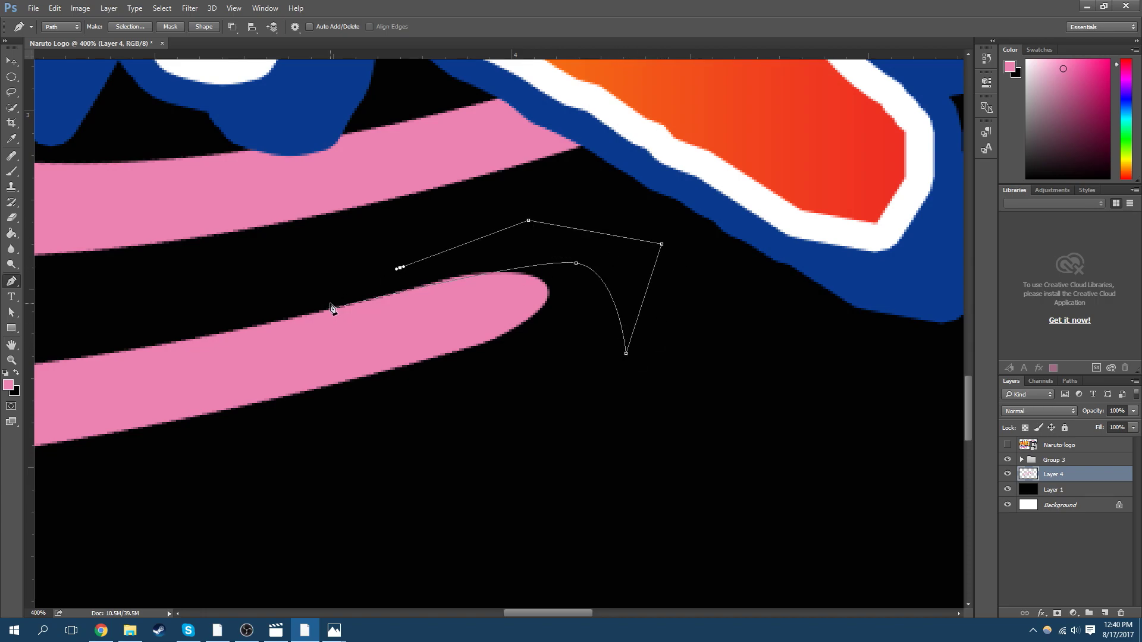
click(333, 308)
Convert the path to a selection, invert it, delete that area from Layer 4, and deselect
right_click(556, 244)
click(614, 298)
click(648, 182)
click(162, 8)
click(185, 61)
key(Delete)
key(ctrl+d)
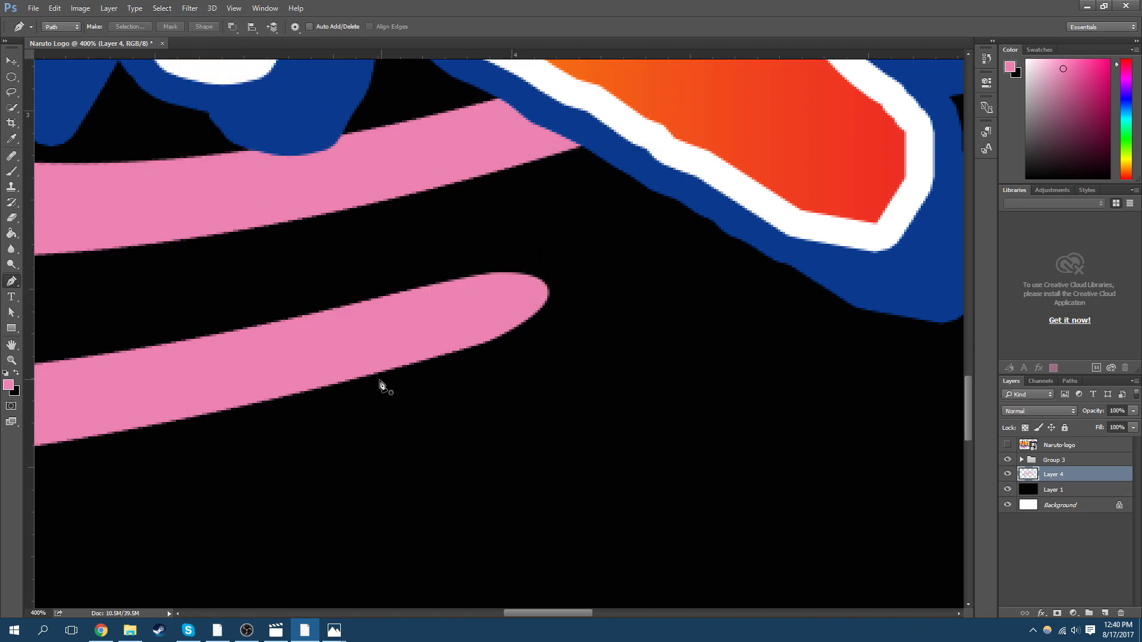
Draw a closed, curved Pen path around the lower edge of the outer ring's rounded end
click(347, 388)
drag(621, 280, 626, 202)
click(649, 345)
click(596, 436)
click(362, 451)
click(347, 387)
Turn the path into a selection and trim the lower edge of the outer ring's end
right_click(466, 396)
click(544, 148)
click(635, 184)
key(Delete)
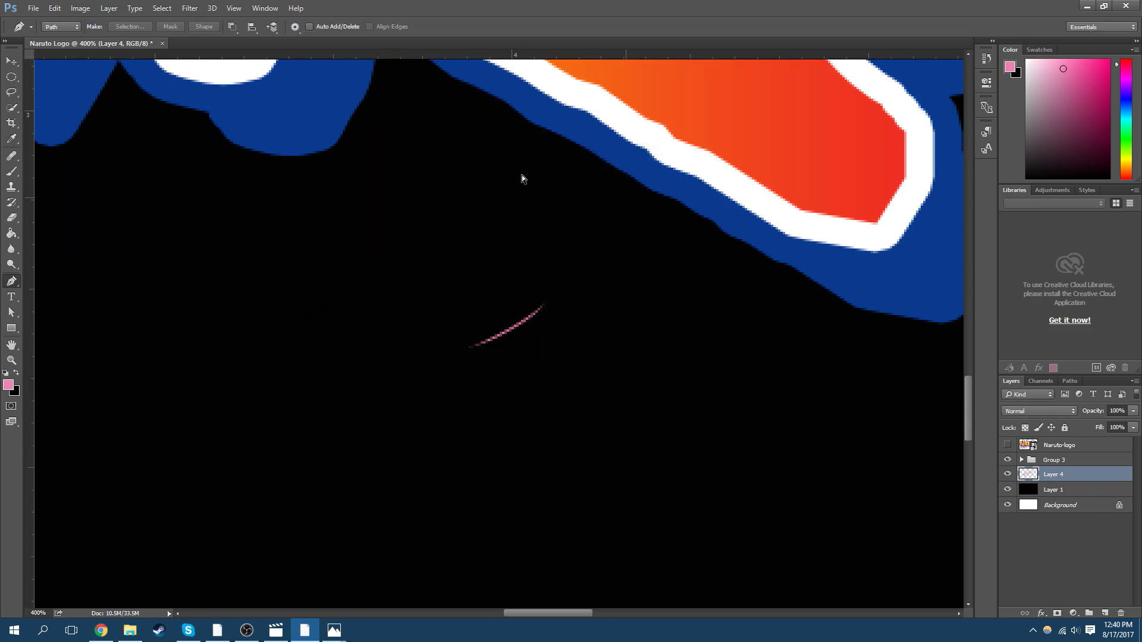
key(l)
key(ctrl+0)
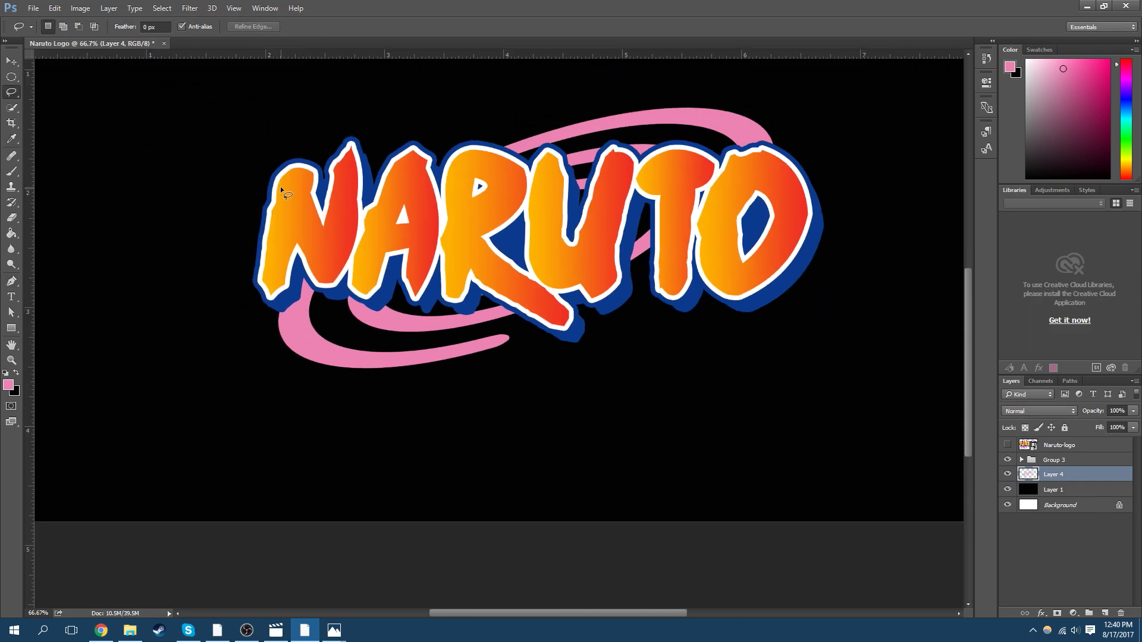